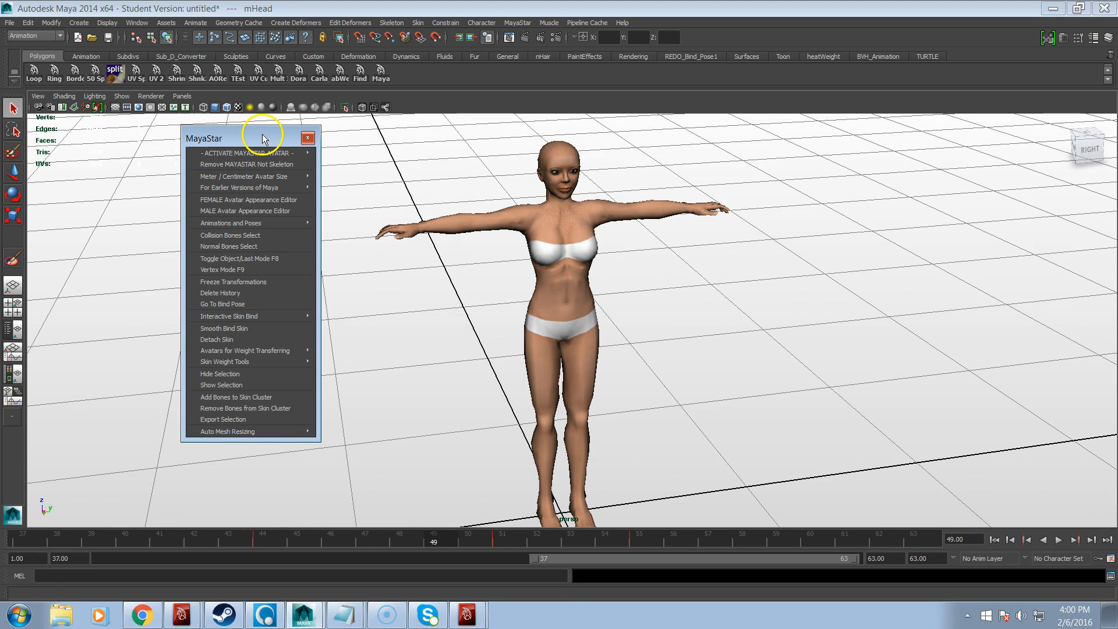
Step: Move the MayaStar palette clear of the avatar and detach its Auto Mesh Resizing commands as a separate floating window
left_click_drag(258, 140, 820, 112)
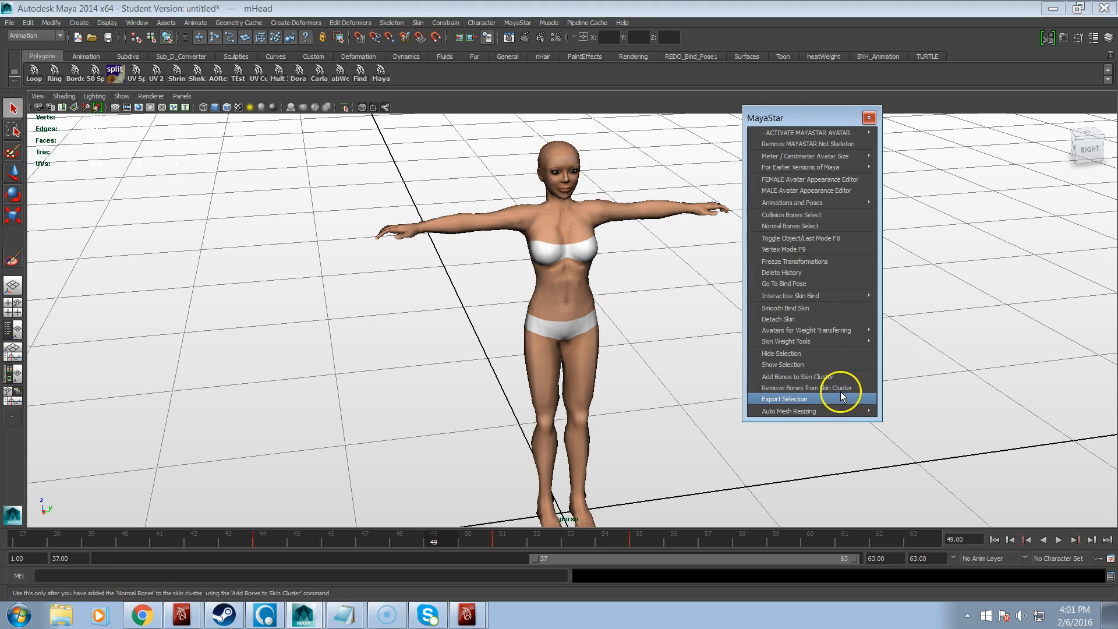
mouse_move(808, 412)
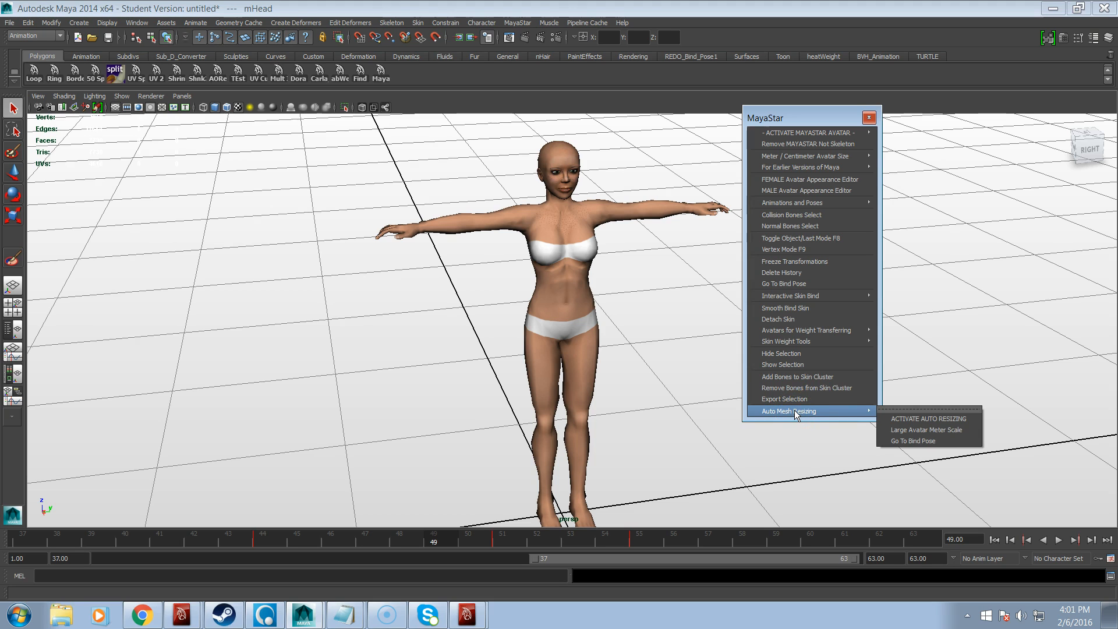
left_click(888, 409)
left_click_drag(894, 395, 263, 338)
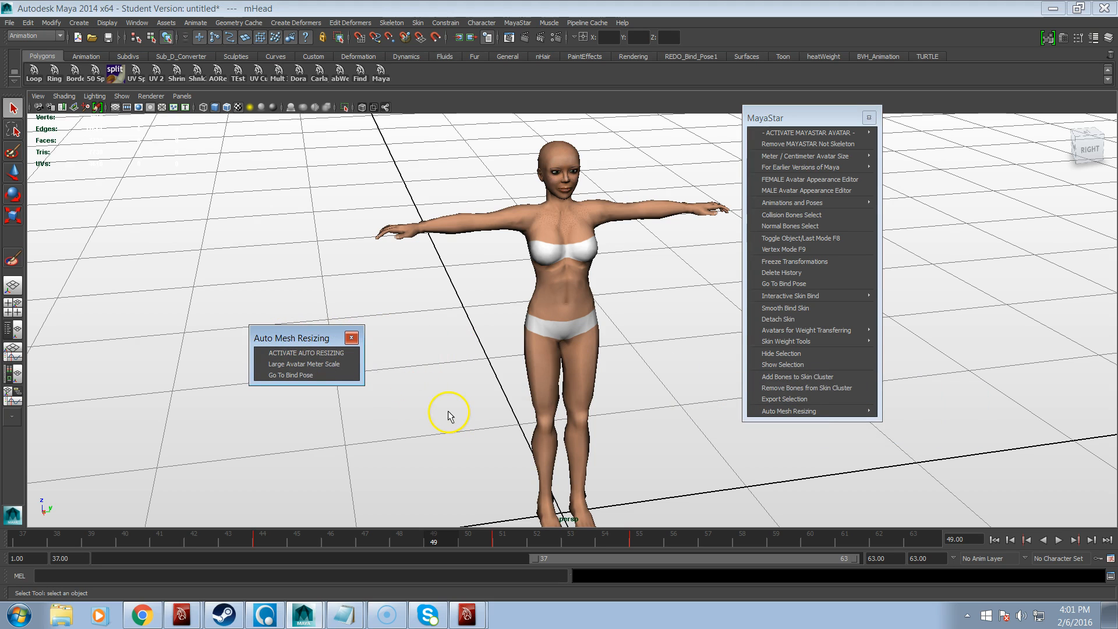
Step: Activate auto resizing to load the automatic mesh resizing avatar and open the Create Wrap options
left_click(305, 353)
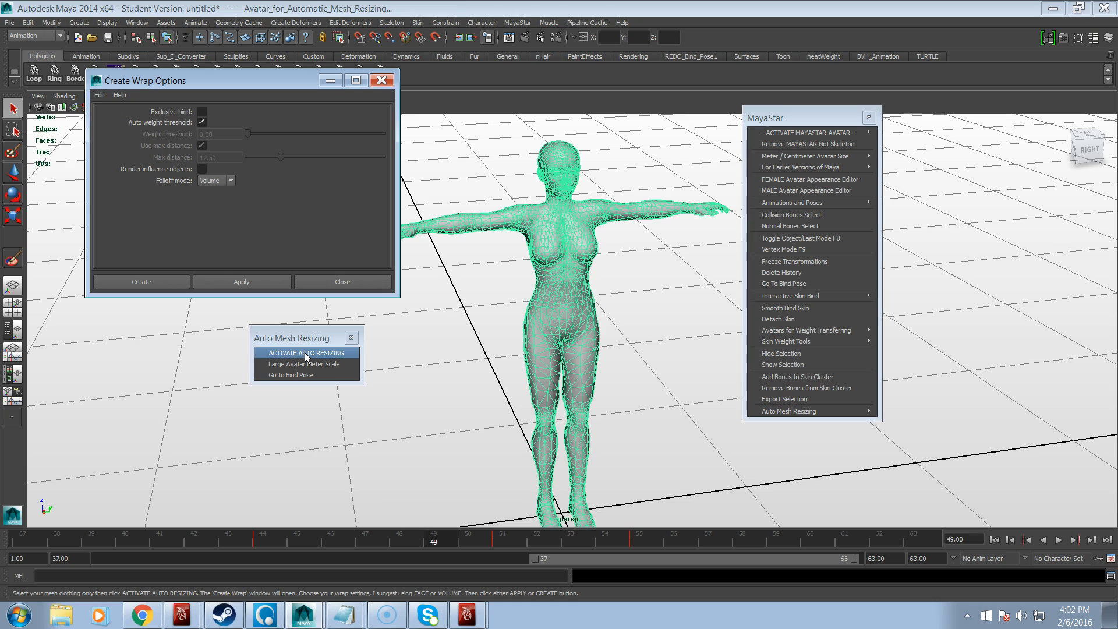
left_click(304, 352)
left_click(318, 356)
left_click(308, 364)
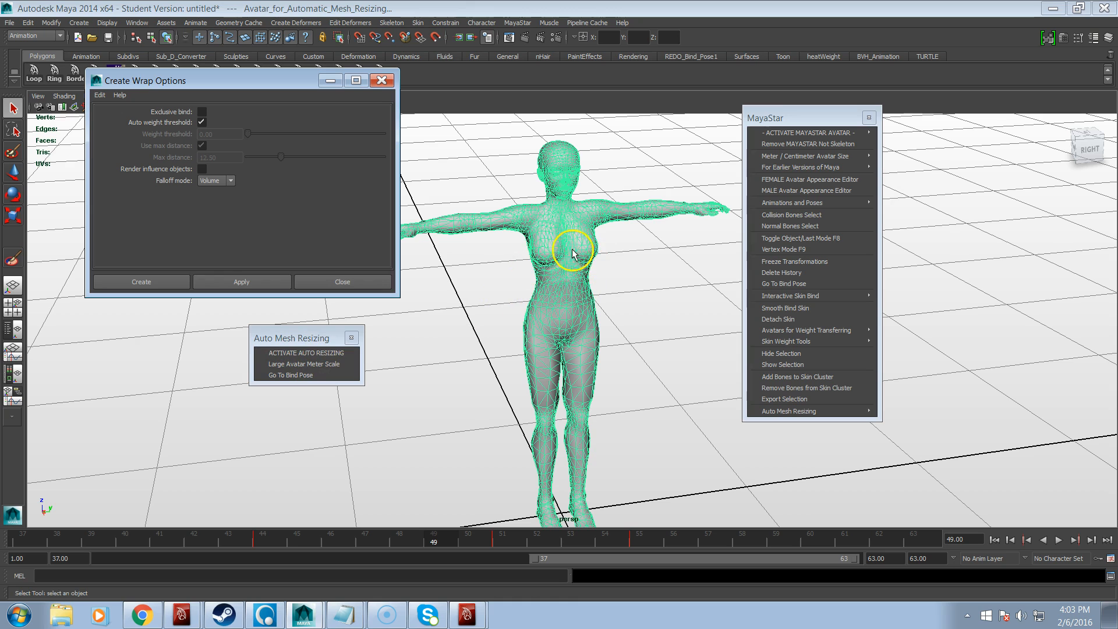
Step: Deselect and reselect the automatic mesh resizing avatar and inspect its body from the front
left_click(617, 276)
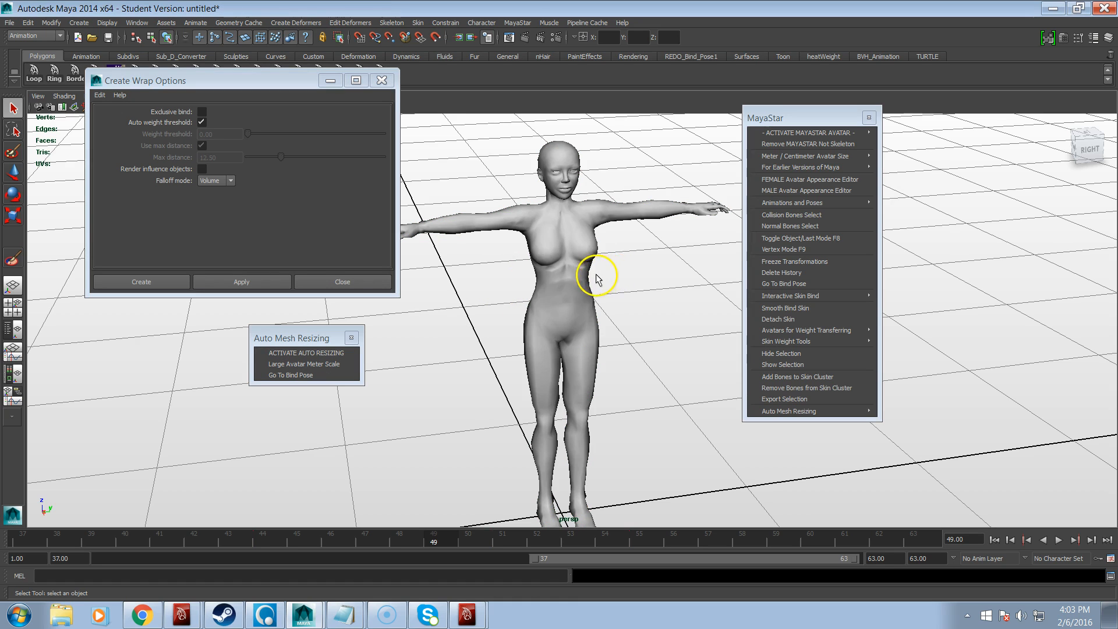
left_click(588, 280)
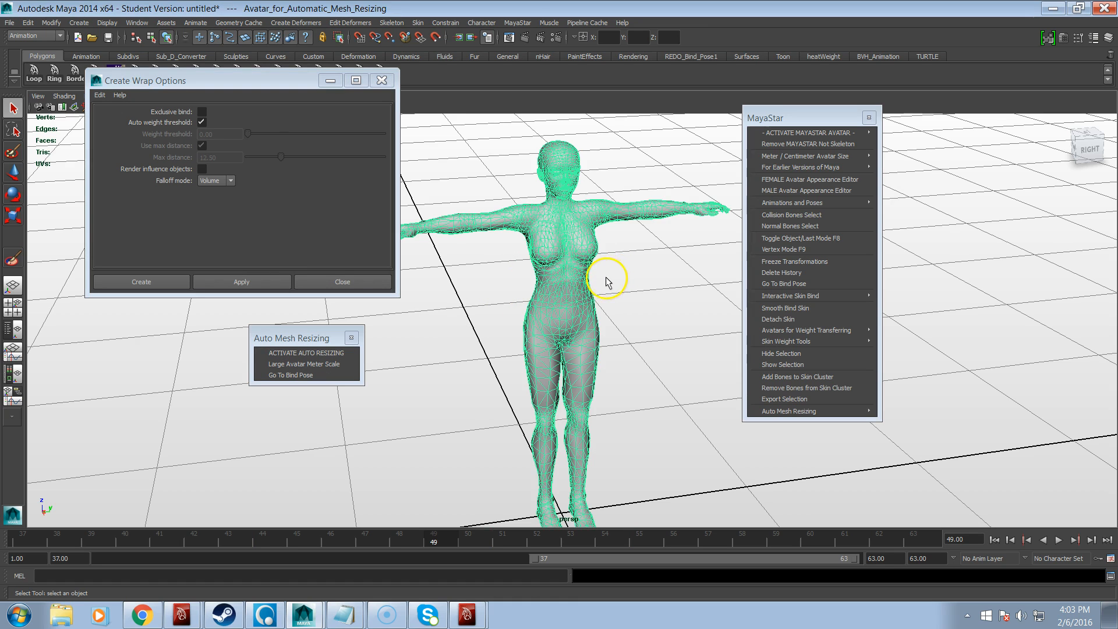
left_click_drag(599, 292, 560, 275, "alt")
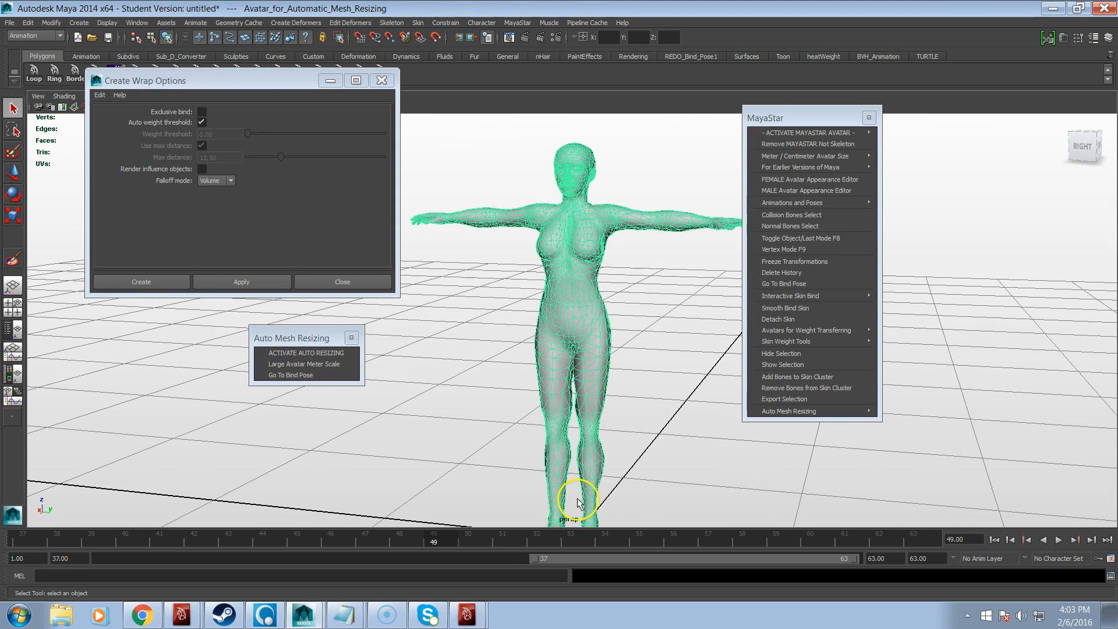
left_click_drag(573, 449, 553, 408, "alt")
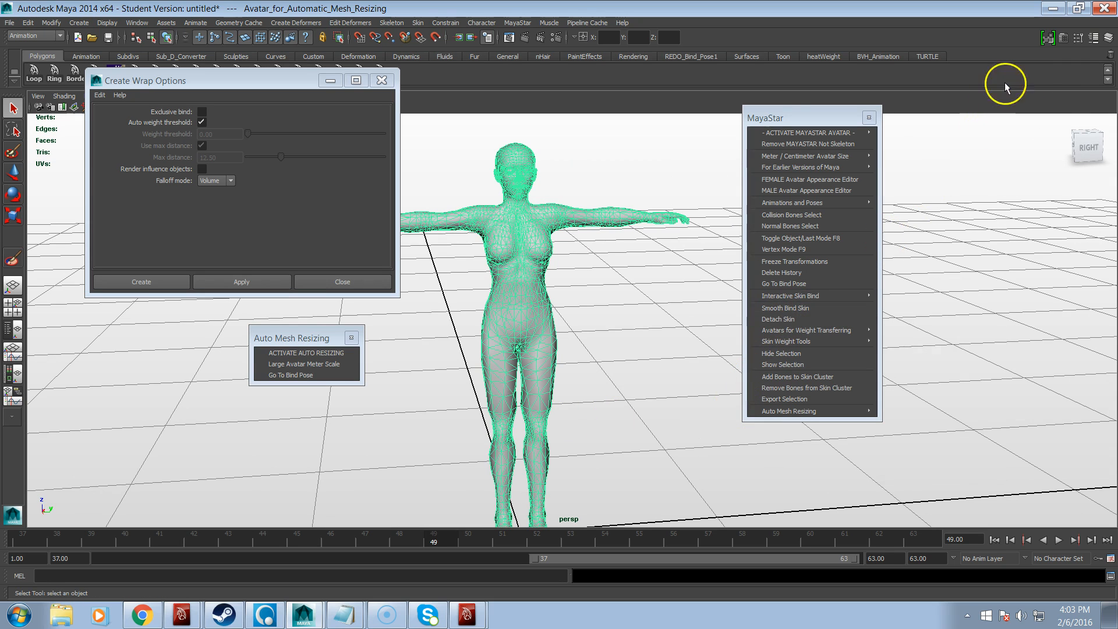
Step: Show the Layer Editor and shift the MayaStar palette so it does not cover the layers
left_click(1078, 39)
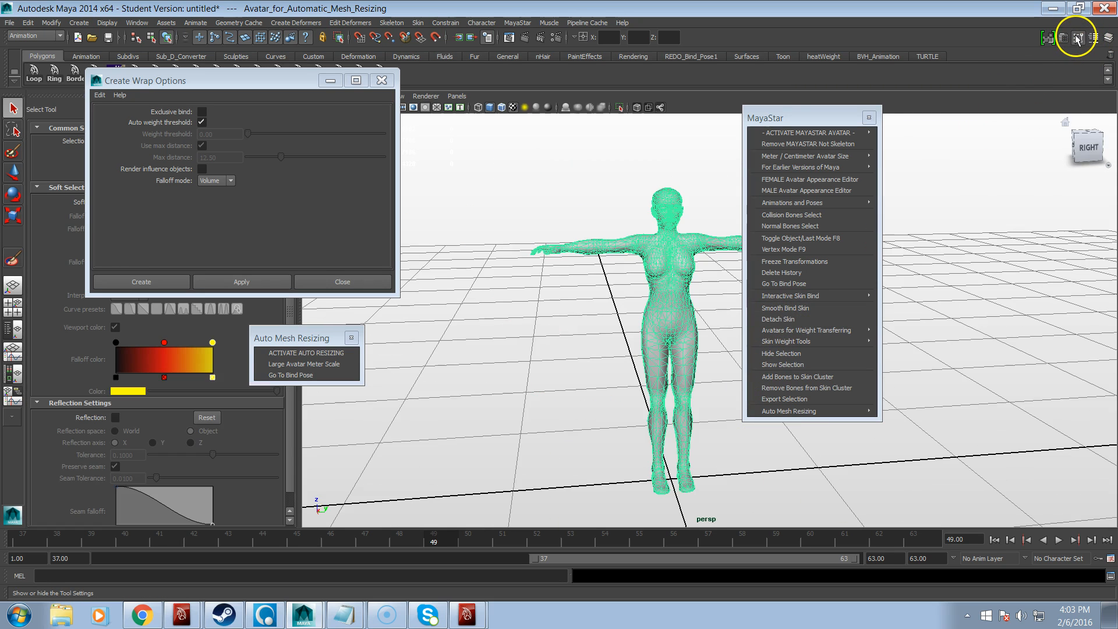
left_click(1078, 39)
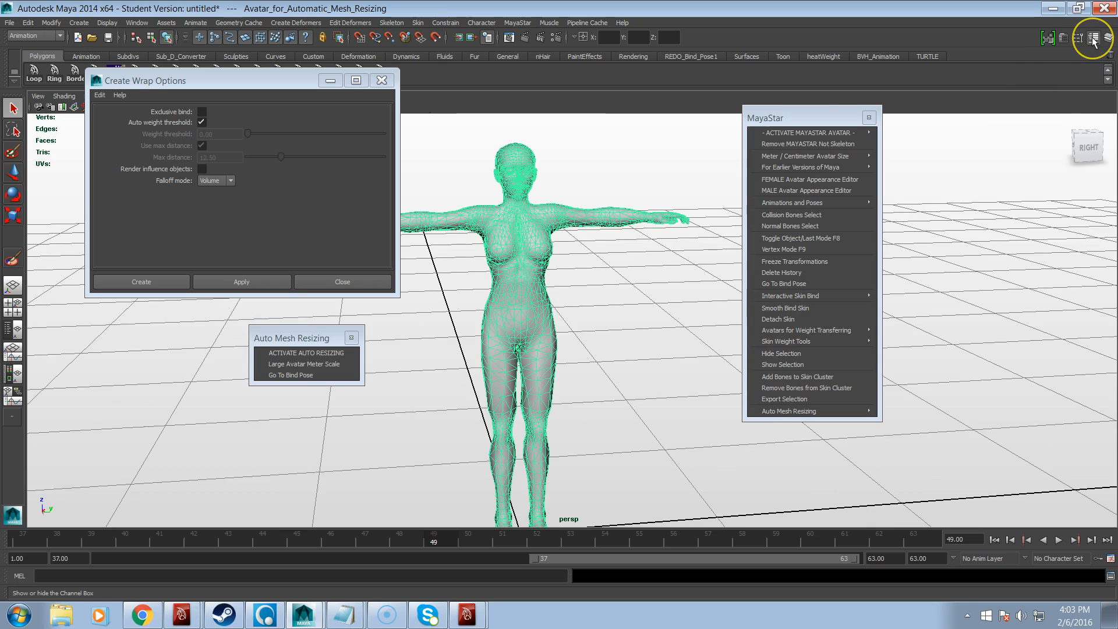
left_click(1093, 39)
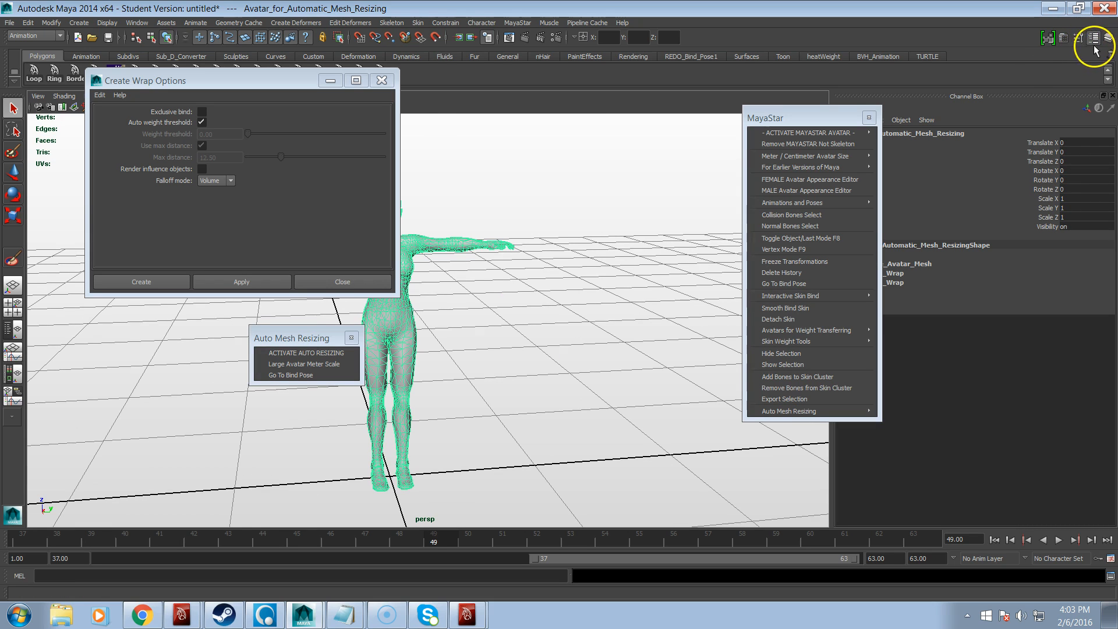
left_click(815, 117)
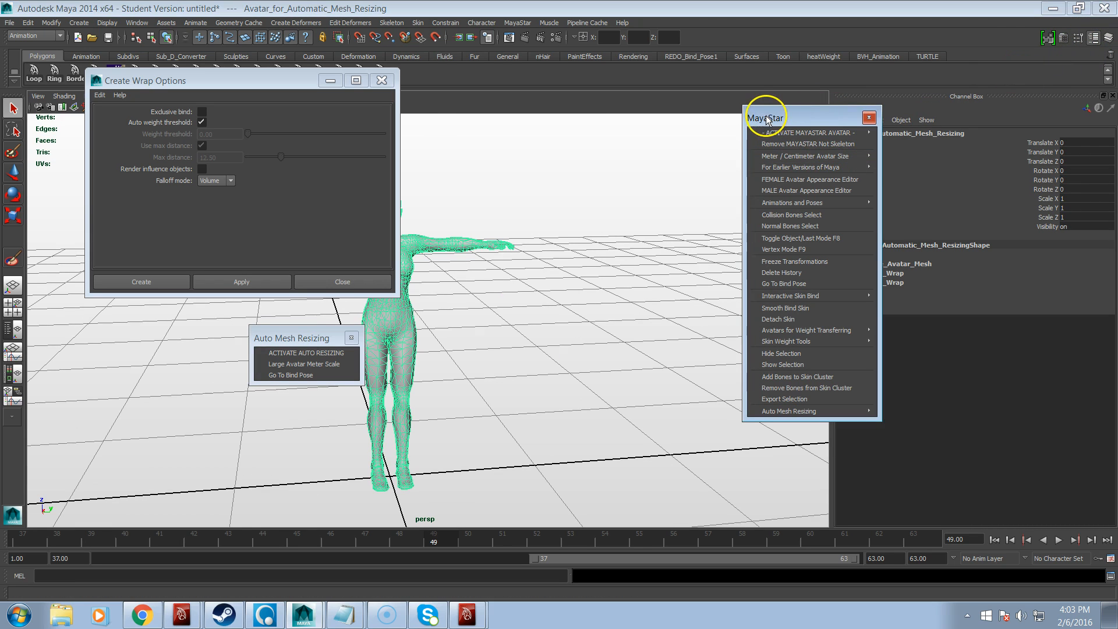
left_click_drag(806, 117, 739, 113)
left_click(1108, 37)
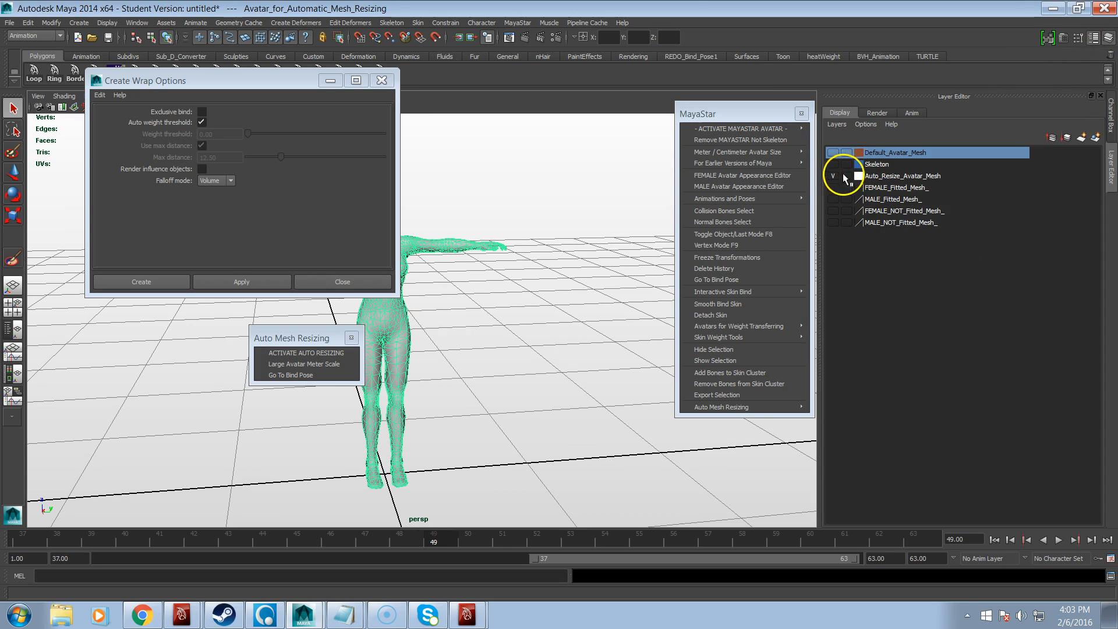
Step: Toggle the visibility of the Default_Avatar_Mesh and Auto_Resize_Avatar_Mesh layers to compare the avatars, ending with only Auto_Resize_Avatar_Mesh shown
left_click(833, 176)
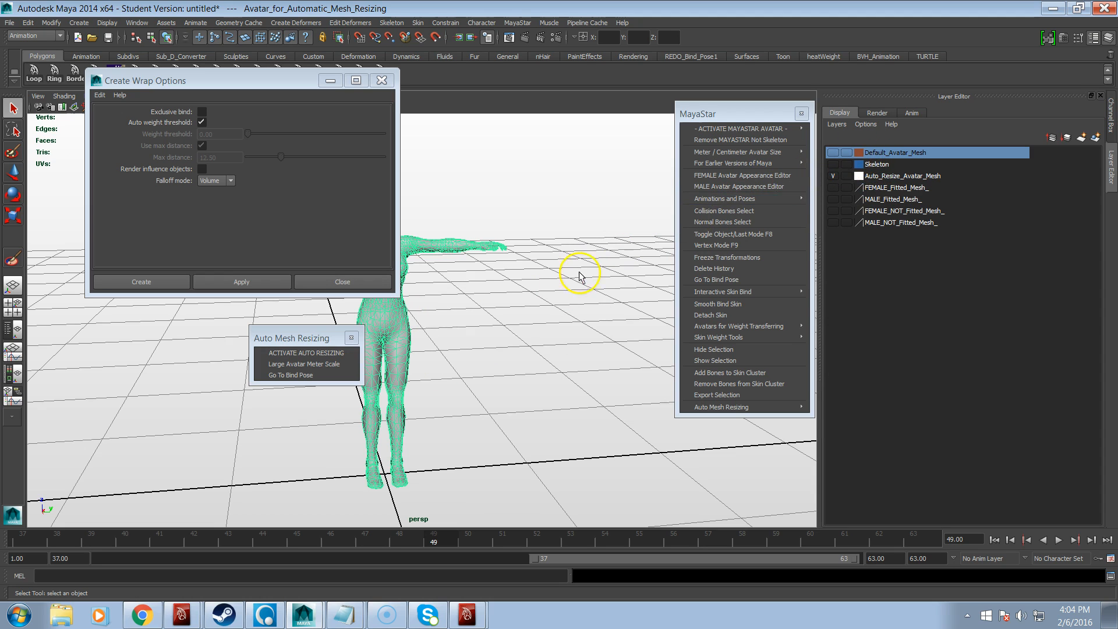
middle_click_drag(536, 302, 563, 321, "alt")
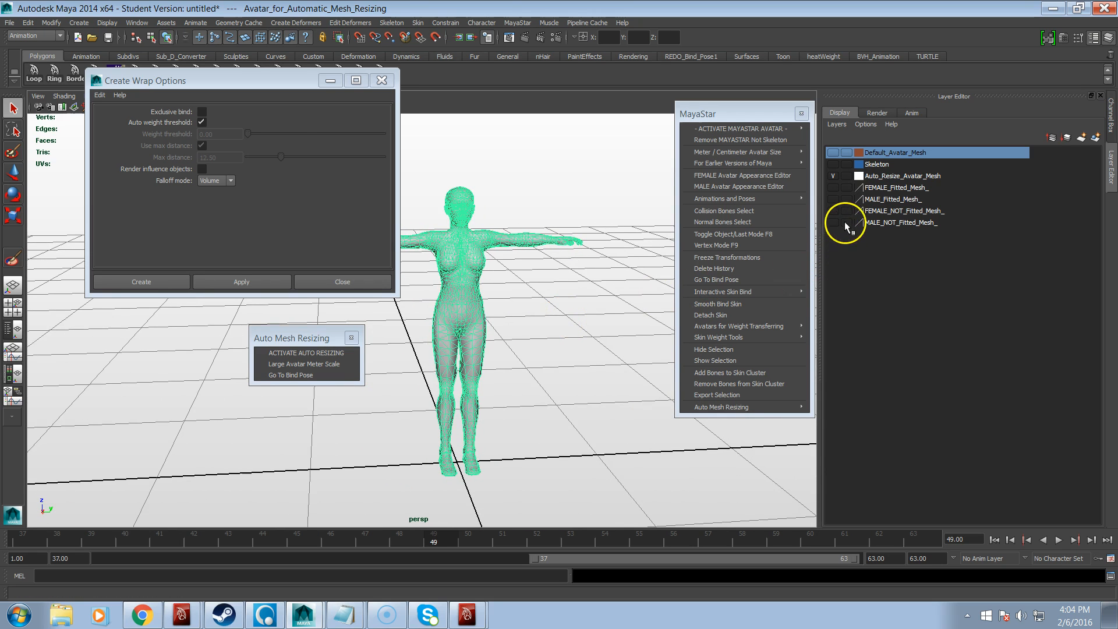
left_click(834, 153)
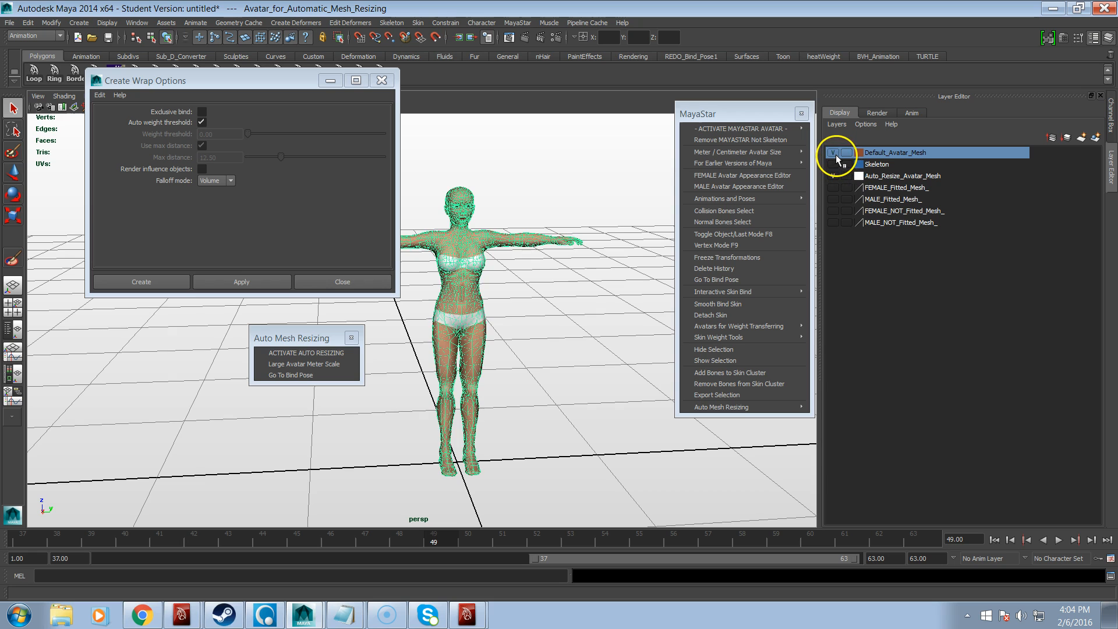
left_click_drag(594, 362, 523, 384, "alt")
middle_click_drag(523, 383, 569, 379, "alt")
left_click(801, 199)
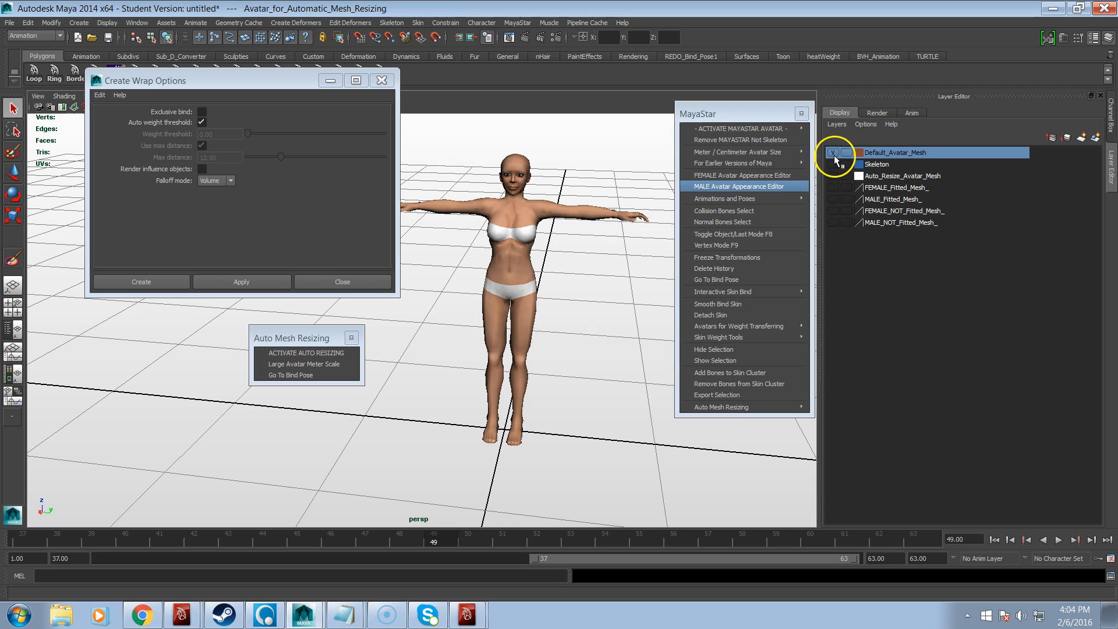
left_click(832, 153)
left_click(833, 176)
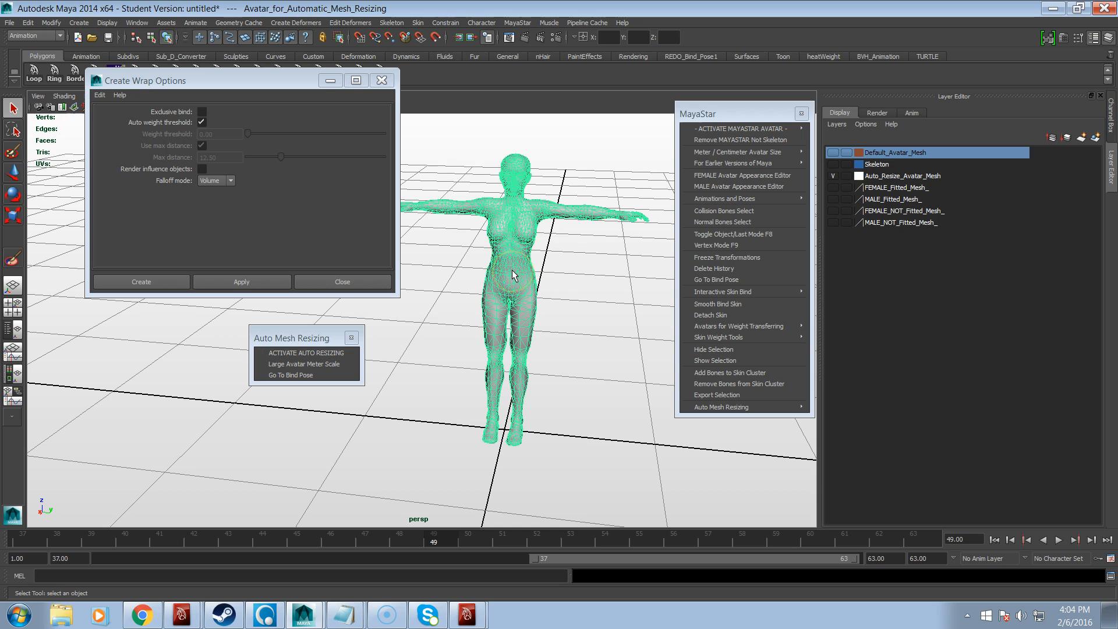
Step: Create a polygon cylinder about 0.29 in radius and 0.80 high, and raise it around the avatar's torso
mouse_move(515, 275)
left_mouse_down("alt")
mouse_move(519, 265)
mouse_move(514, 282)
left_mouse_up("alt")
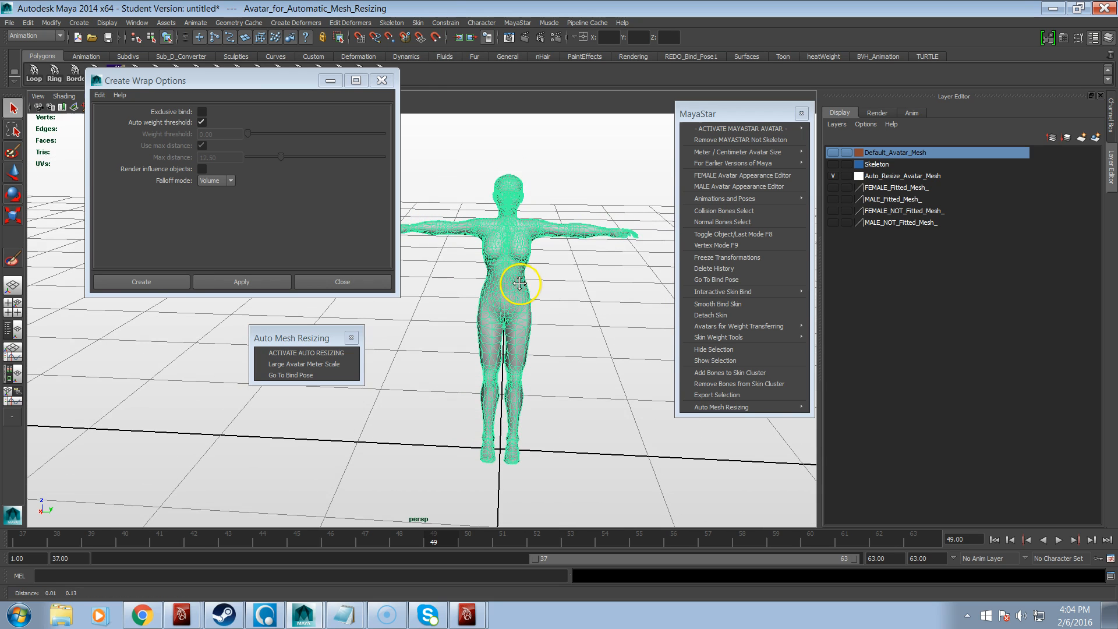
left_click_drag(282, 89, 269, 144)
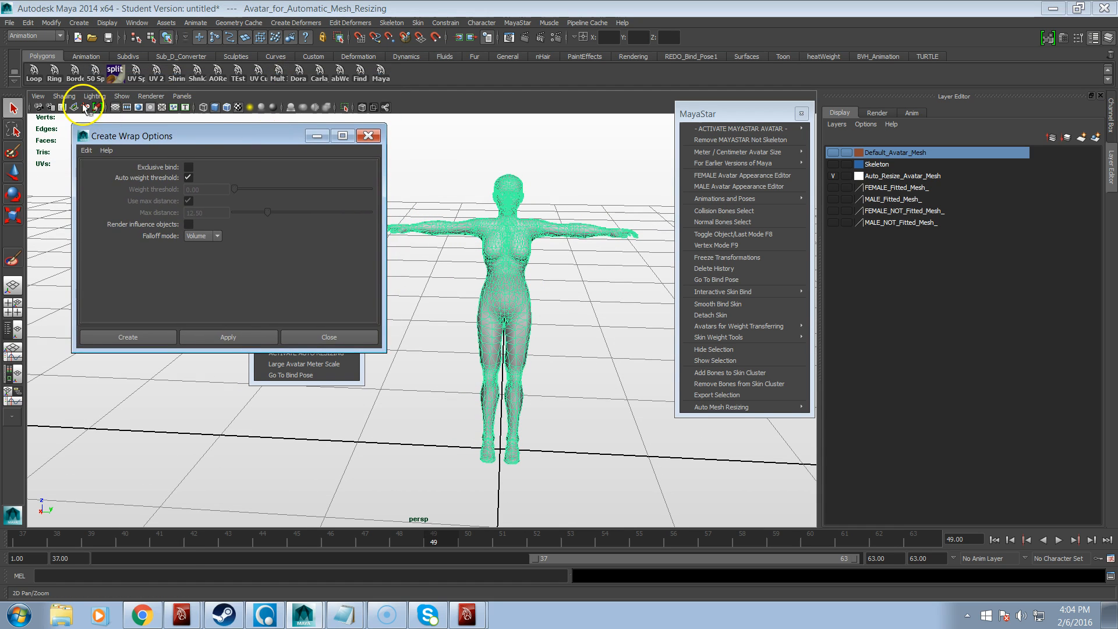
left_click(46, 55)
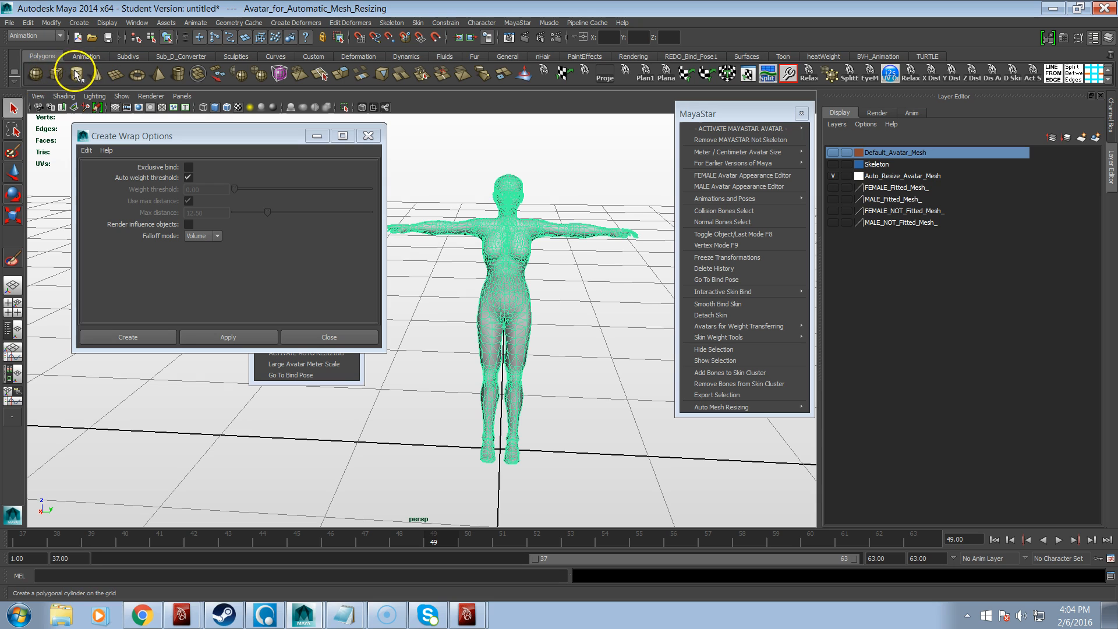
left_click(75, 75)
left_click_drag(451, 447, 445, 350)
key("w")
left_click_drag(527, 399, 577, 399)
left_click_drag(501, 319, 515, 223)
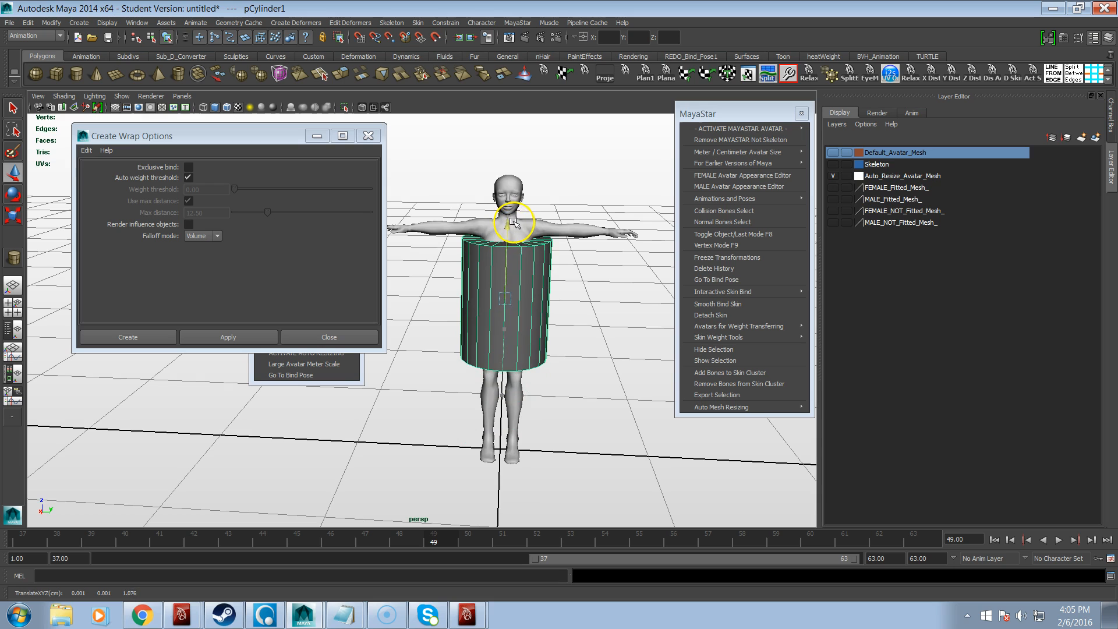
Step: Scale the cylinder to about 0.63 in X and Y and 0.93 in Z, and centre it around the avatar's body
key("r")
left_click_drag(506, 298, 480, 319)
left_click_drag(508, 197, 469, 251)
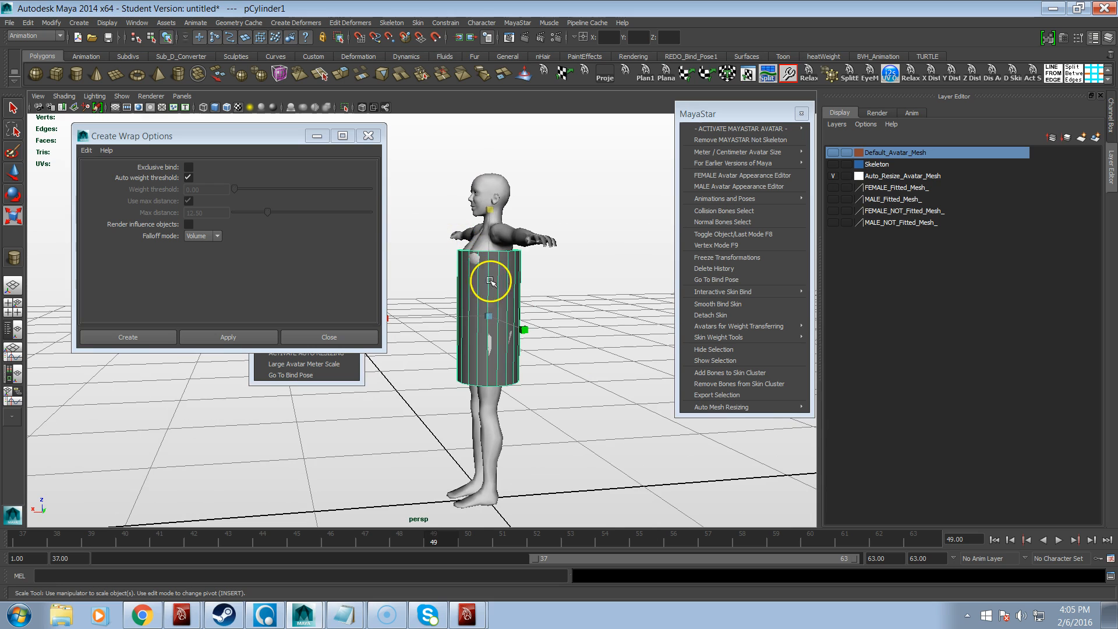
key("w")
left_click_drag(415, 321, 491, 319)
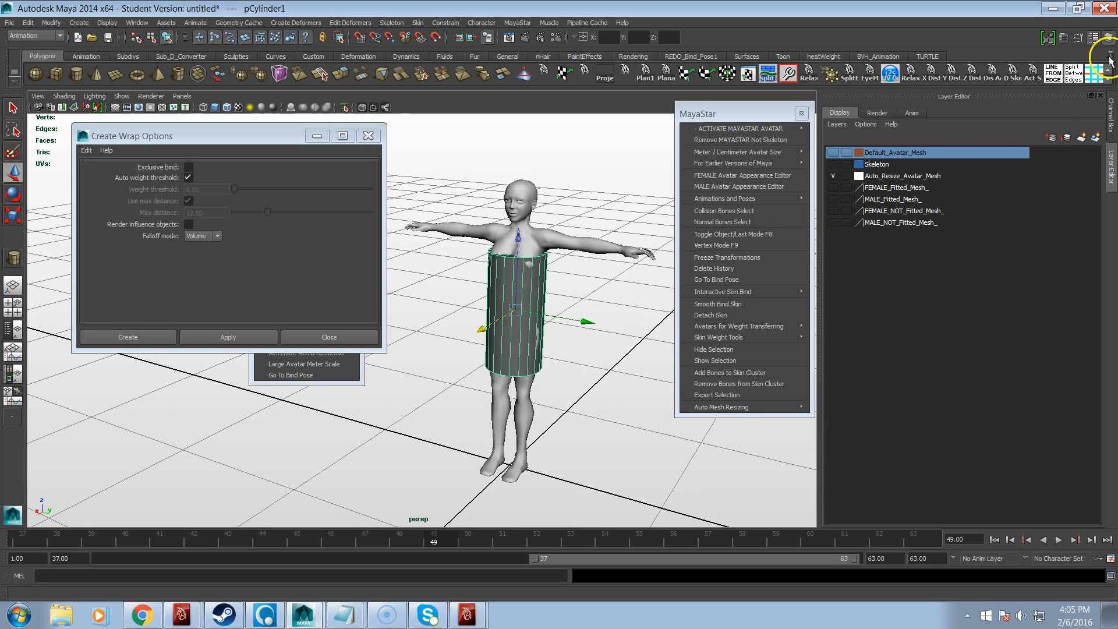
Step: Set the cylinder's Subdivisions Height to 23 and its Subdivisions Axis to 30
left_click(1093, 36)
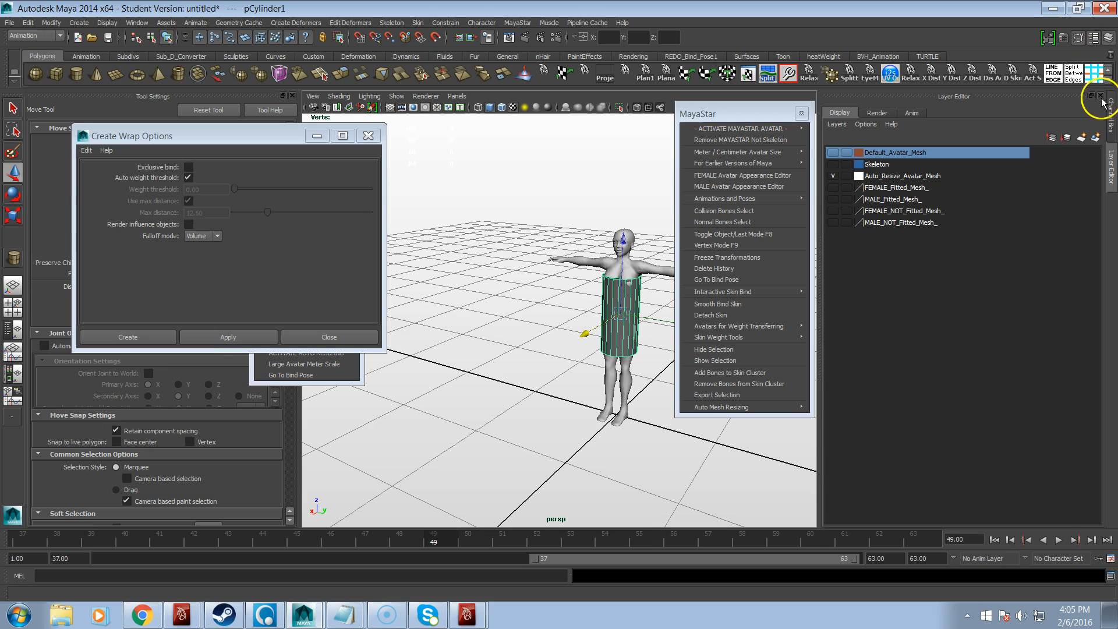
left_click(1106, 118)
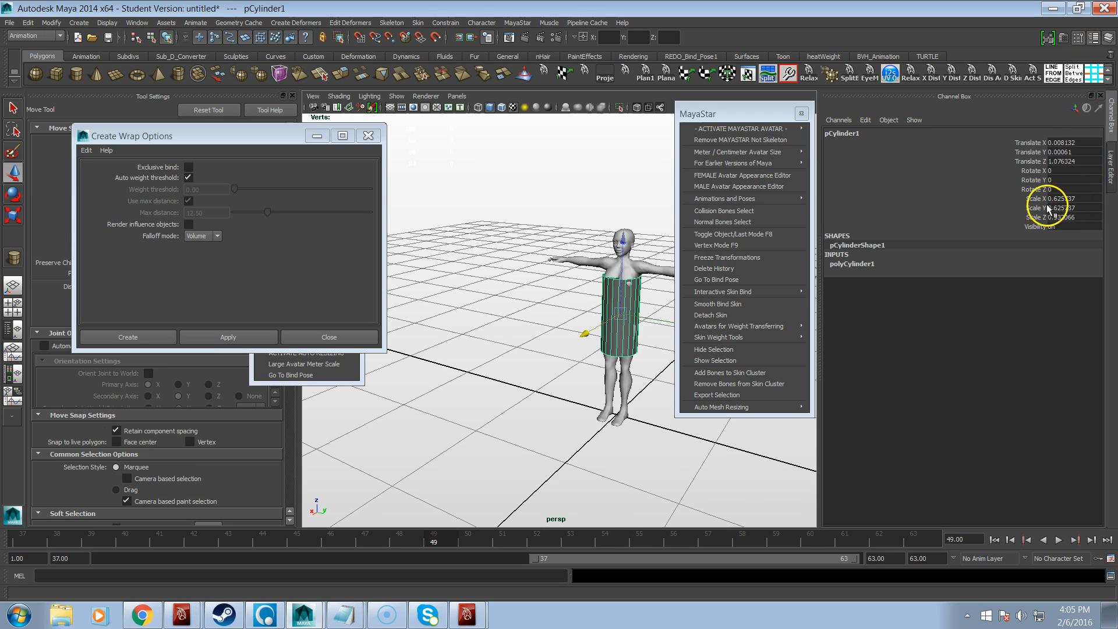
left_click(856, 265)
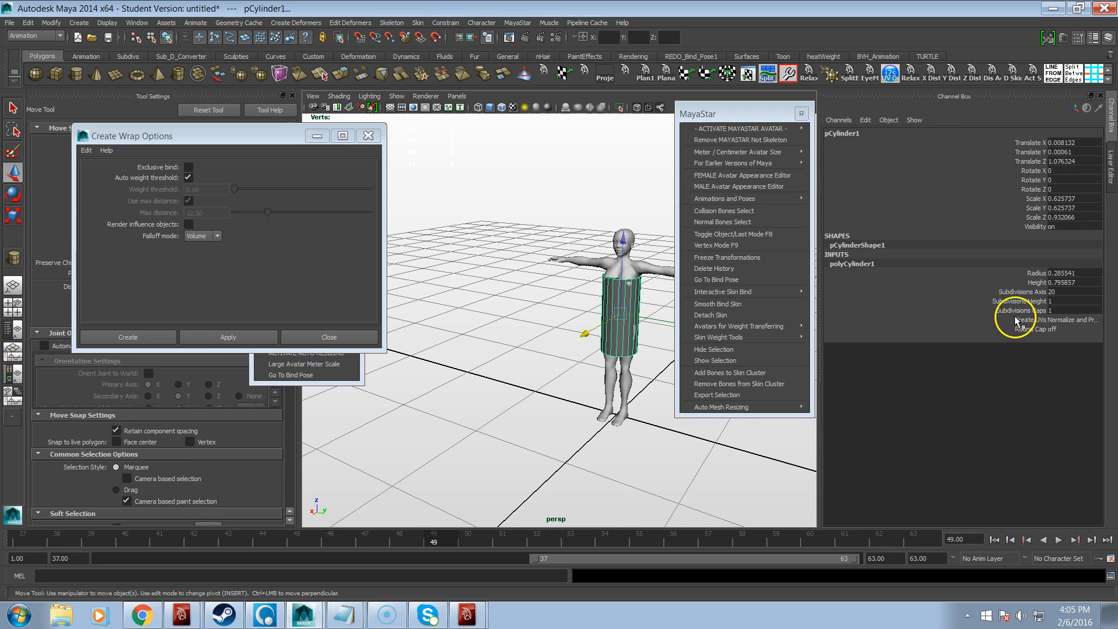
left_click(1007, 301)
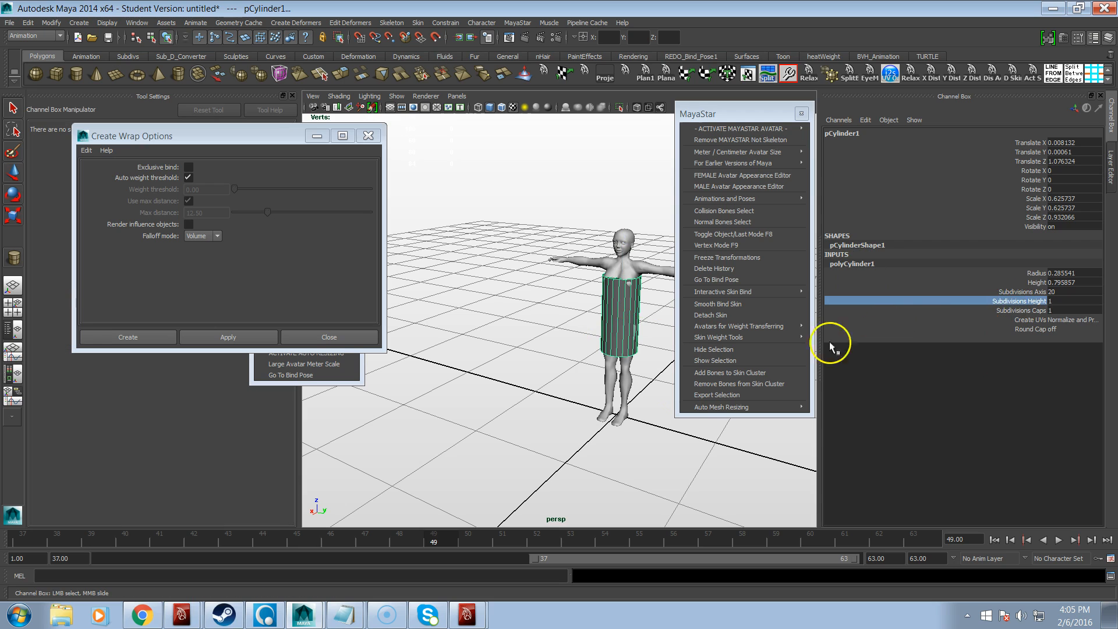
middle_click_drag(554, 394, 656, 382)
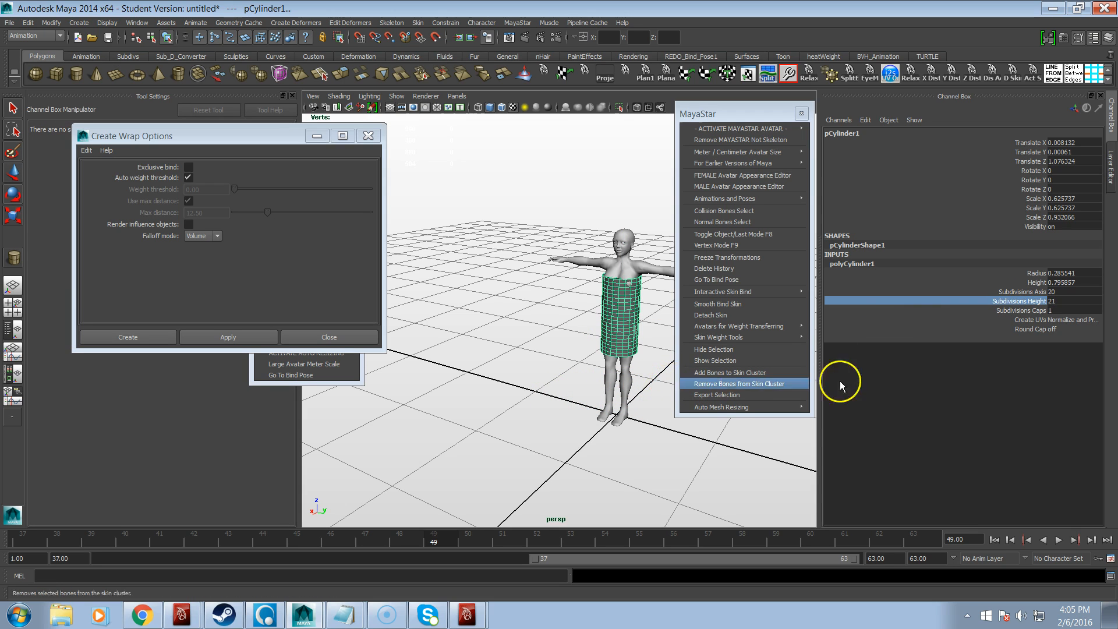
middle_click_drag(571, 425, 589, 424)
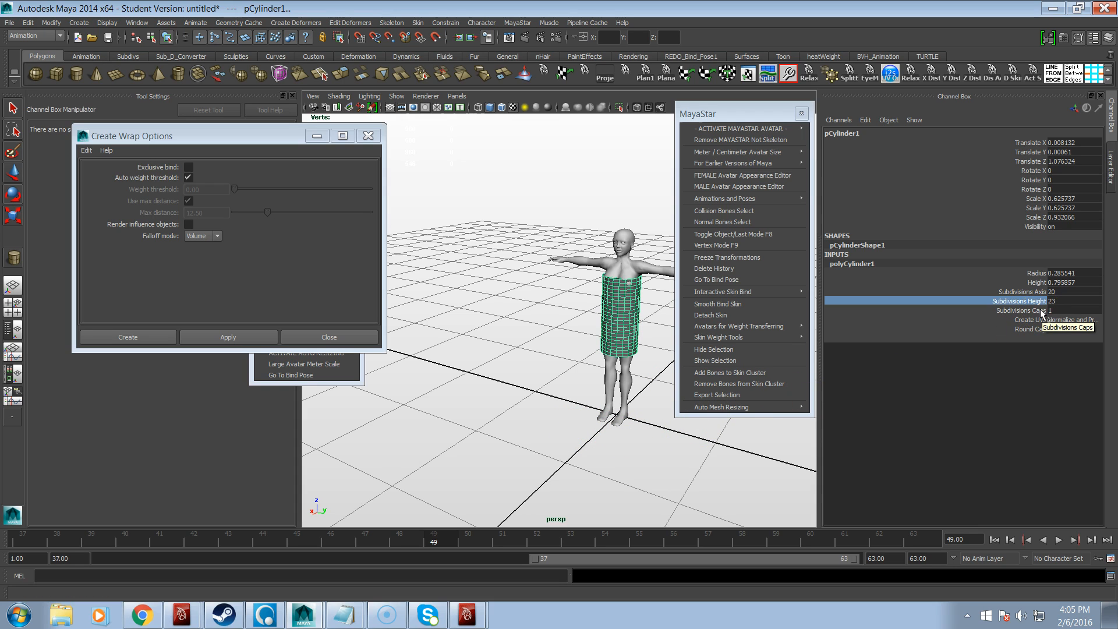
left_click(1031, 291)
middle_click_drag(653, 462, 711, 454)
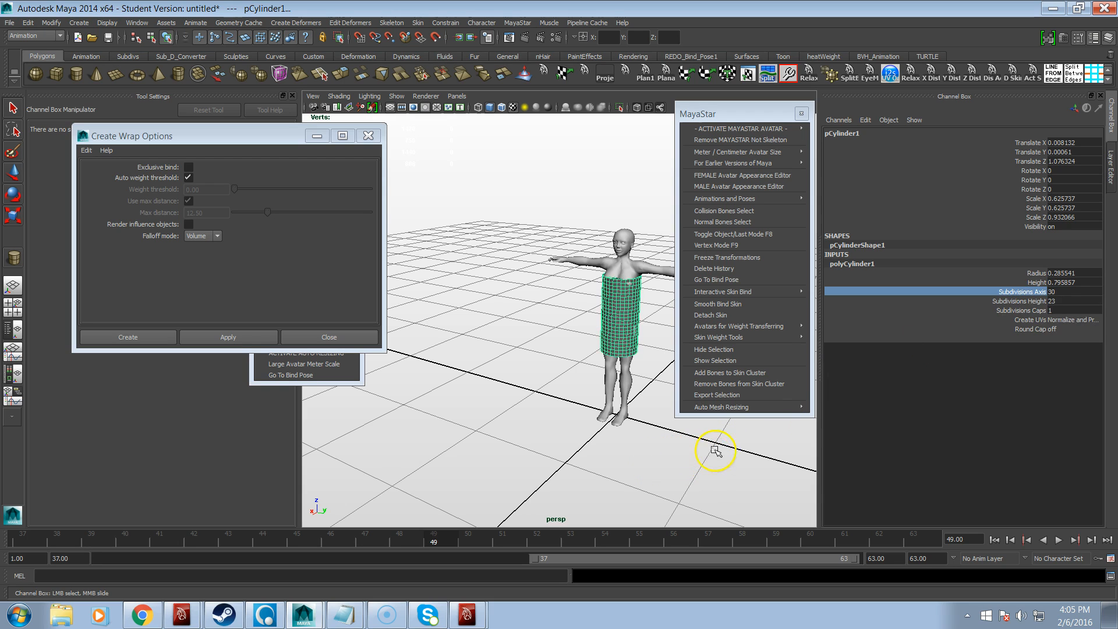
Step: Delete the cylinder's construction history and freeze its transformations
left_click(756, 270)
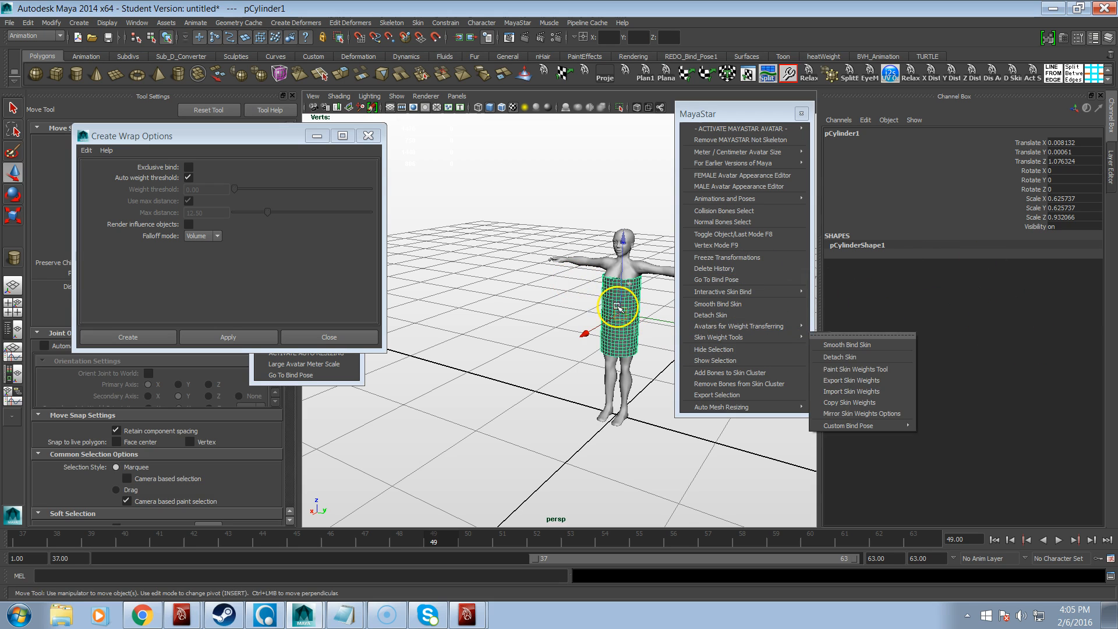
left_click(756, 257)
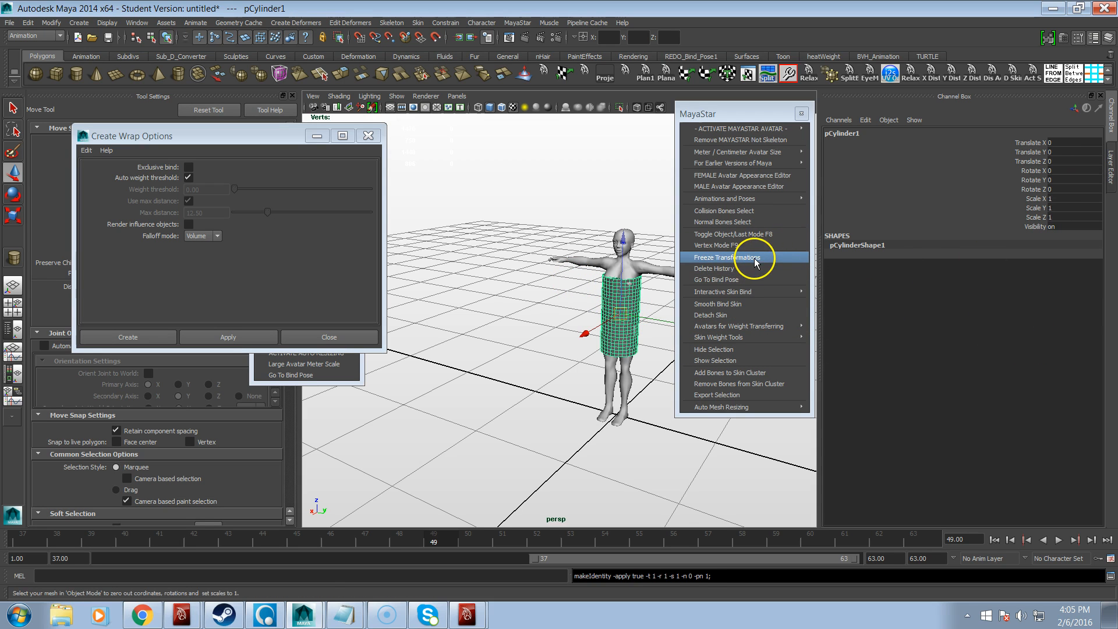
left_click_drag(569, 324, 623, 309, "alt")
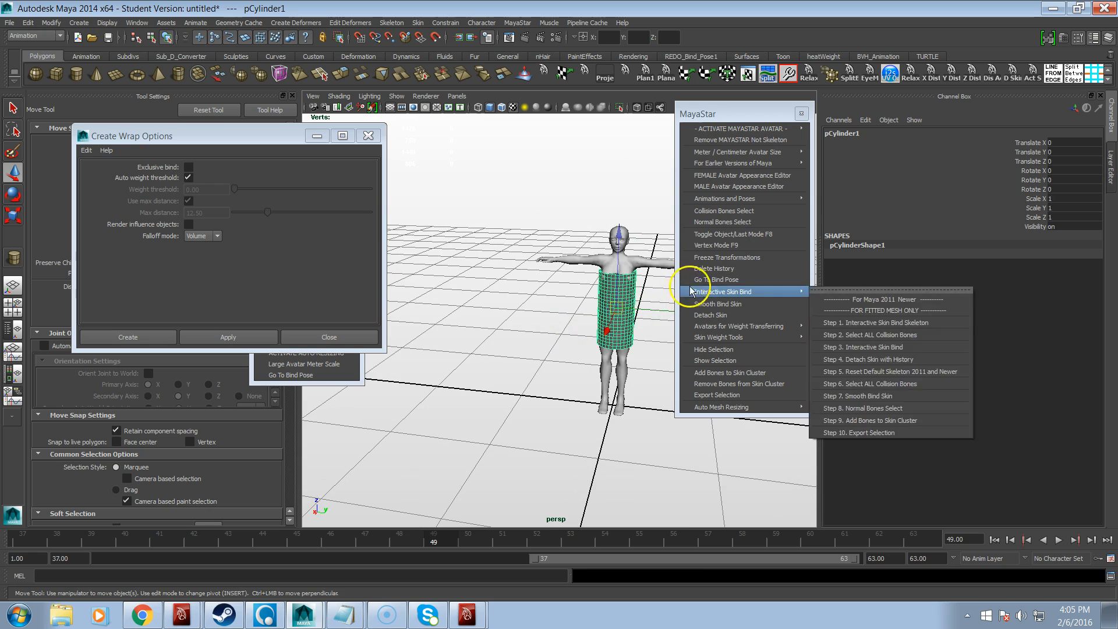
Step: Delete the cylinder's construction history again
left_click(708, 268)
mouse_move(499, 349)
left_mouse_down("alt")
mouse_move(529, 380)
mouse_move(497, 324)
mouse_move(479, 352)
left_mouse_up("alt")
middle_click_drag(497, 322, 474, 349, "alt")
right_click_drag(474, 348, 641, 353, "alt")
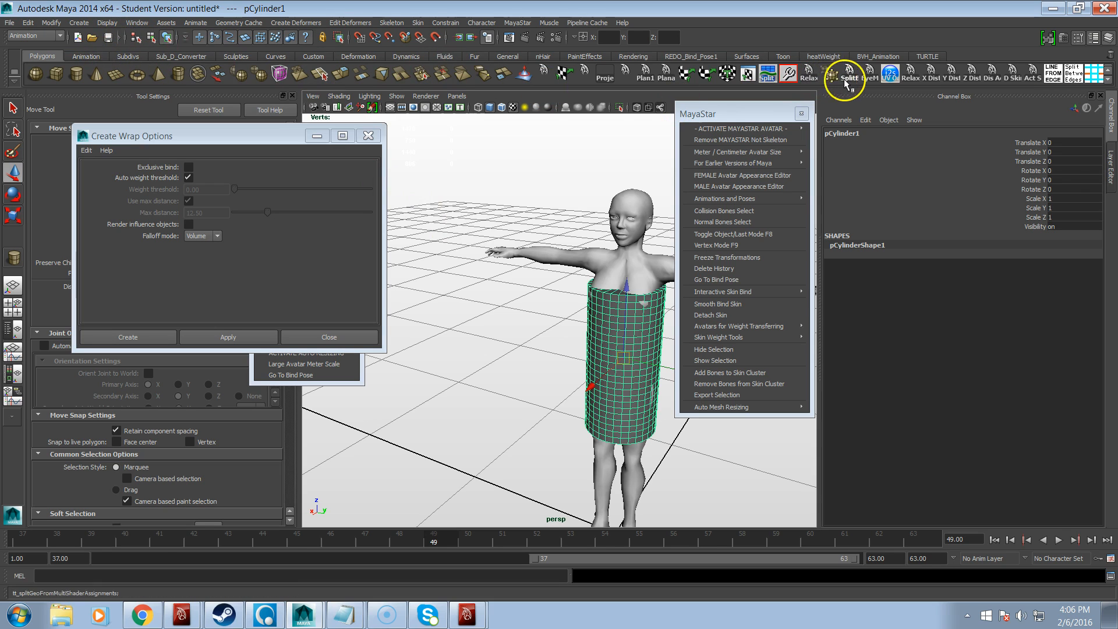
left_click(1010, 80)
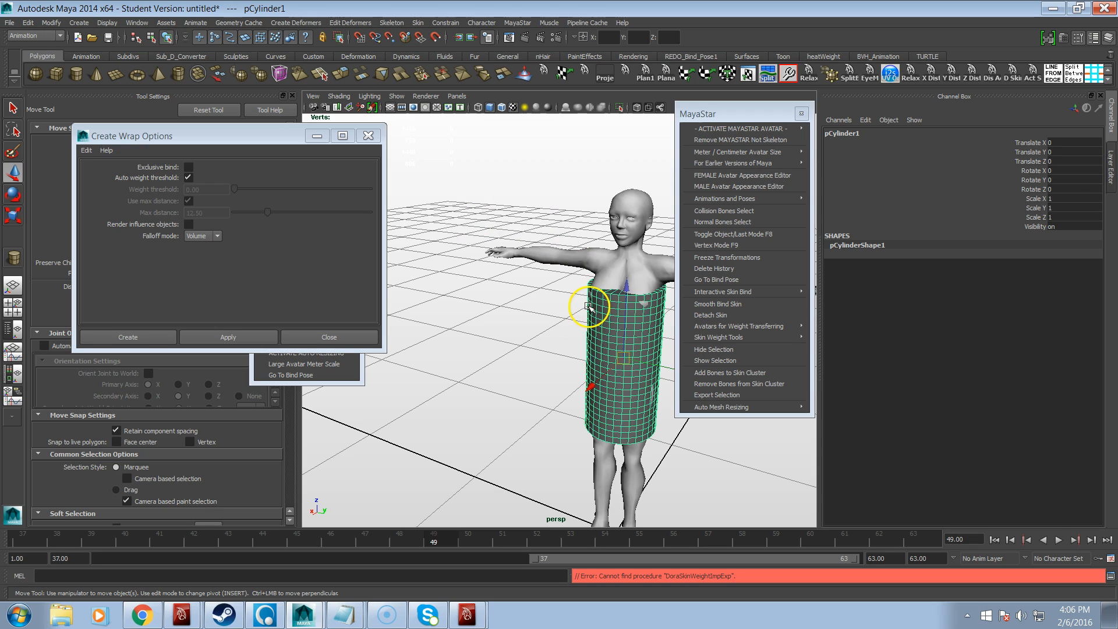
Step: Show the Default_Avatar_Mesh display layer and hide the Auto_Resize_Avatar_Mesh layer
left_click(636, 265)
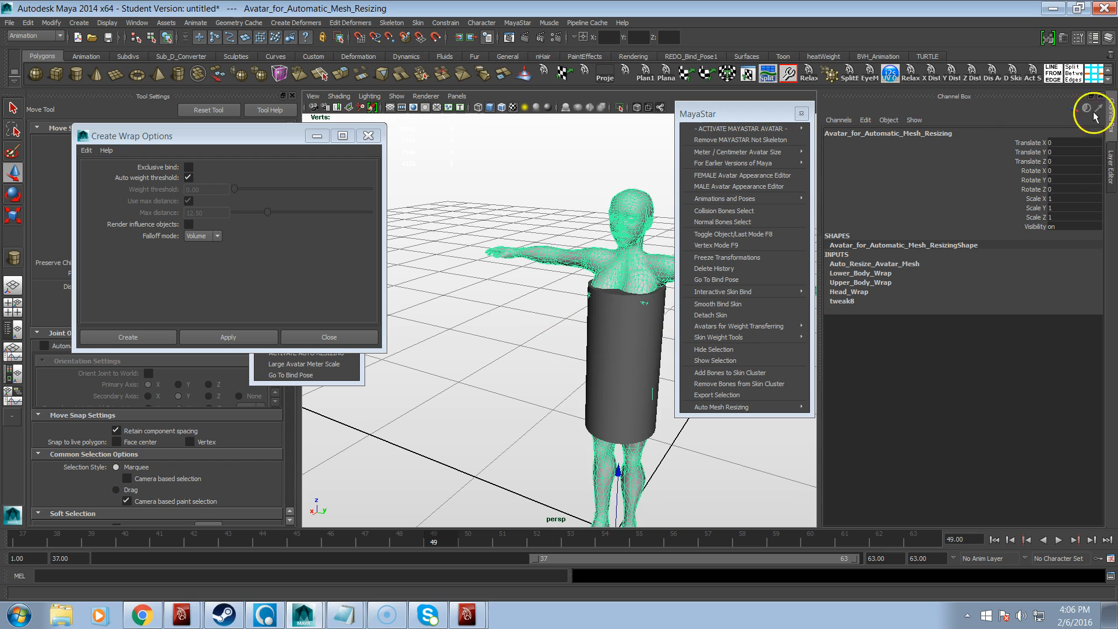
left_click(1109, 163)
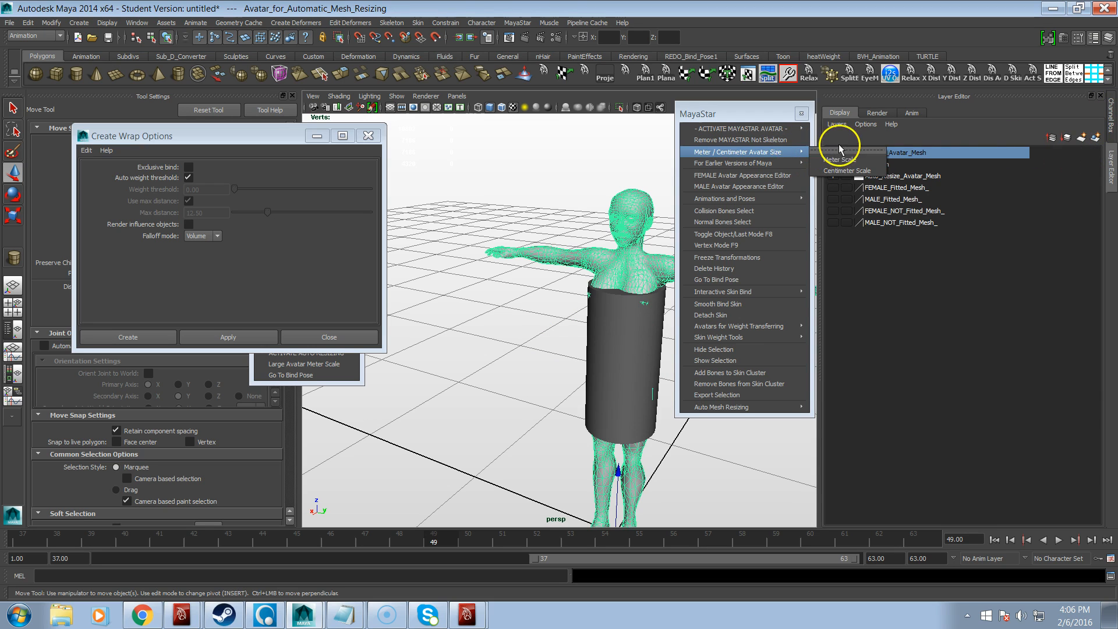
left_click(608, 167)
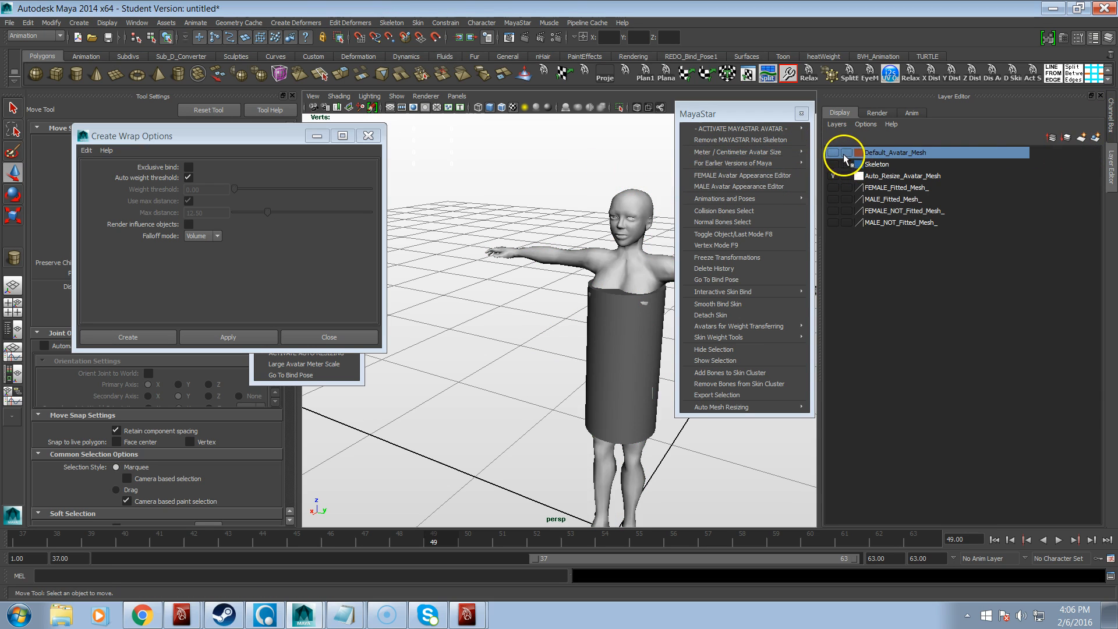
left_click(835, 153)
mouse_move(599, 277)
left_mouse_down("alt")
mouse_move(609, 275)
mouse_move(589, 279)
left_mouse_up("alt")
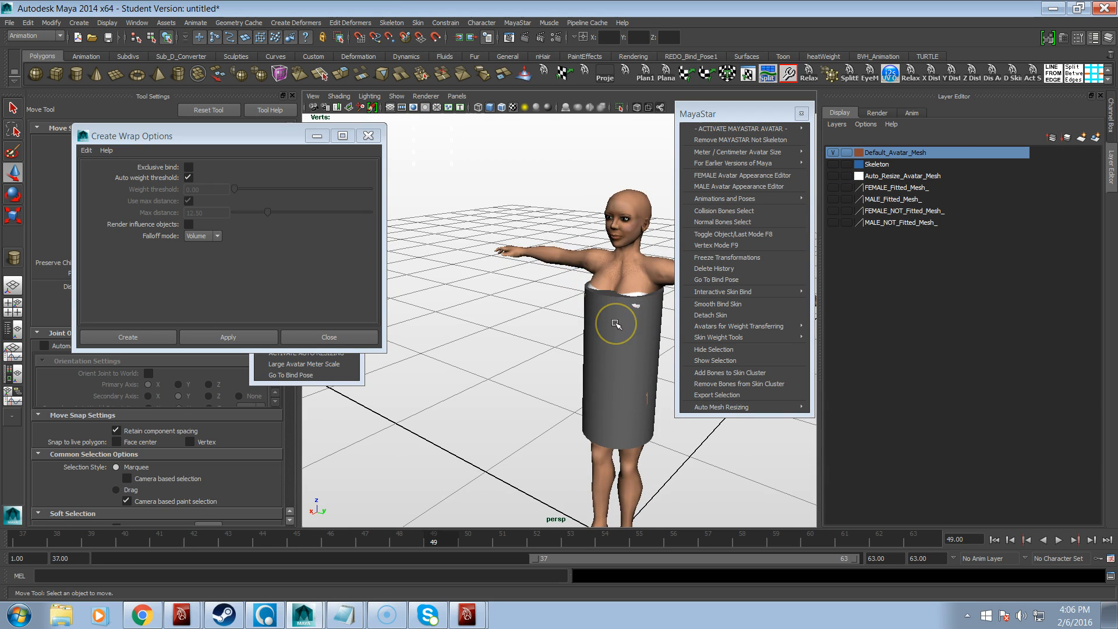
Step: Activate auto resizing with the cylinder selected, and move the Create Wrap Options window clear of the Auto Mesh Resizing commands
left_click(615, 323)
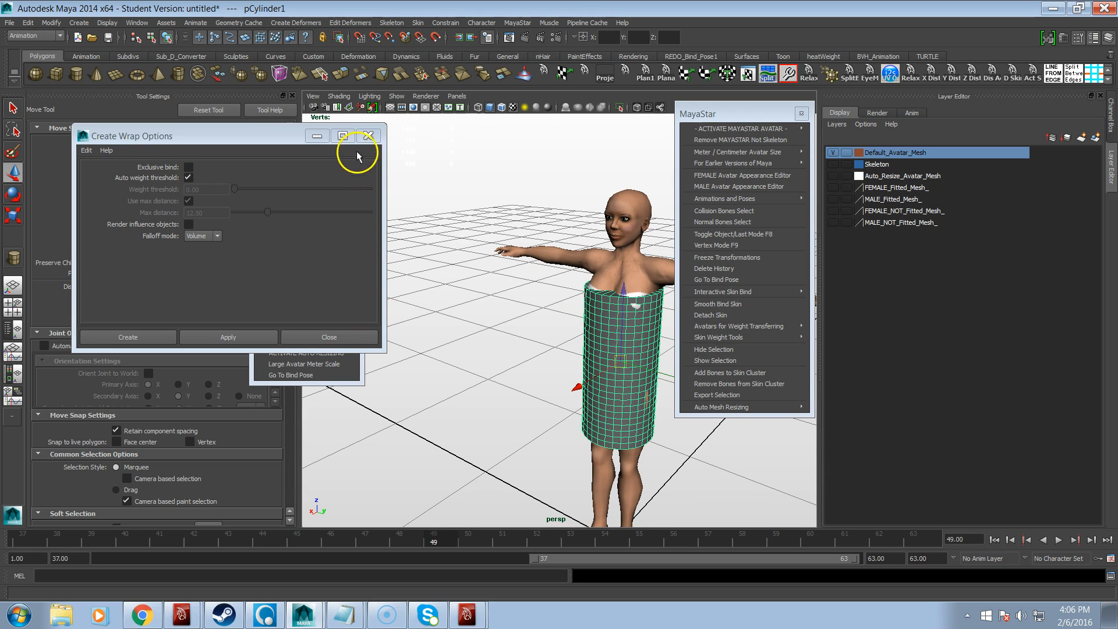
left_click(368, 136)
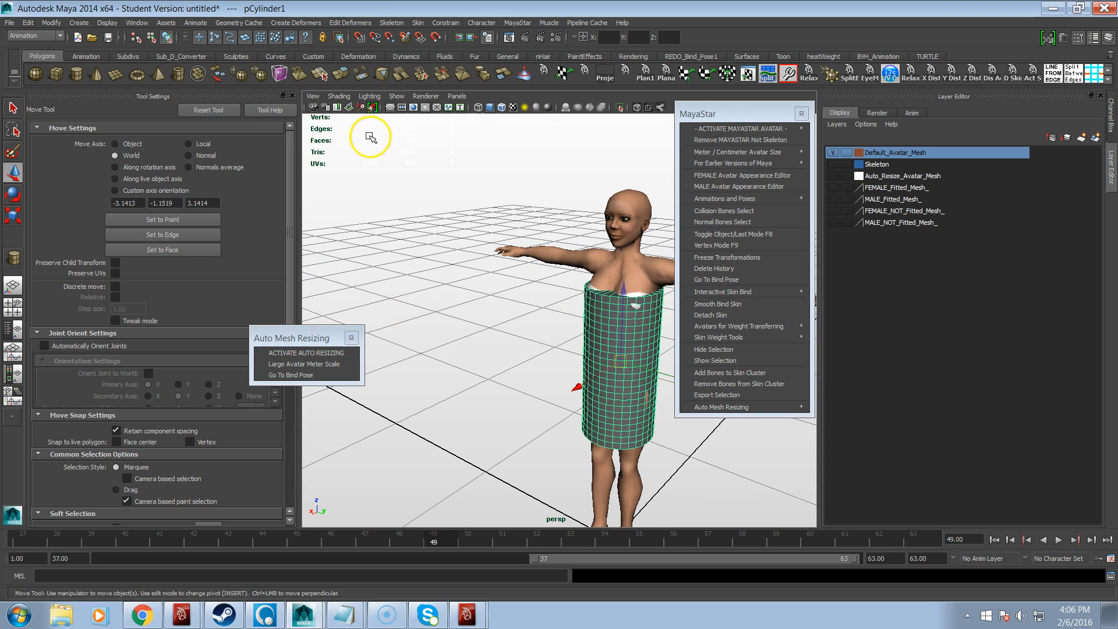
left_click(329, 354)
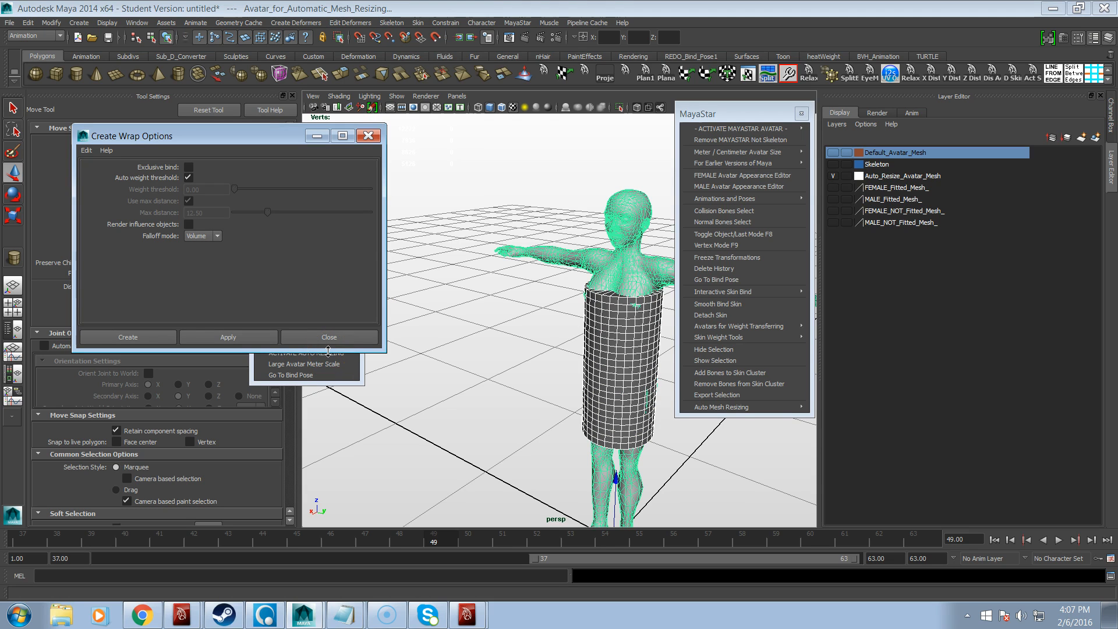
left_click_drag(283, 133, 332, 76)
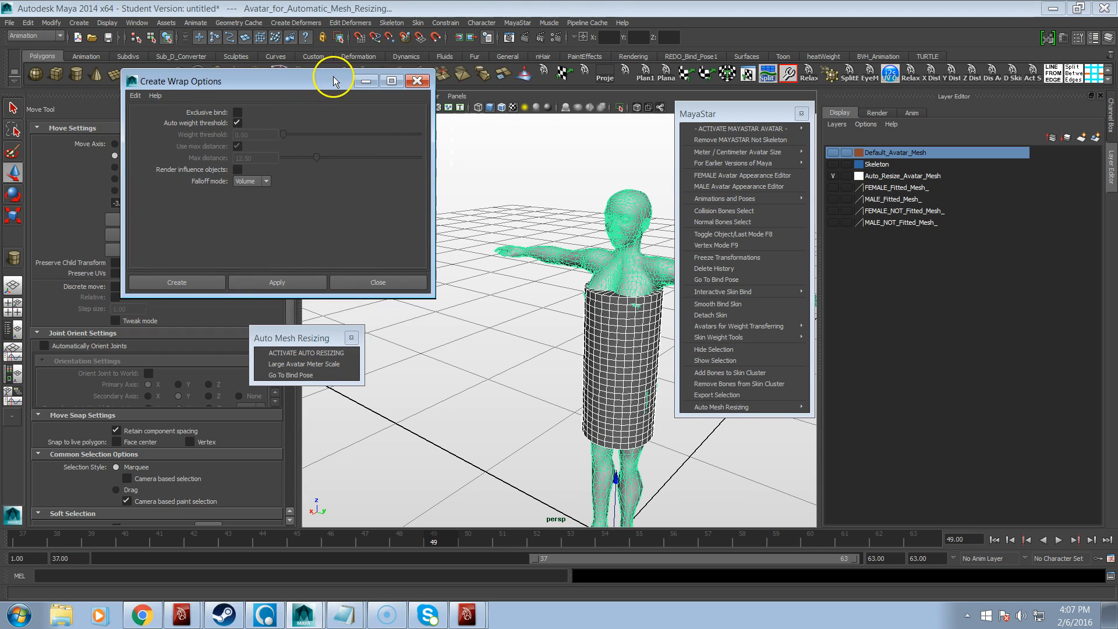
Step: Reselect only the cylinder, show Default_Avatar_Mesh in place of Auto_Resize_Avatar_Mesh, and dismiss the wrap options
left_click(599, 317)
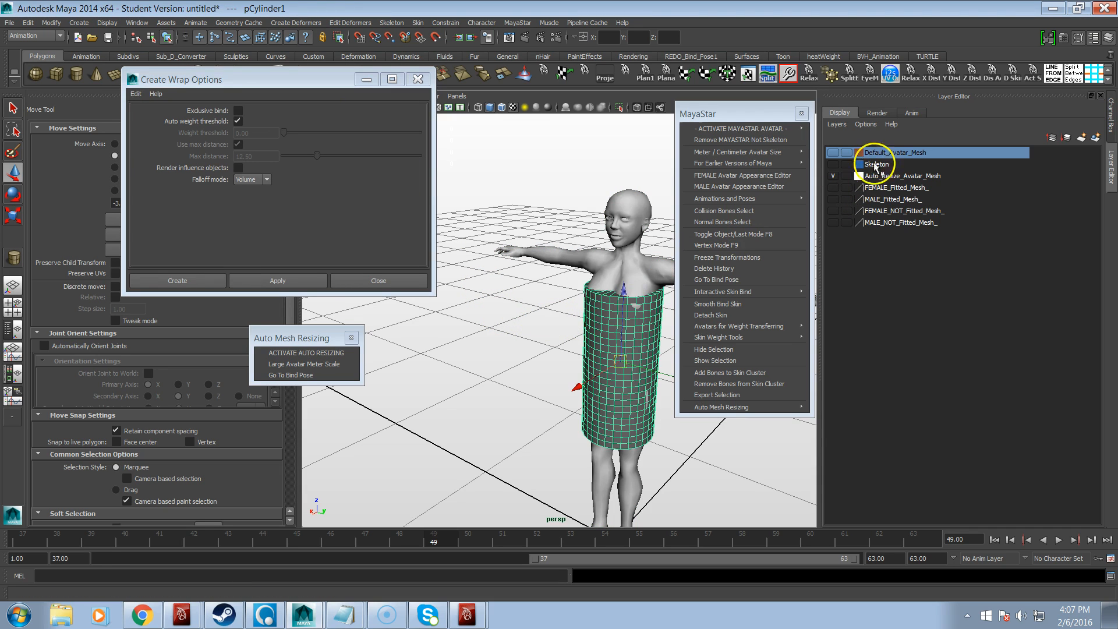
left_click(834, 153)
left_click(835, 177)
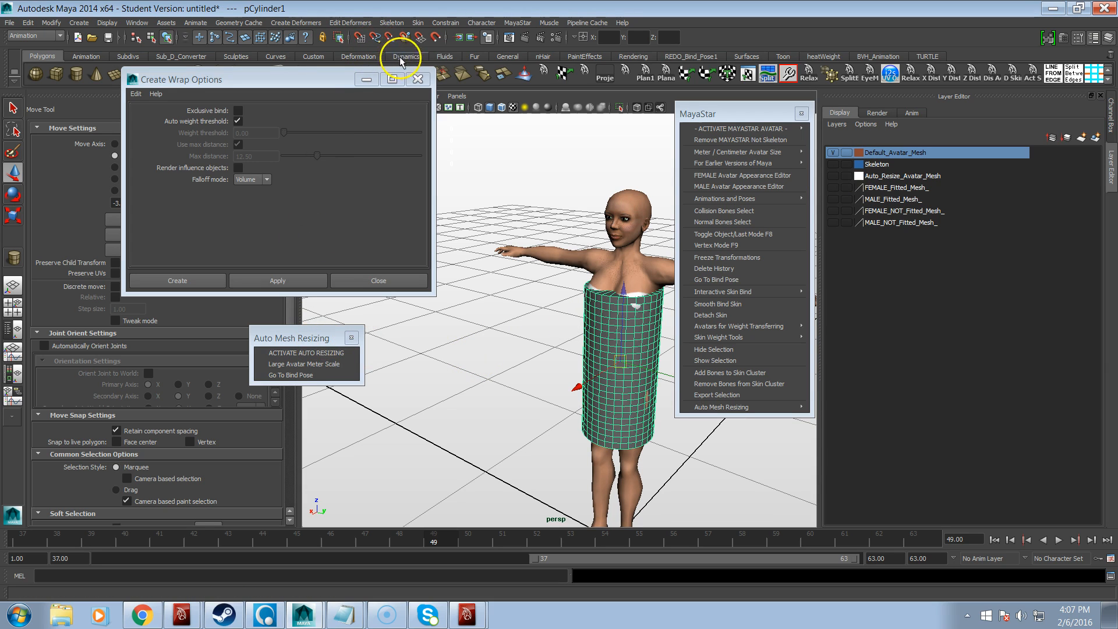
left_click(415, 79)
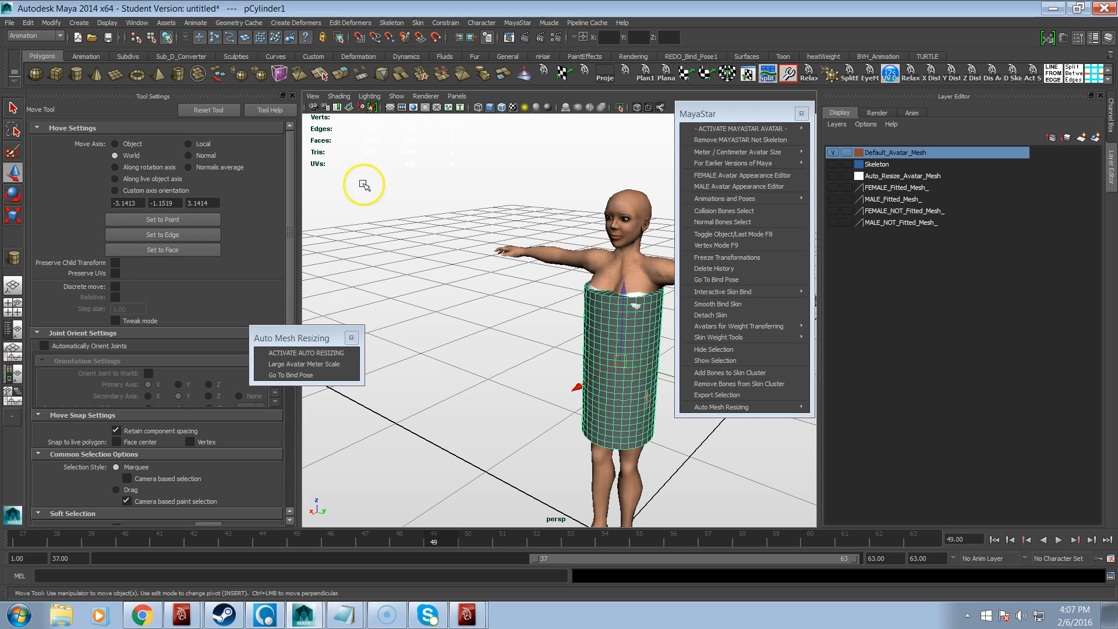
Step: Activate auto resizing for the cylinder, reset the wrap options and create the wrap with the falloff mode on Volume
left_click(300, 353)
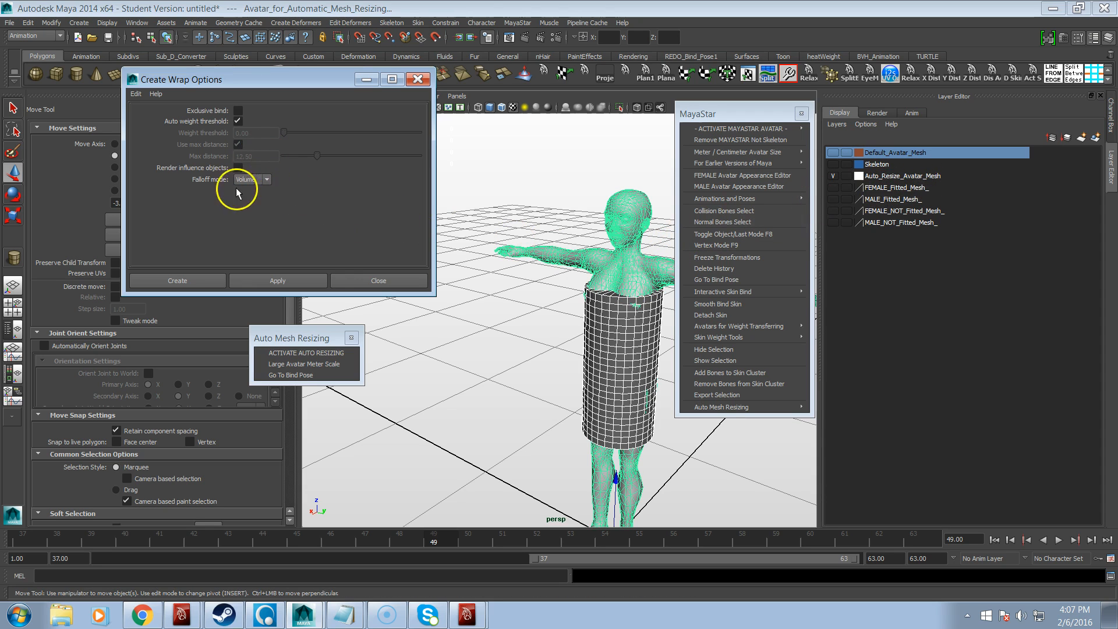
left_click(137, 95)
left_click(145, 117)
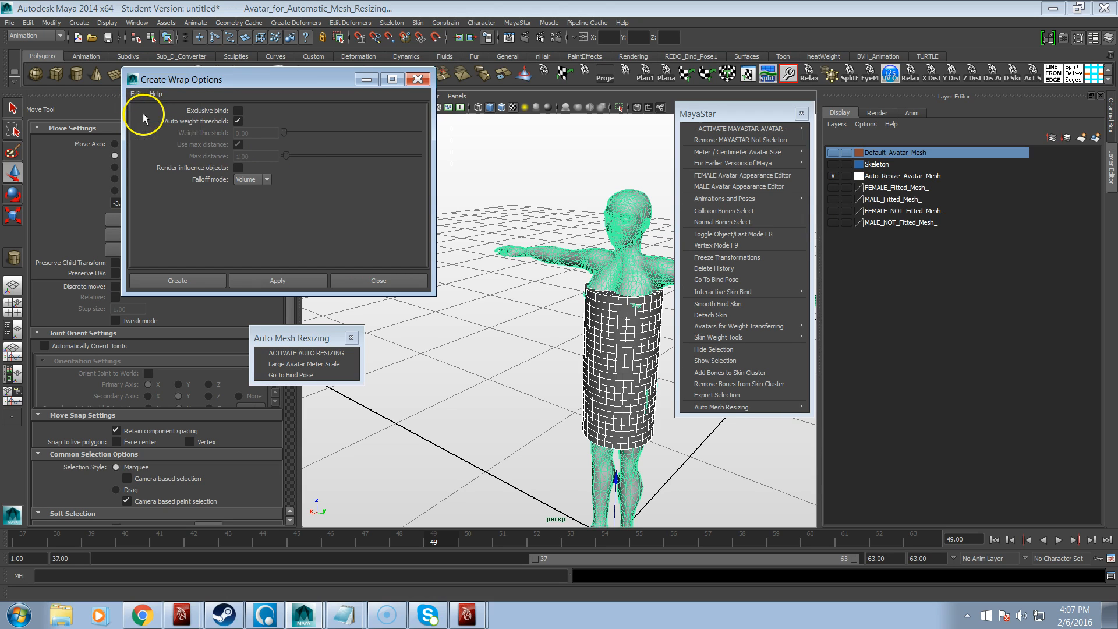
left_click(267, 180)
left_click(265, 195)
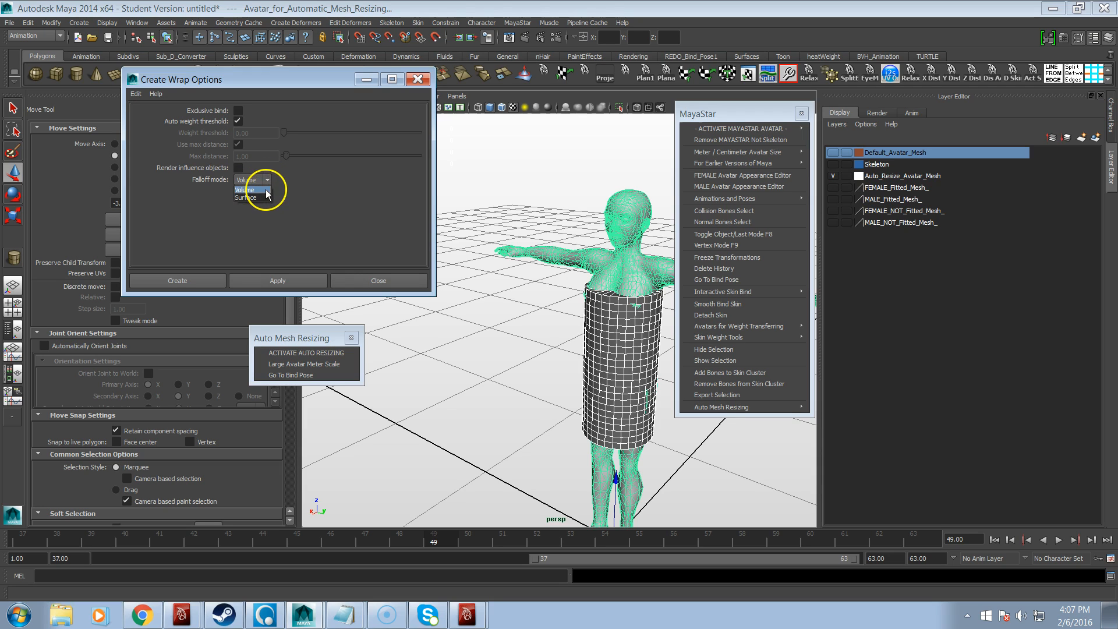
left_click(217, 278)
left_click(494, 352)
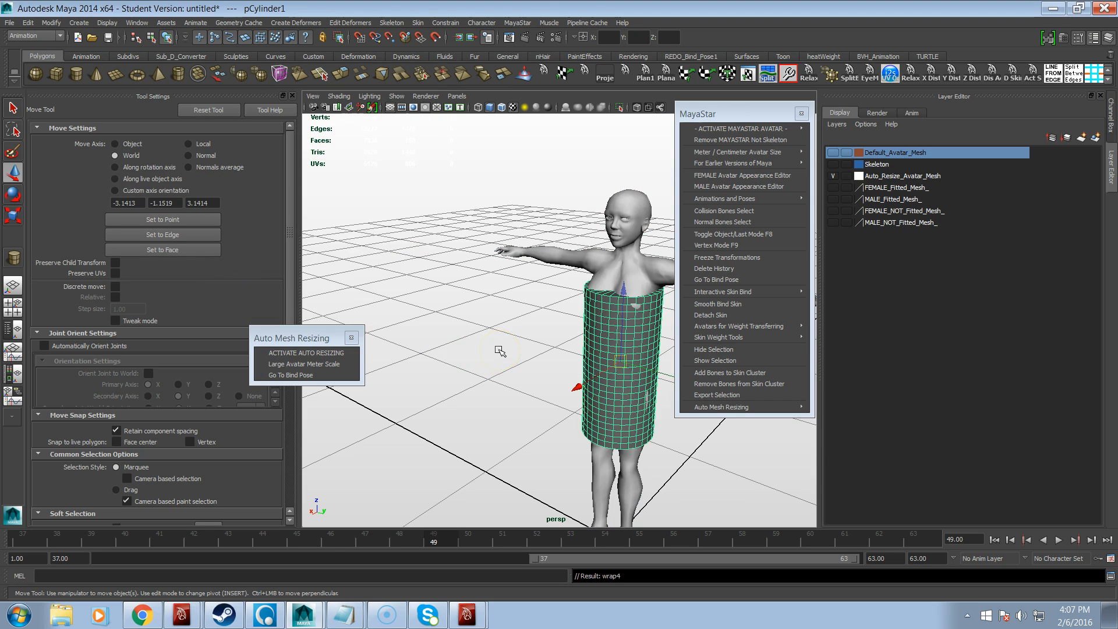
Step: Select the auto-resizing avatar mesh and turn on Wireframe on Shaded in the perspective view
left_click(599, 262)
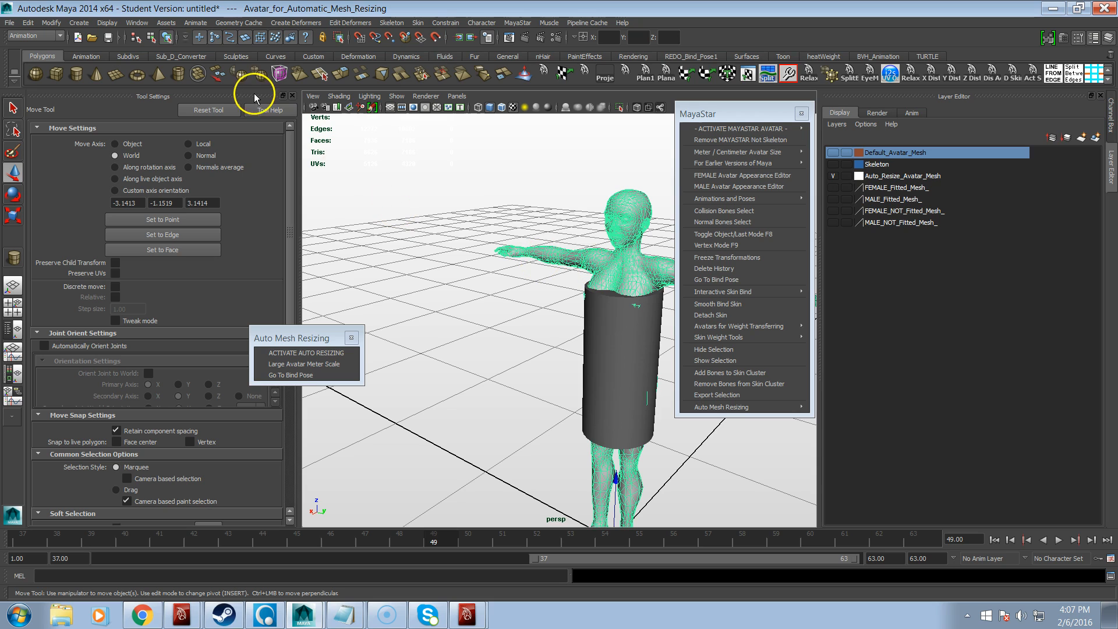
left_click(336, 98)
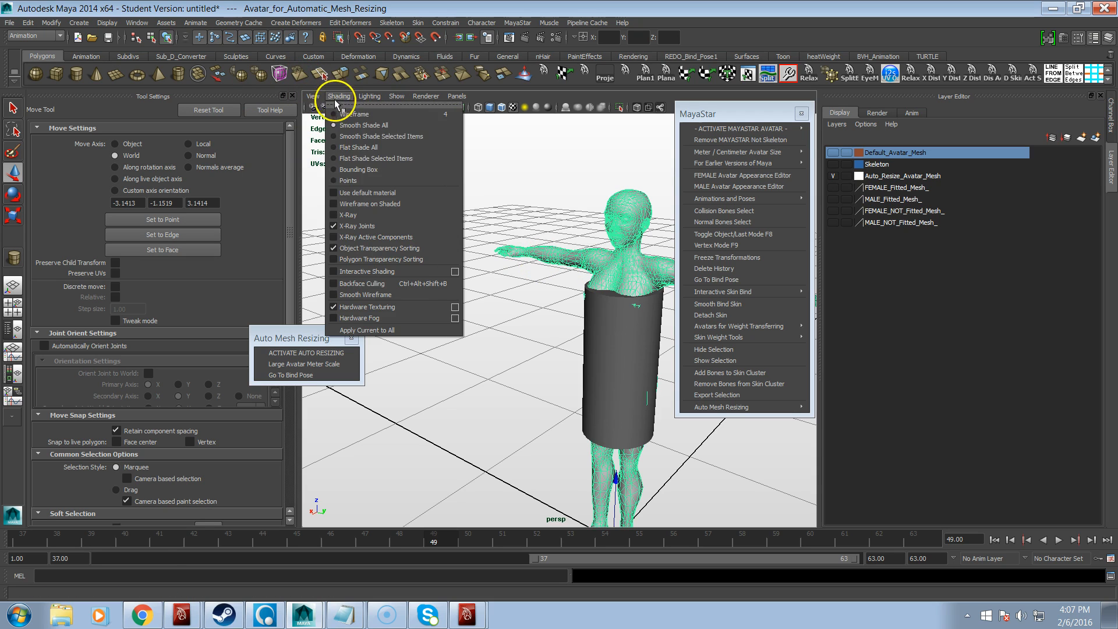
left_click(342, 204)
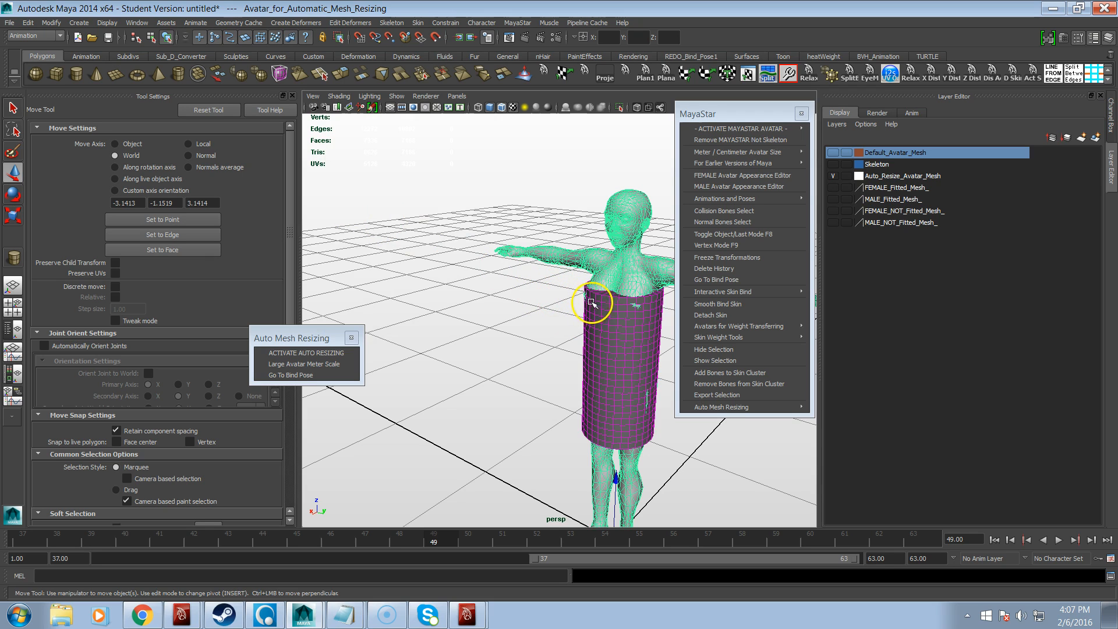
left_click(588, 245)
left_click(585, 266)
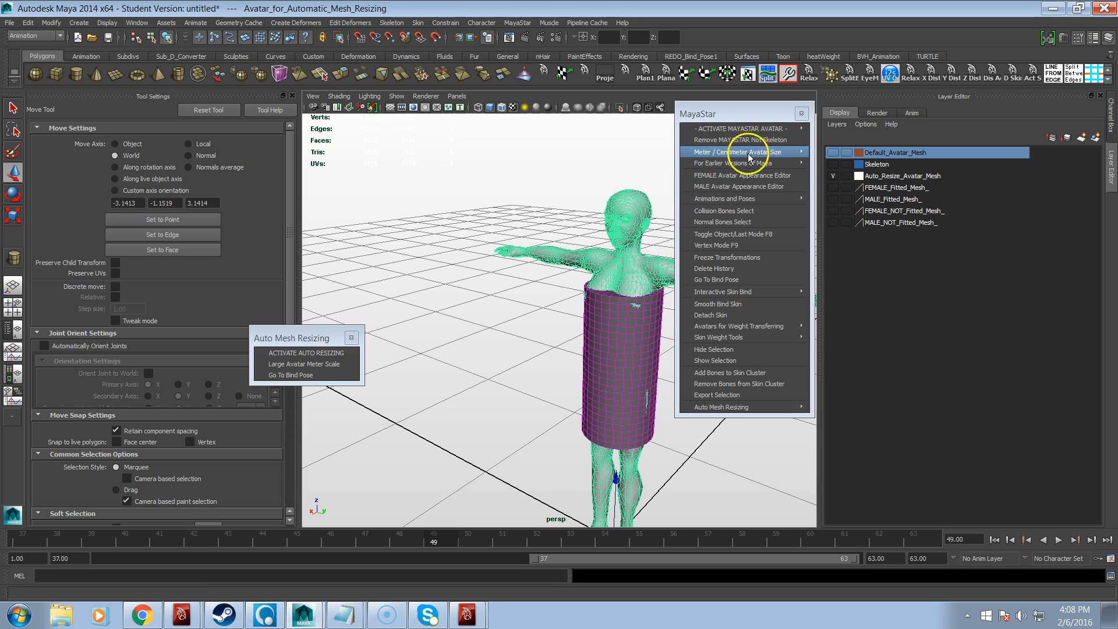
Step: Open the female Avatar Appearance Editor and apply the Female Large standard size to the avatar
left_click(746, 178)
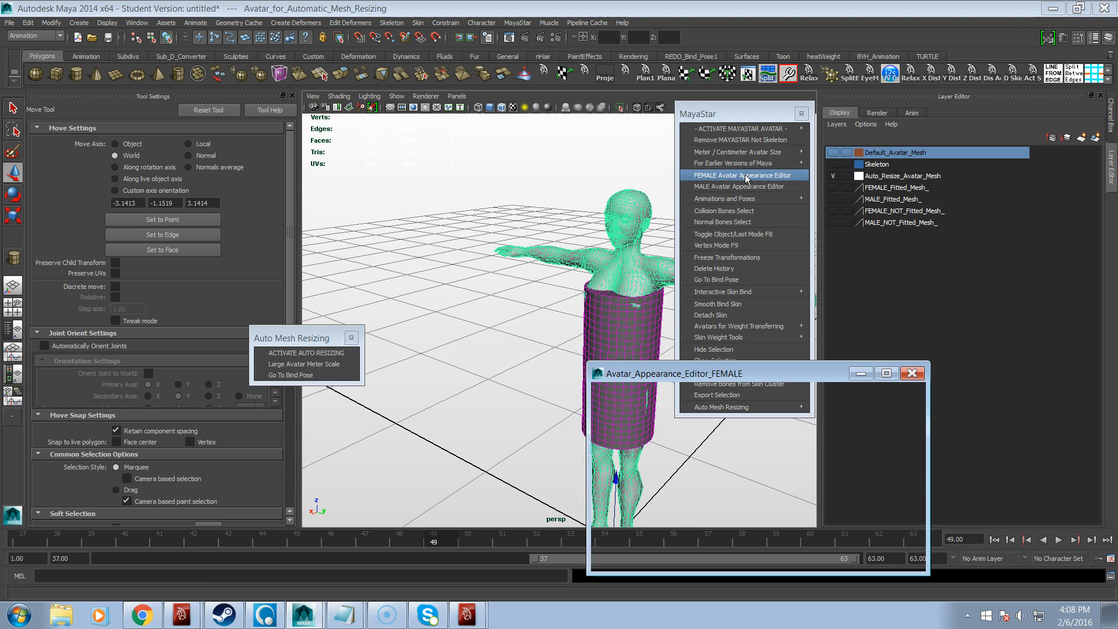
left_click_drag(733, 373, 258, 81)
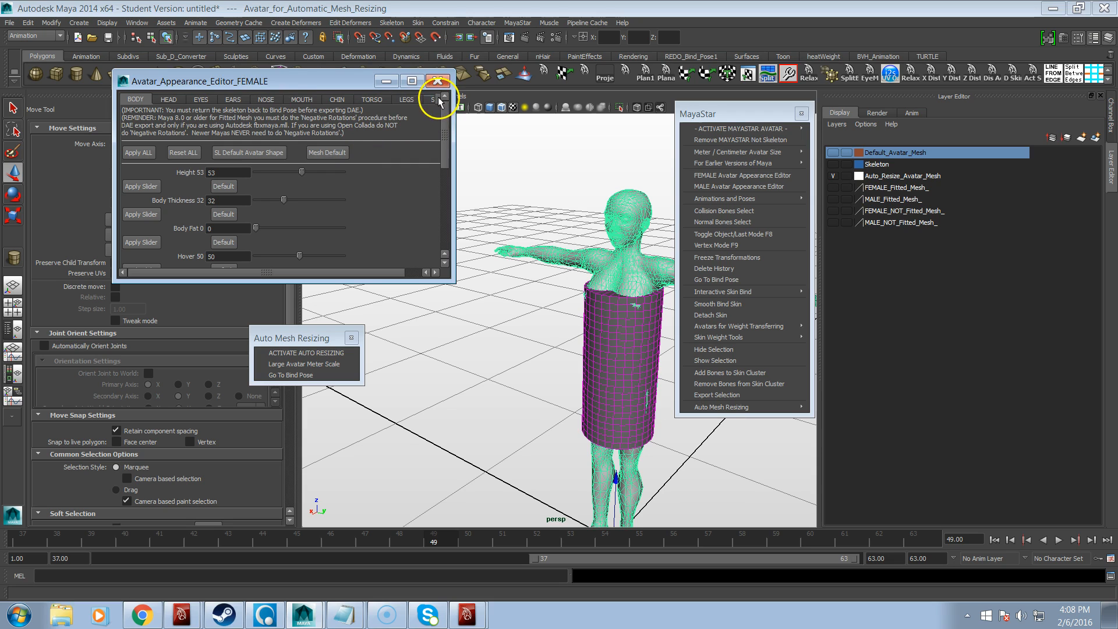
left_click_drag(452, 281, 473, 285)
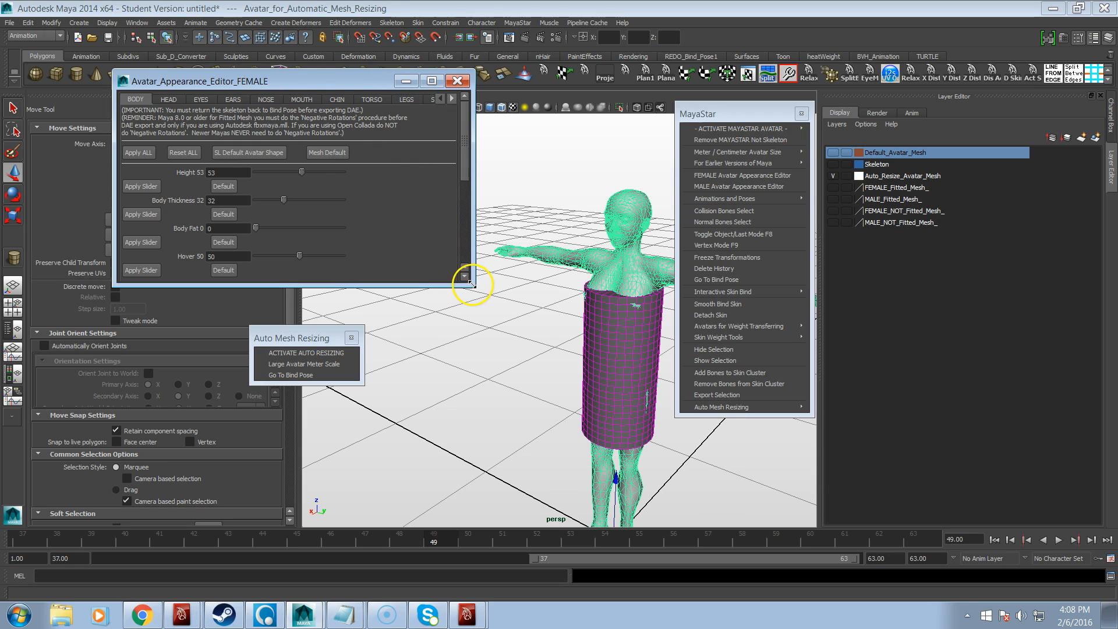
left_click(452, 99)
left_click(420, 99)
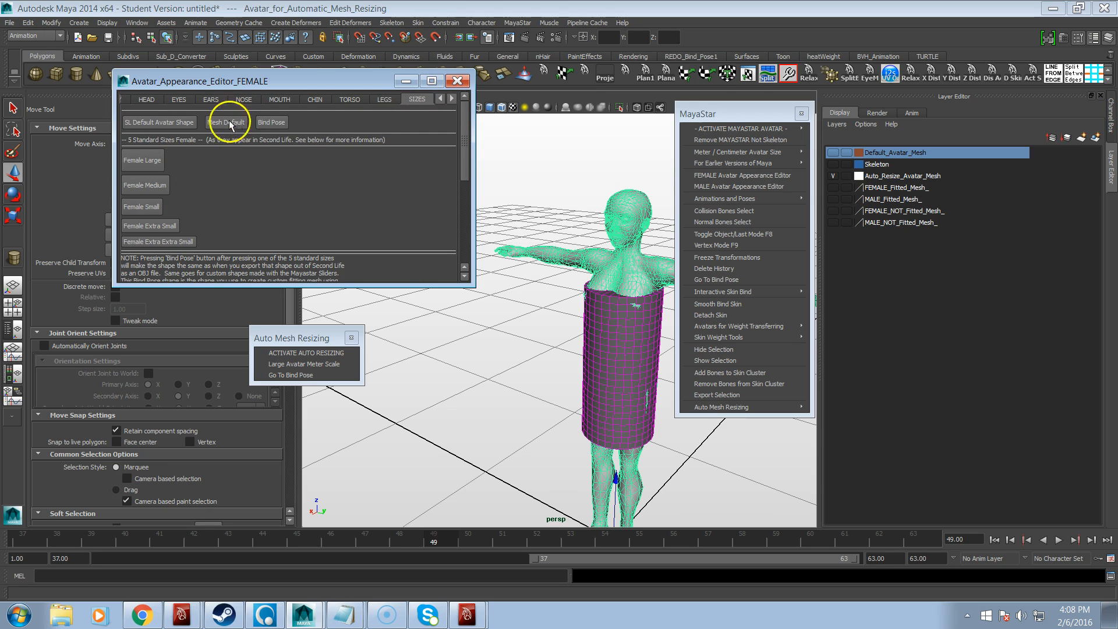
left_click(132, 161)
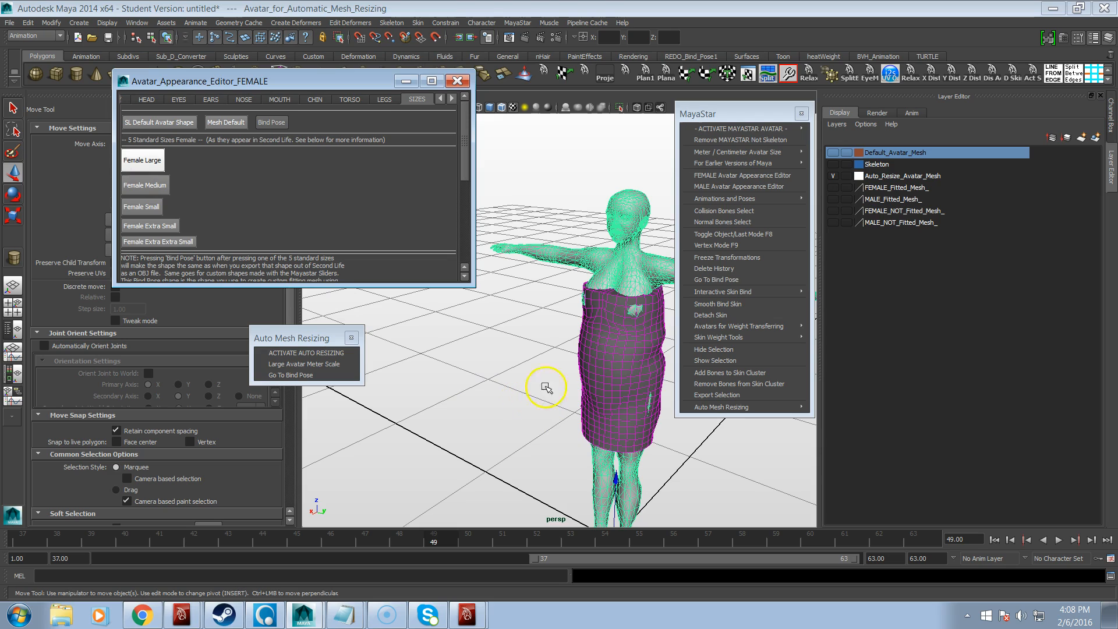
Step: Set the wrap Smoothness of the auto-resizing avatar mesh to 2
left_click_drag(653, 332, 630, 332, "alt")
right_click_drag(582, 340, 712, 364, "alt")
left_click_drag(632, 357, 576, 362, "alt")
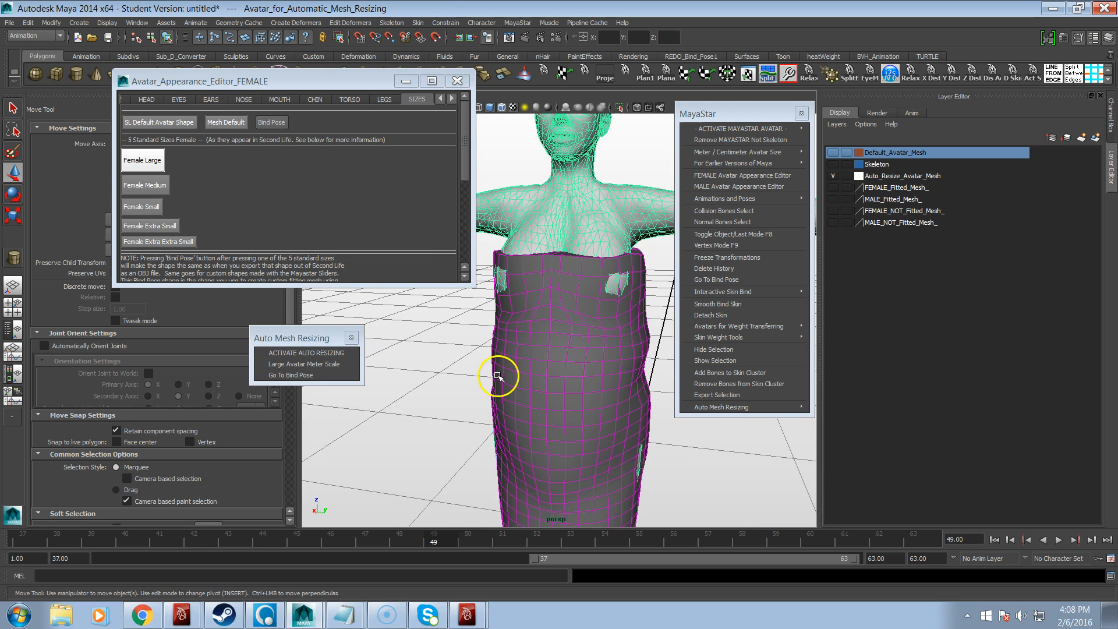
right_click_drag(553, 372, 420, 357, "alt")
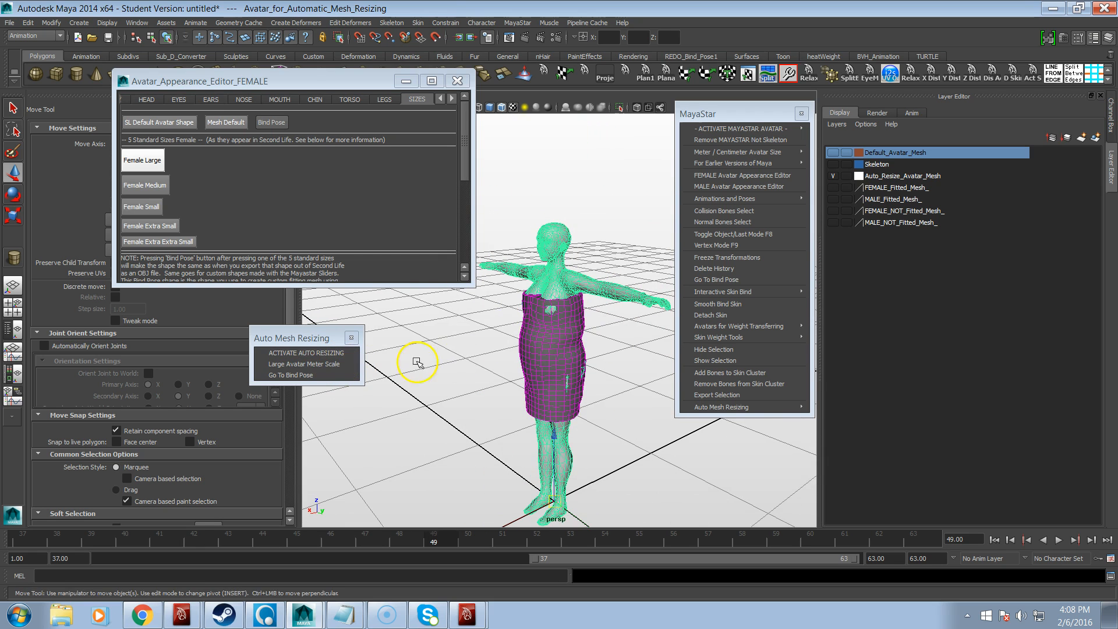
left_click(1110, 125)
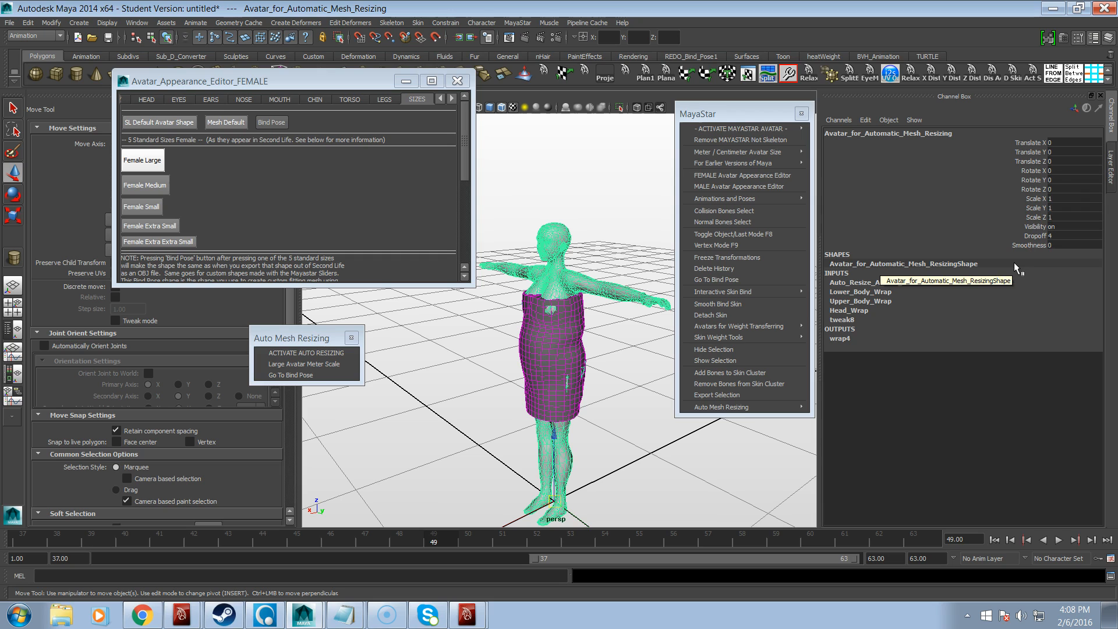
double_click(1048, 245)
type("2")
key("Return")
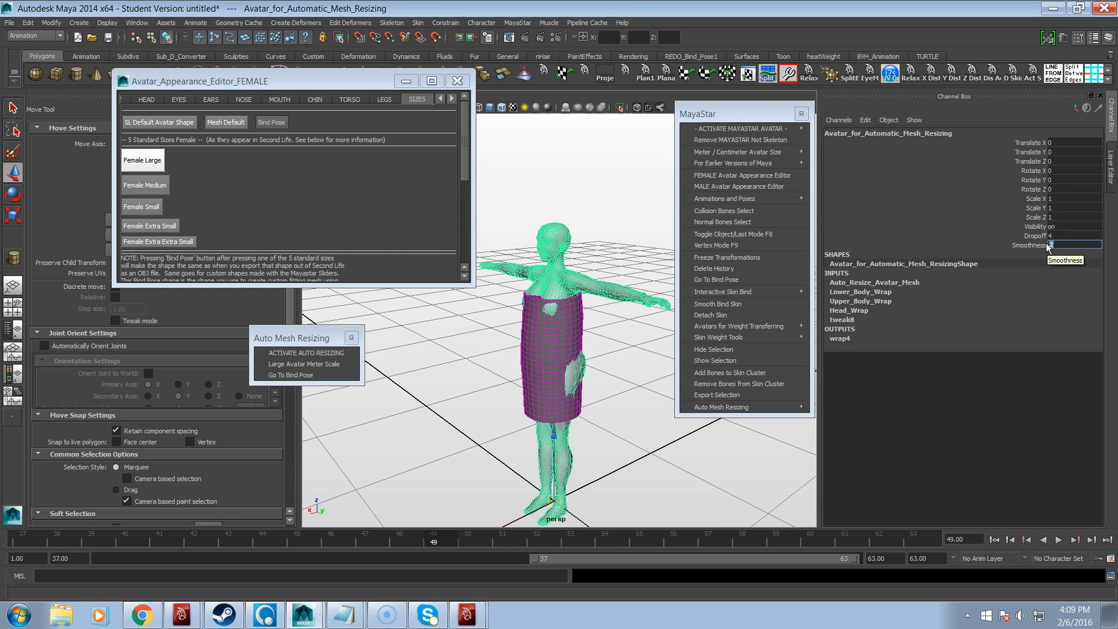
Step: Set the wrap Smoothness of the auto-resizing avatar mesh to 1
left_click(634, 314)
left_click_drag(574, 352, 616, 347, "alt")
right_click_drag(551, 352, 716, 348, "alt")
left_click_drag(542, 369, 469, 357, "alt")
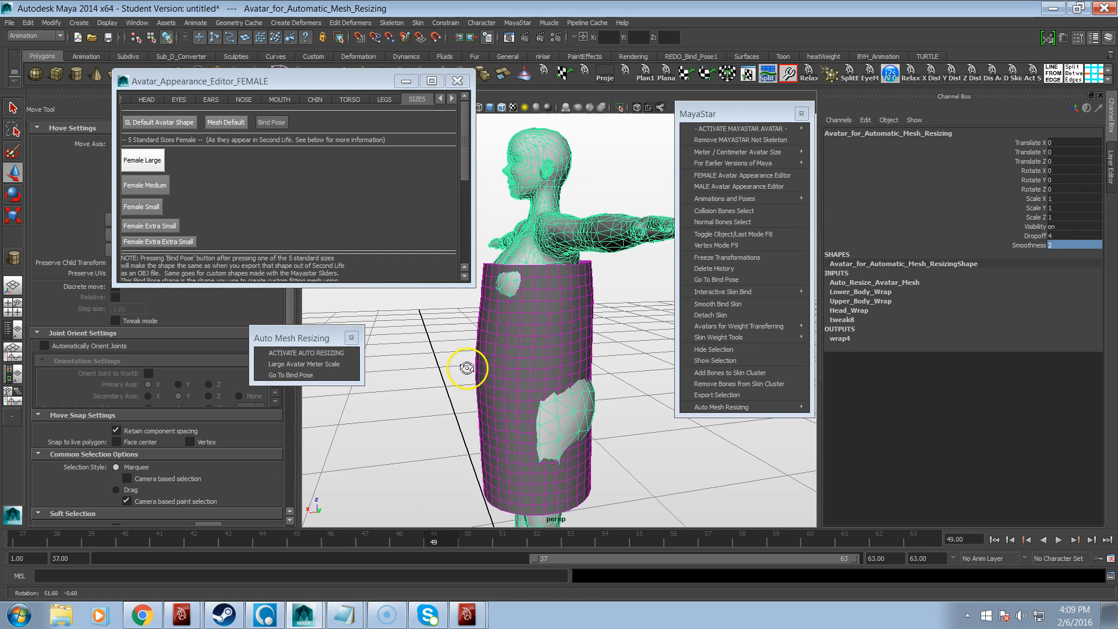
left_click(1051, 245)
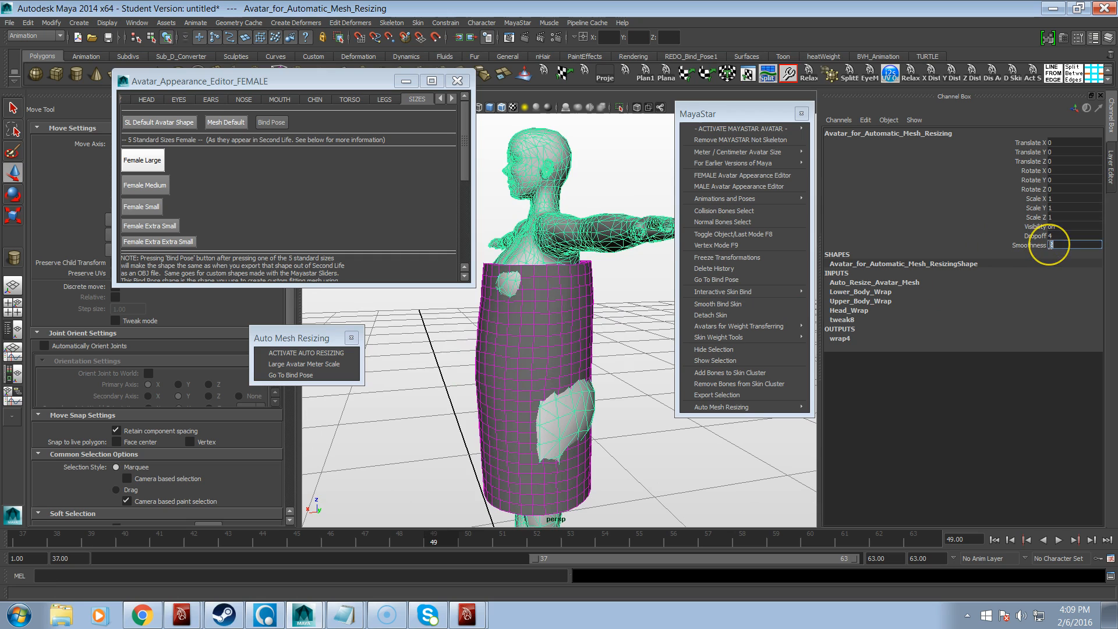
type("1")
key("Return")
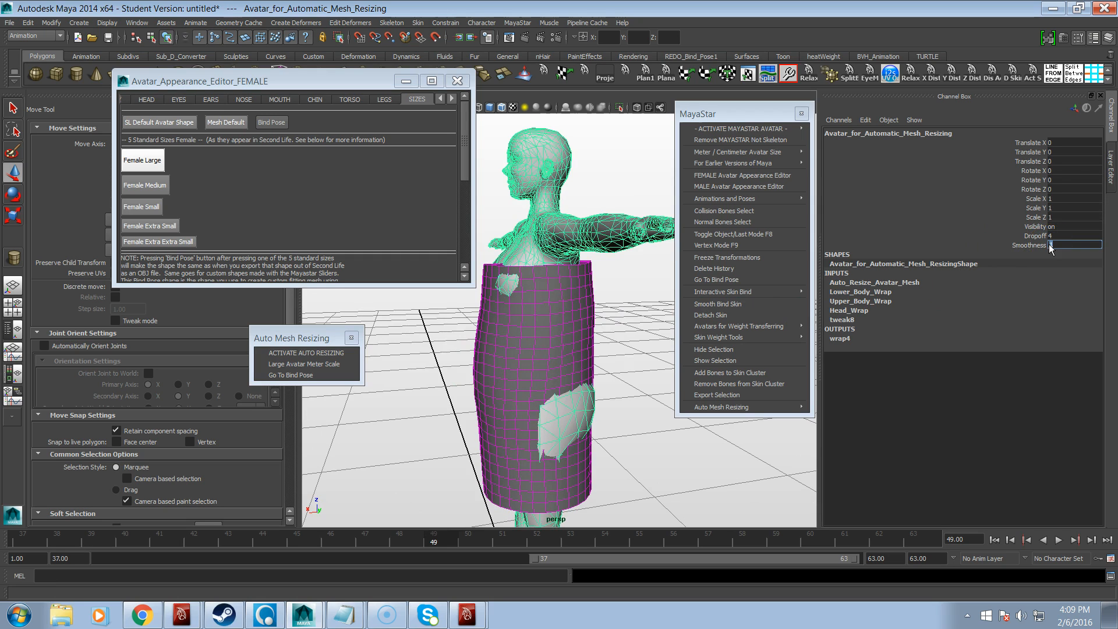
Step: Set the wrap Smoothness of the auto-resizing avatar mesh to 0.5 and inspect the garment from the front
type("0")
key("Return")
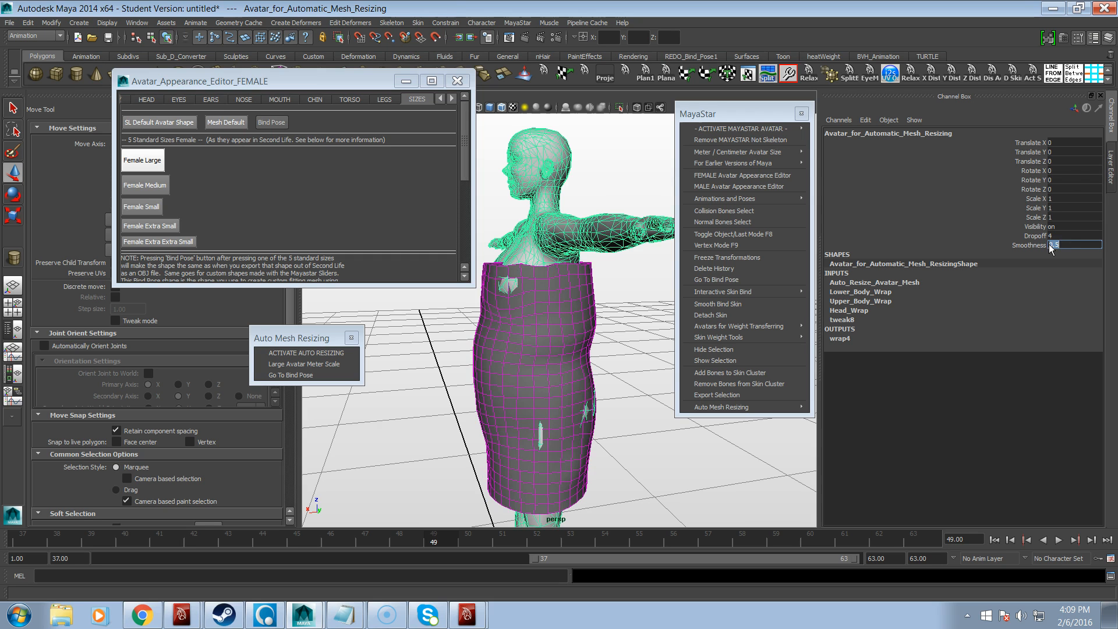
left_click_drag(534, 332, 757, 312, "alt")
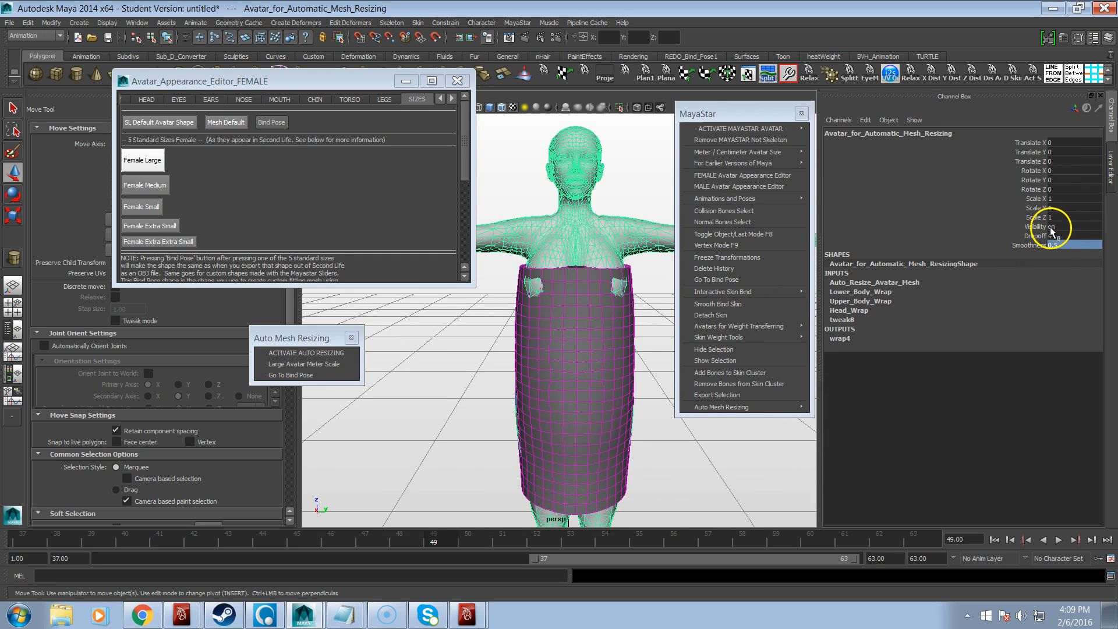
Step: Set the wrap Smoothness of the auto-resizing avatar mesh to 0.1 and inspect the garment's fit at an angle
left_click(840, 339)
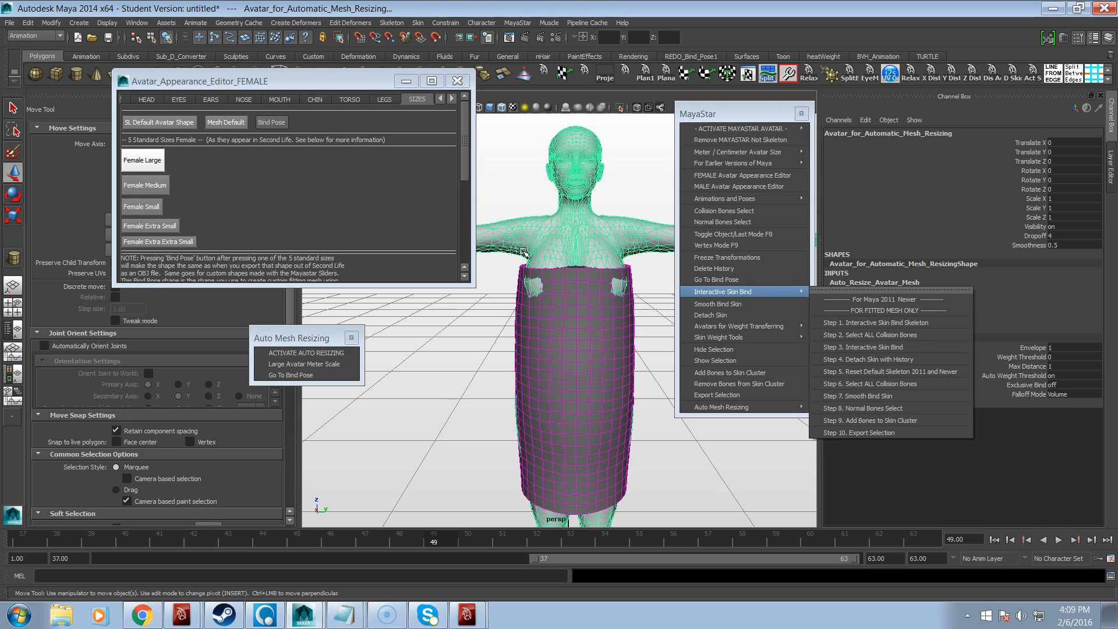
left_click_drag(615, 349, 565, 343, "alt")
left_click(1054, 245)
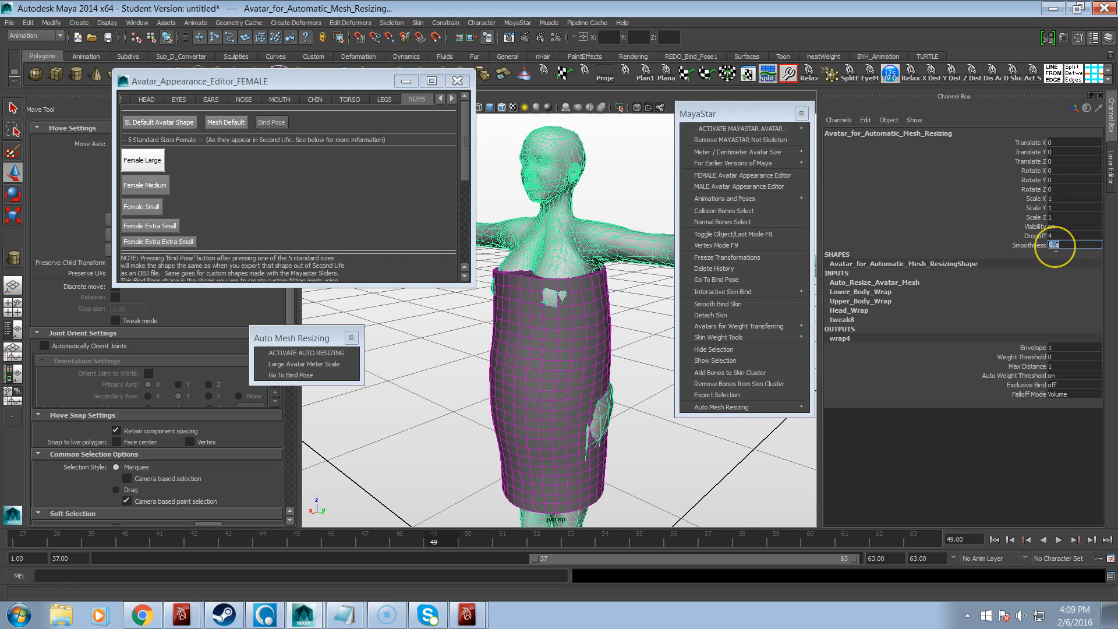
key("Return")
left_click(837, 294)
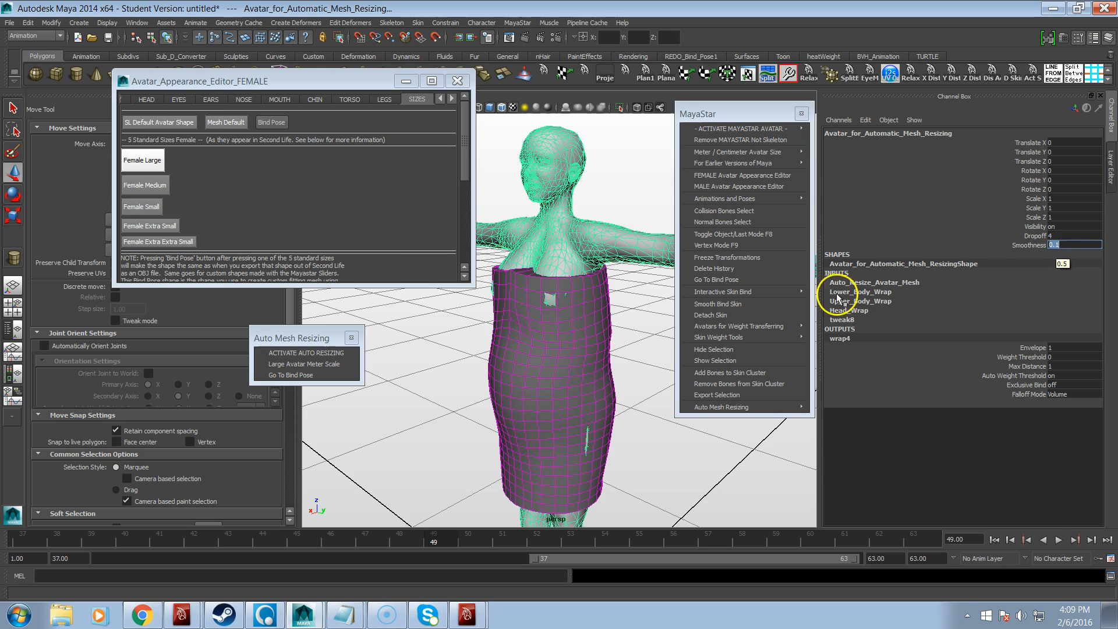
left_click_drag(526, 402, 512, 382, "alt")
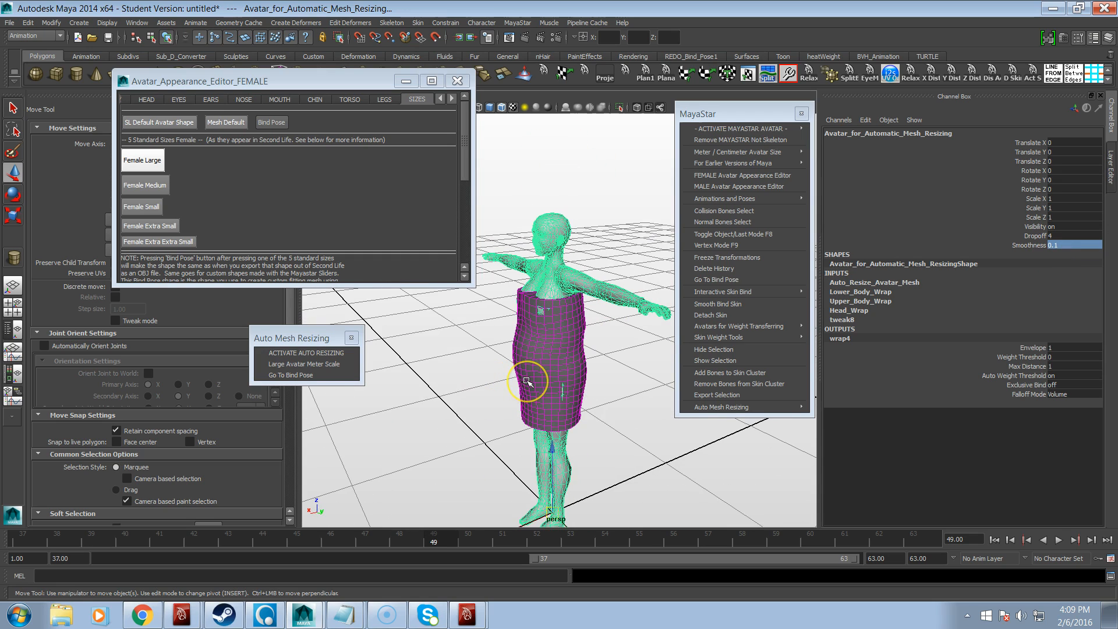
left_click(560, 374)
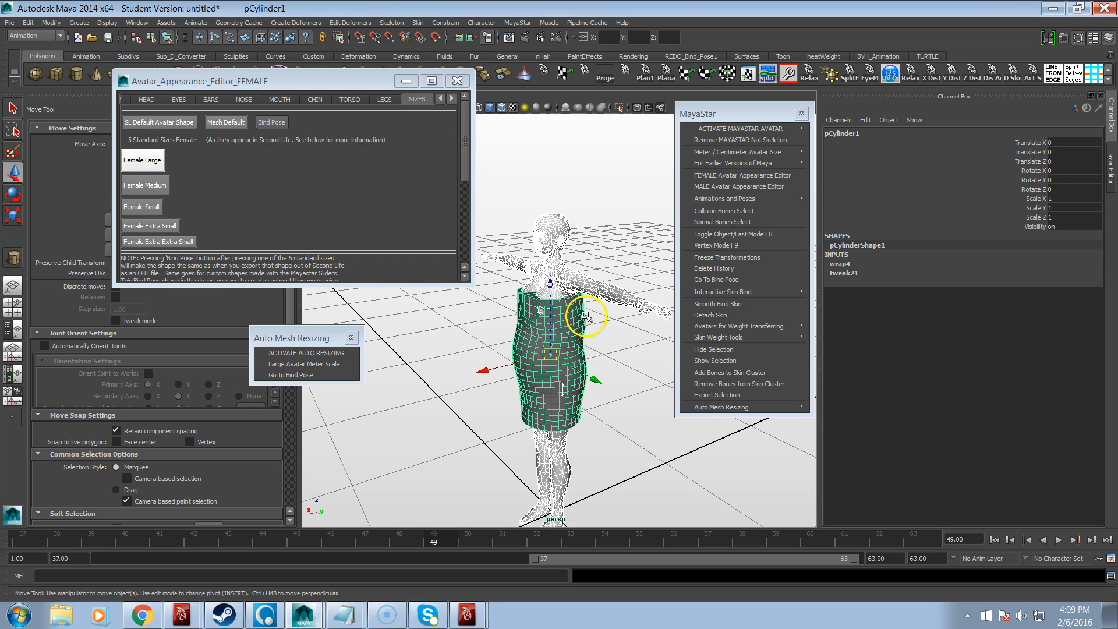
left_click(515, 315)
left_click(515, 302)
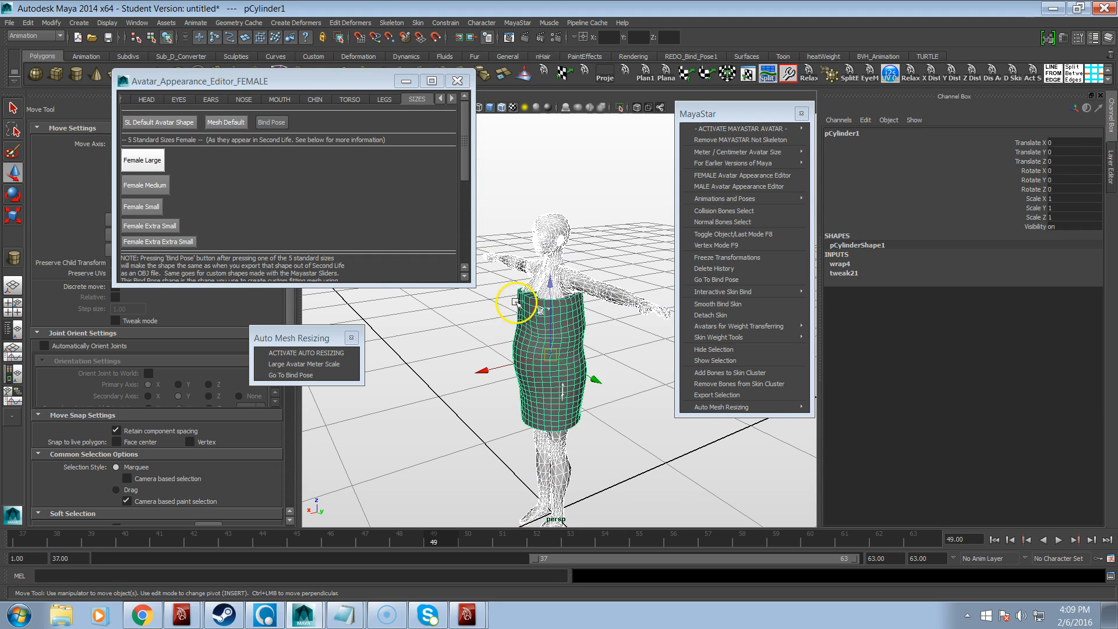
left_click(463, 317)
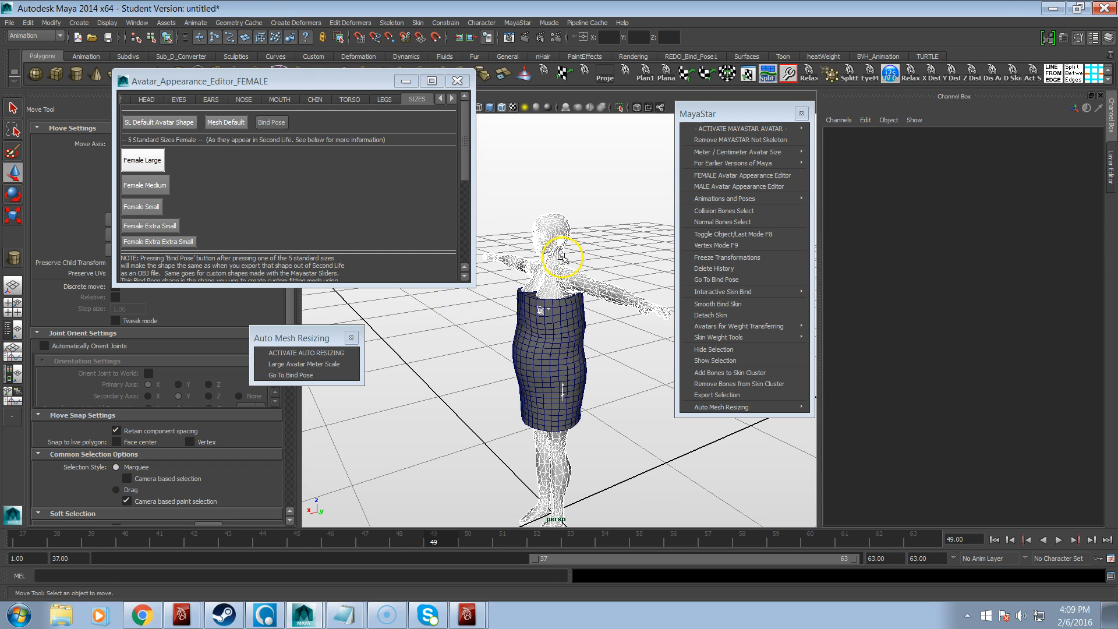
left_click(561, 257)
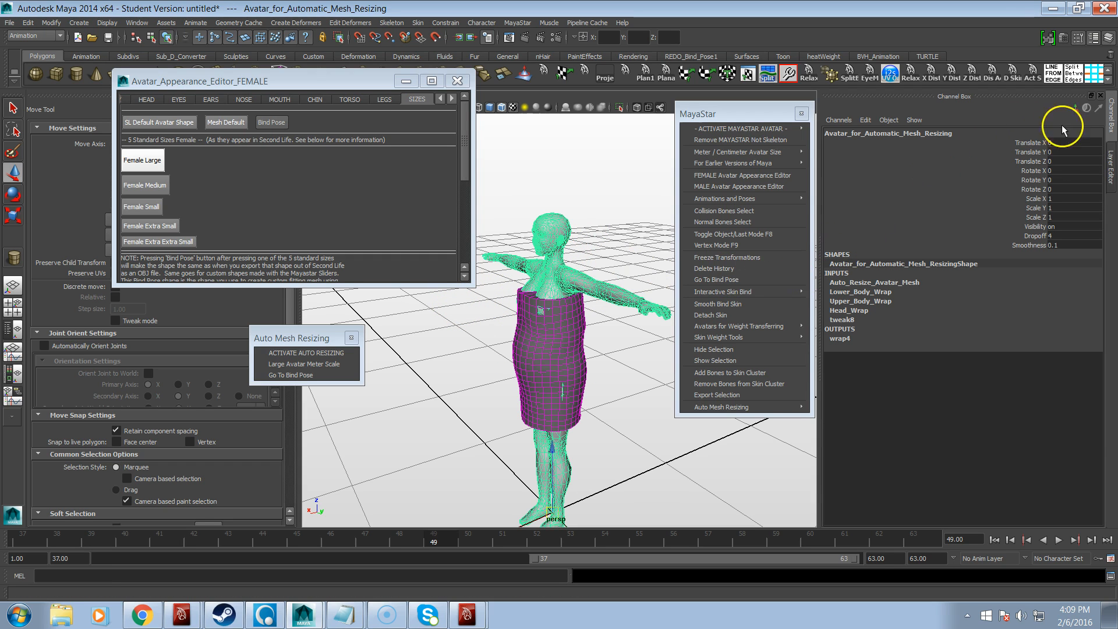
Step: Change the Auto_Resize_Avatar_Mesh display layer's color to purple and deselect the avatar
left_click(1111, 157)
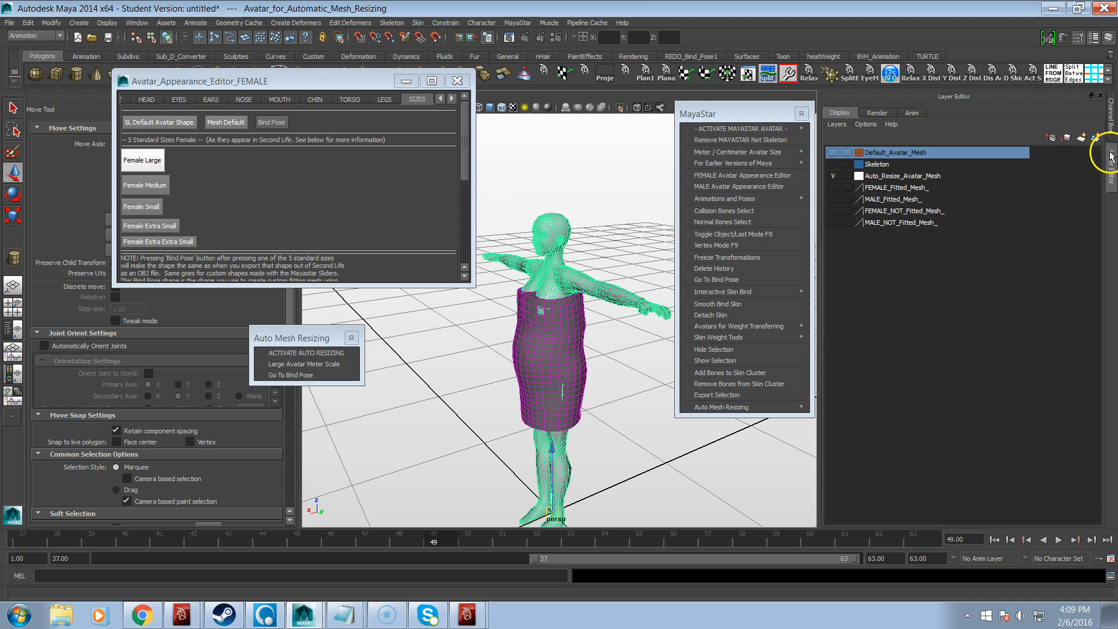
double_click(855, 177)
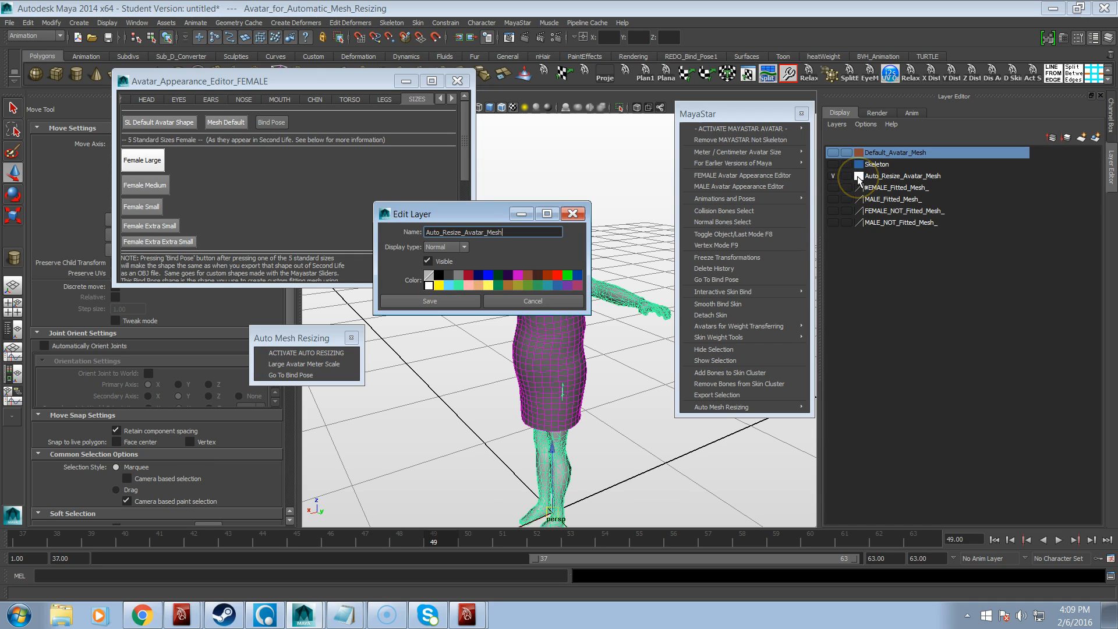
left_click(488, 285)
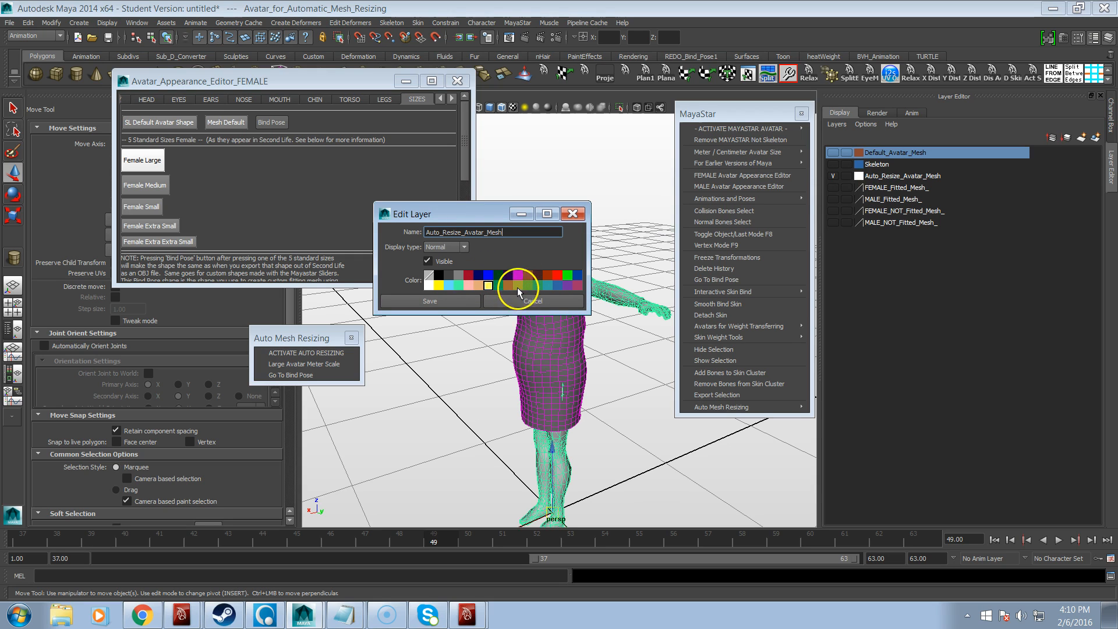
left_click(567, 285)
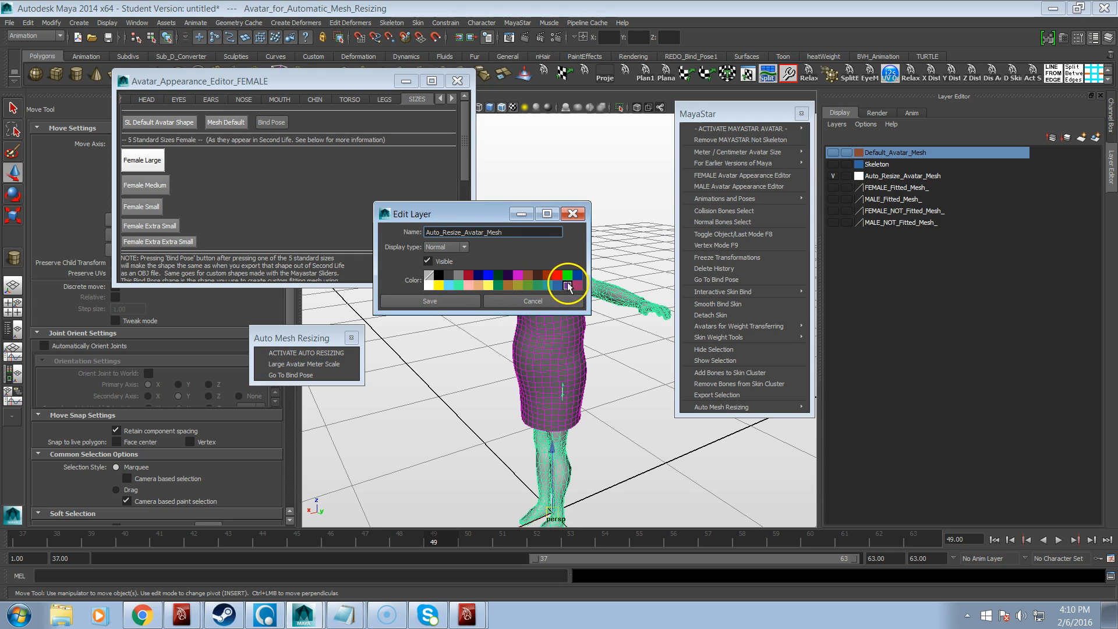
left_click(471, 301)
left_click(593, 326)
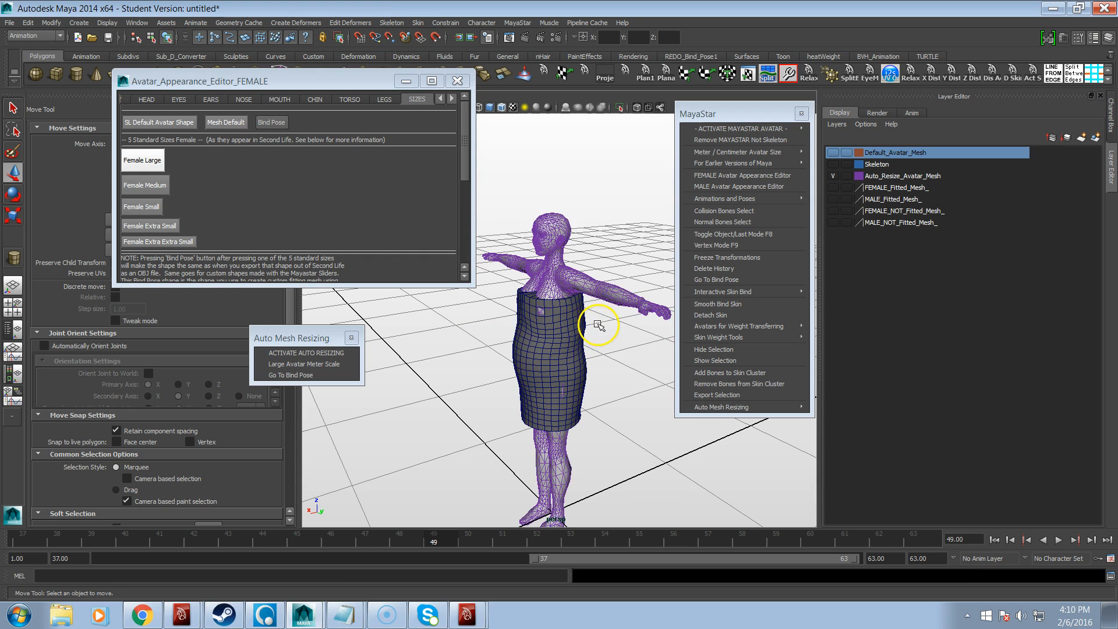
Step: Duplicate the wrapped cylinder garment and move the copy about 0.51 units along X, in front of the avatar
left_click_drag(548, 257, 512, 317, "alt")
left_click(538, 321)
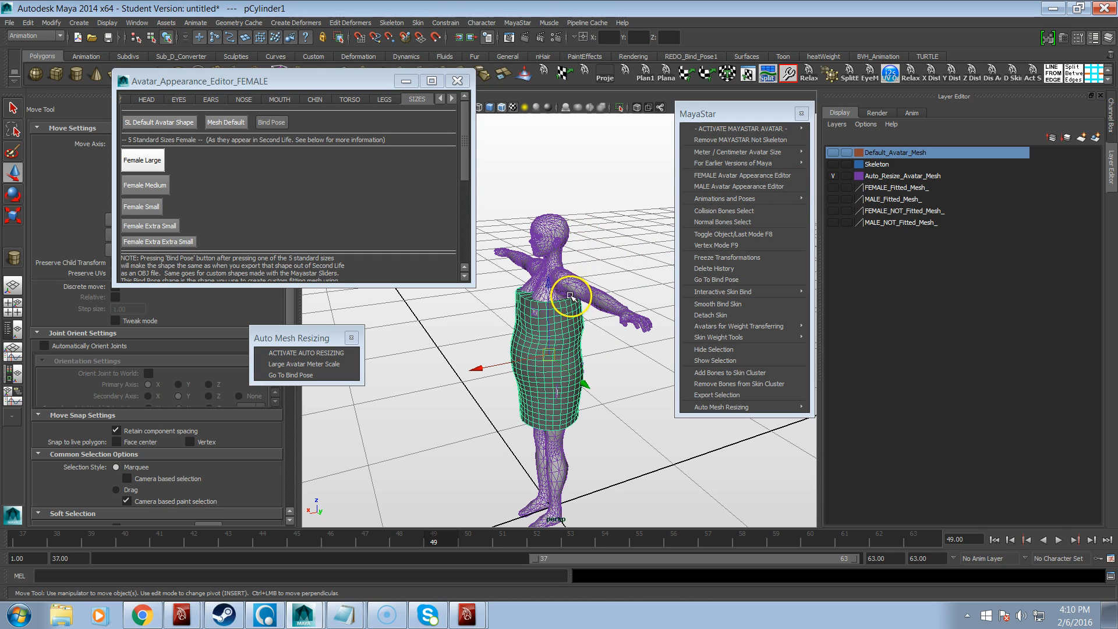
left_click(587, 291)
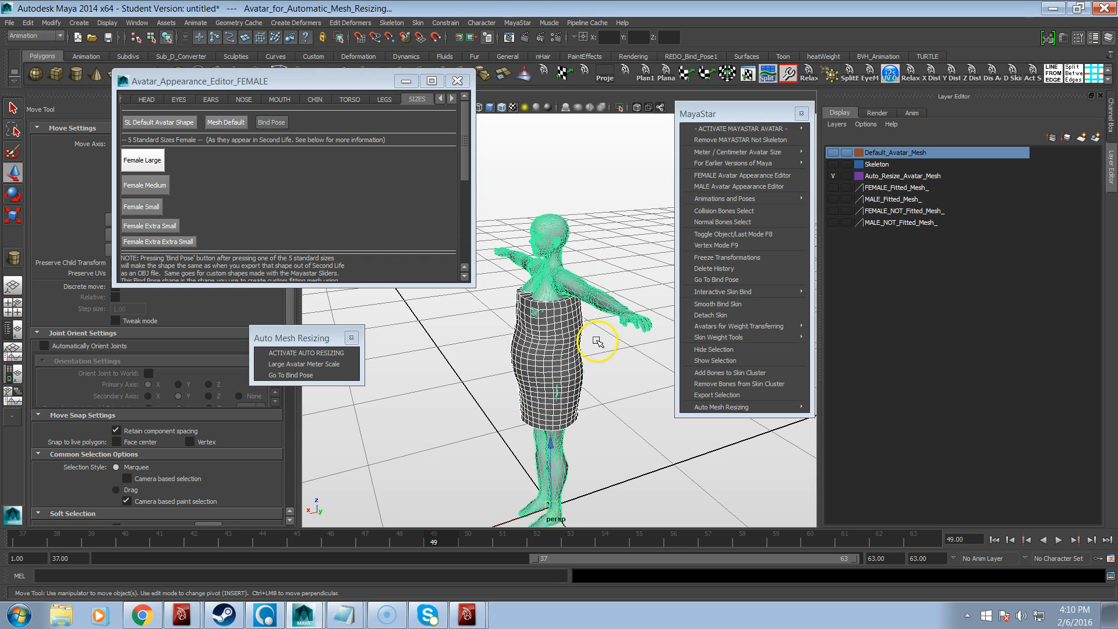
left_click(574, 276)
left_click(525, 351)
left_click_drag(547, 389, 534, 342, "alt")
key("ctrl+d")
left_click(530, 354)
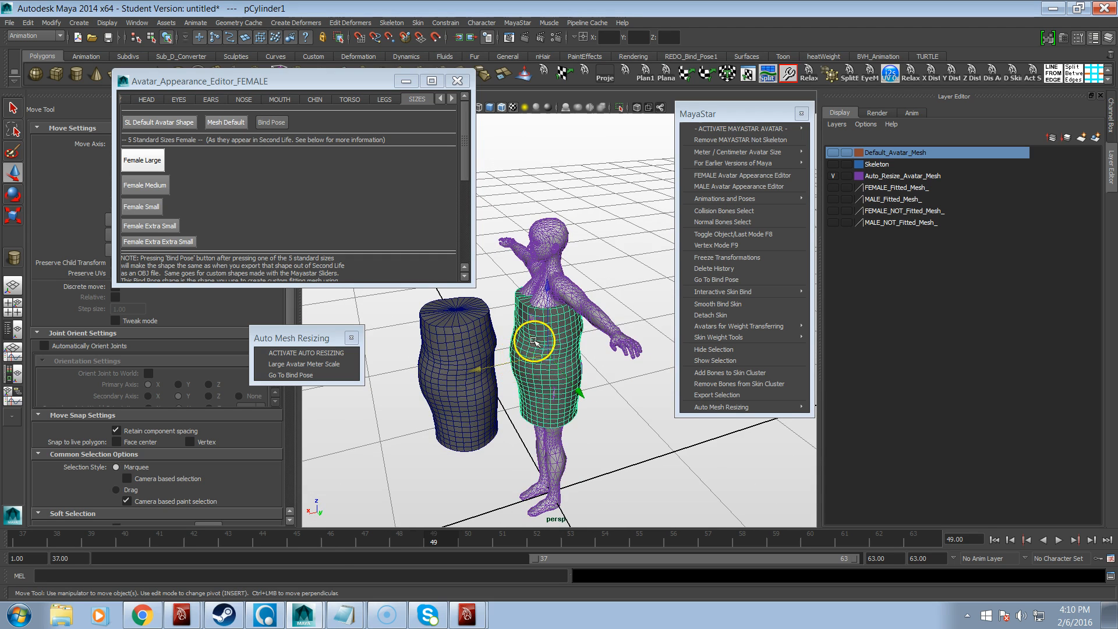
Step: Rename the duplicated garment Large and move it beside the avatar, to about -0.51 on Y
left_click(1111, 115)
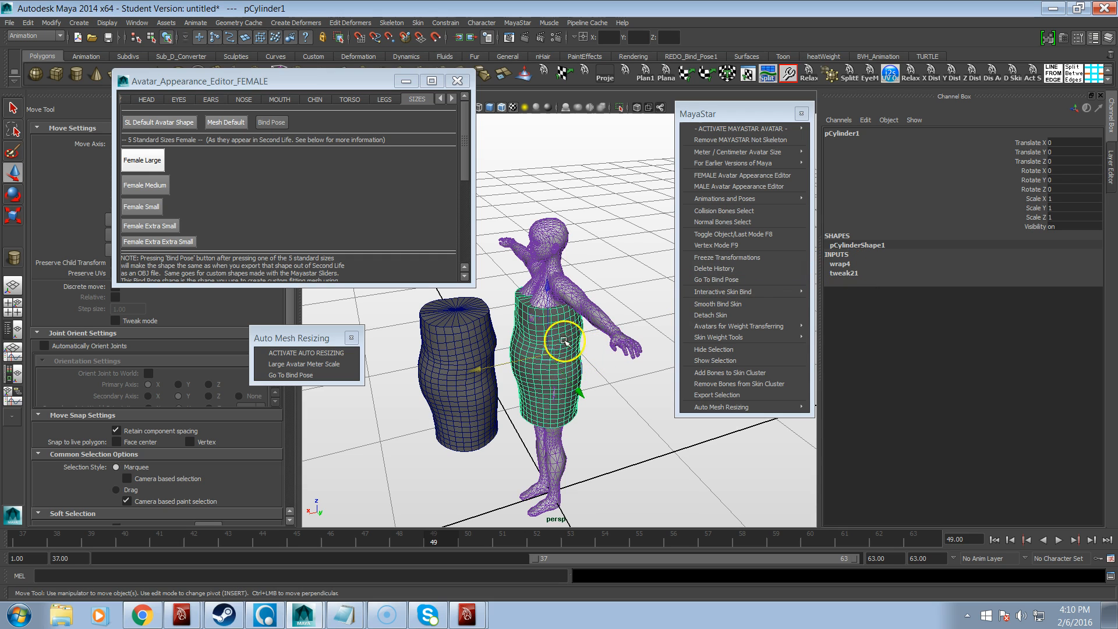
left_click_drag(531, 337, 582, 320, "alt")
left_click(516, 339)
left_click_drag(598, 392, 634, 402, "alt")
left_click(842, 135)
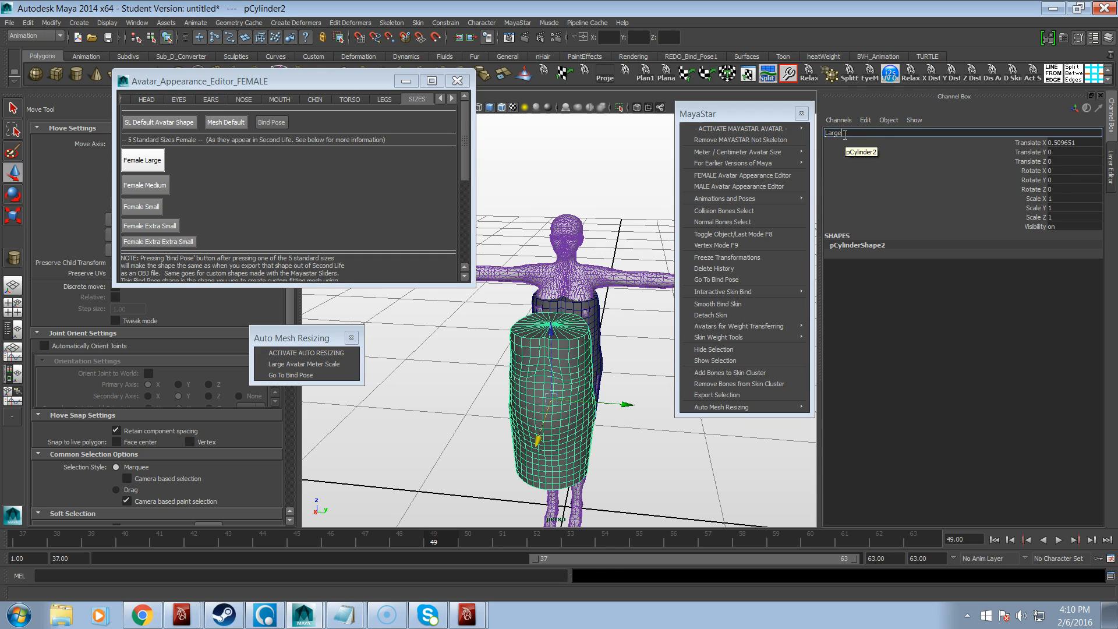
key("Return")
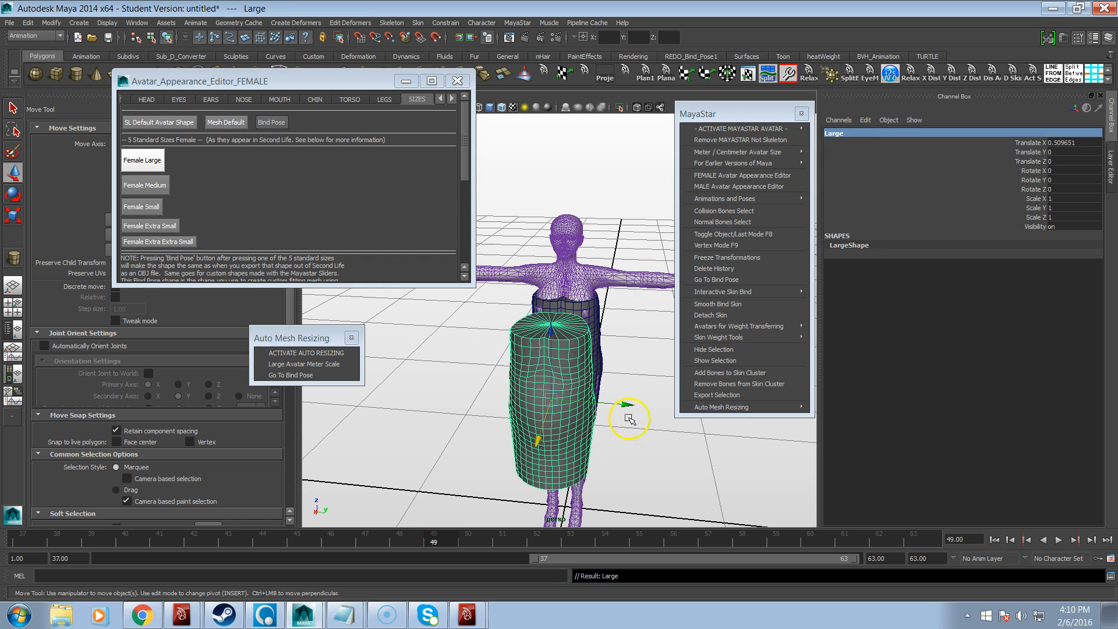
left_click_drag(627, 404, 521, 401)
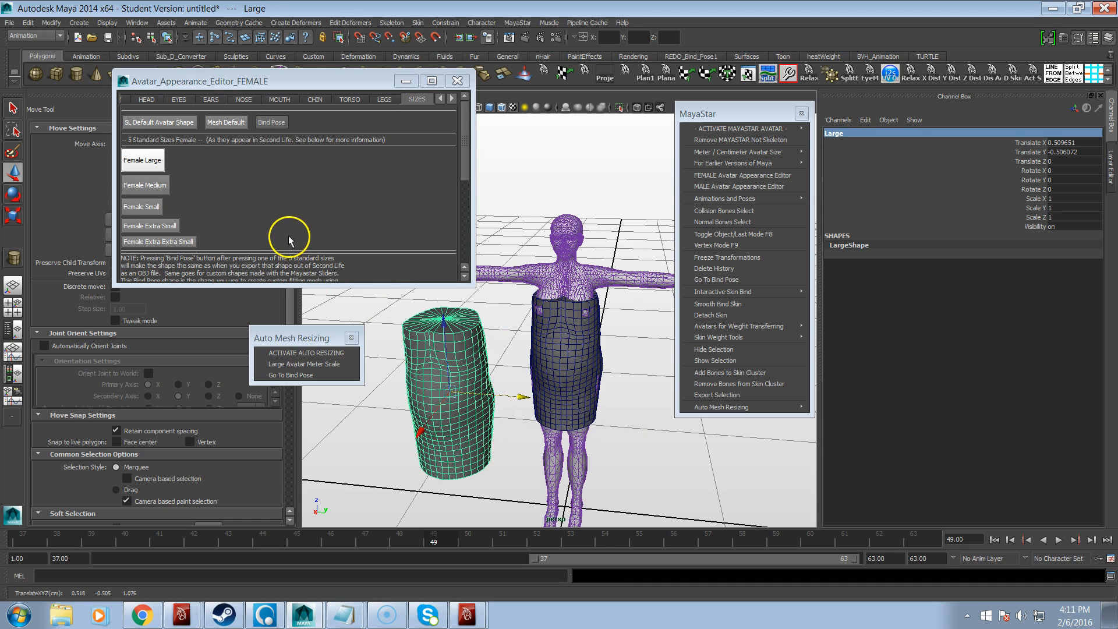
Step: Apply the Female Medium standard size and pull a duplicate of the resized garment about 0.53 units along X
left_click(142, 186)
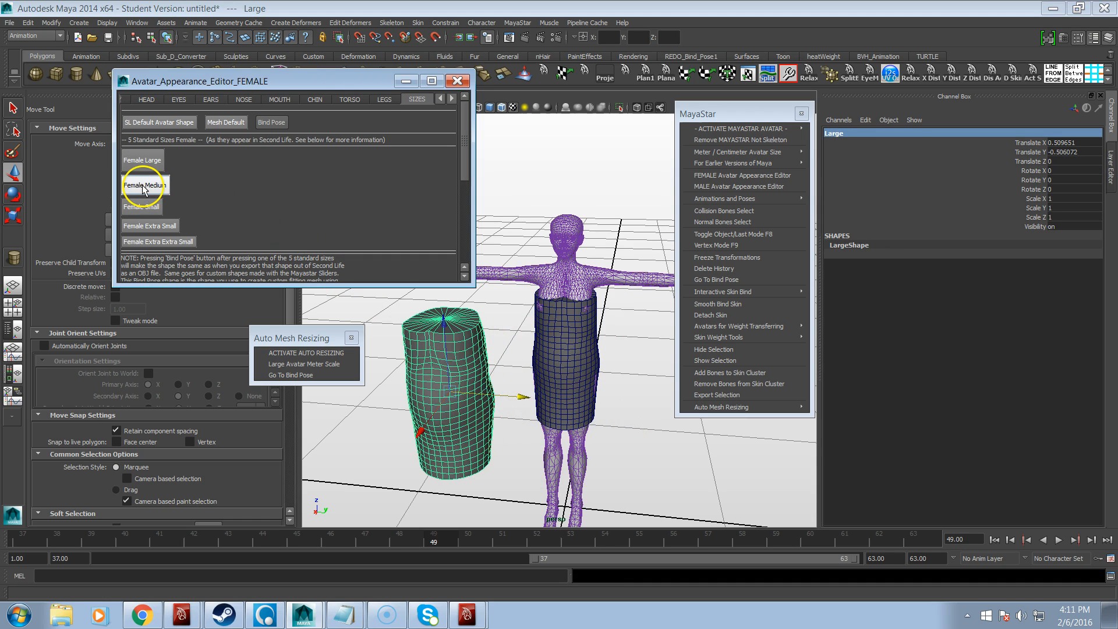
left_click(562, 421)
left_click_drag(562, 420, 518, 433, "alt")
key("ctrl+d")
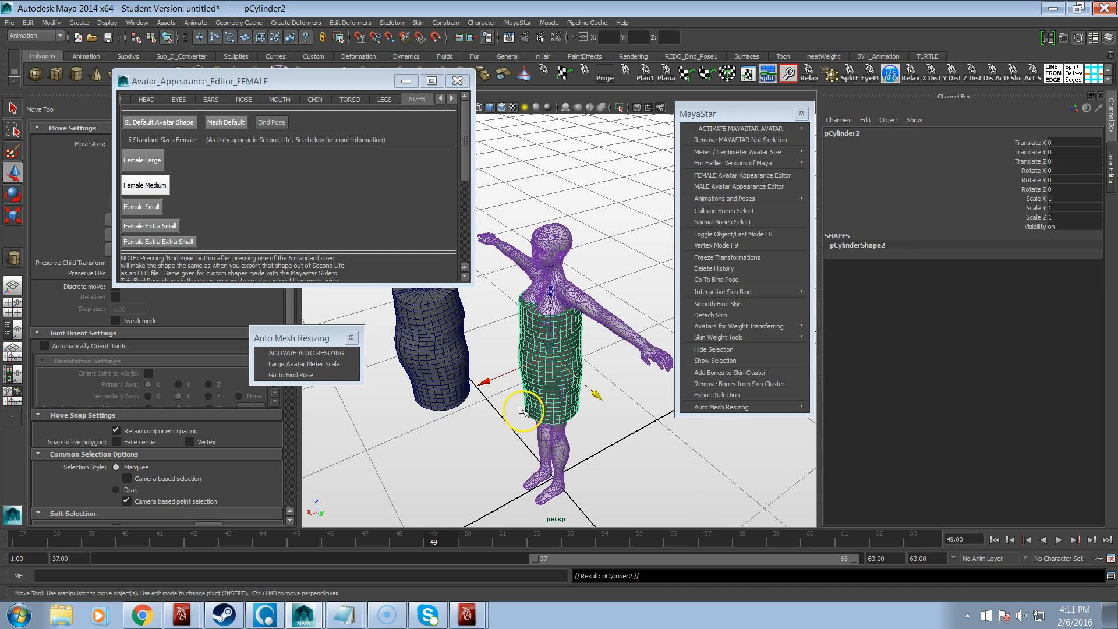
left_click_drag(485, 381, 393, 422)
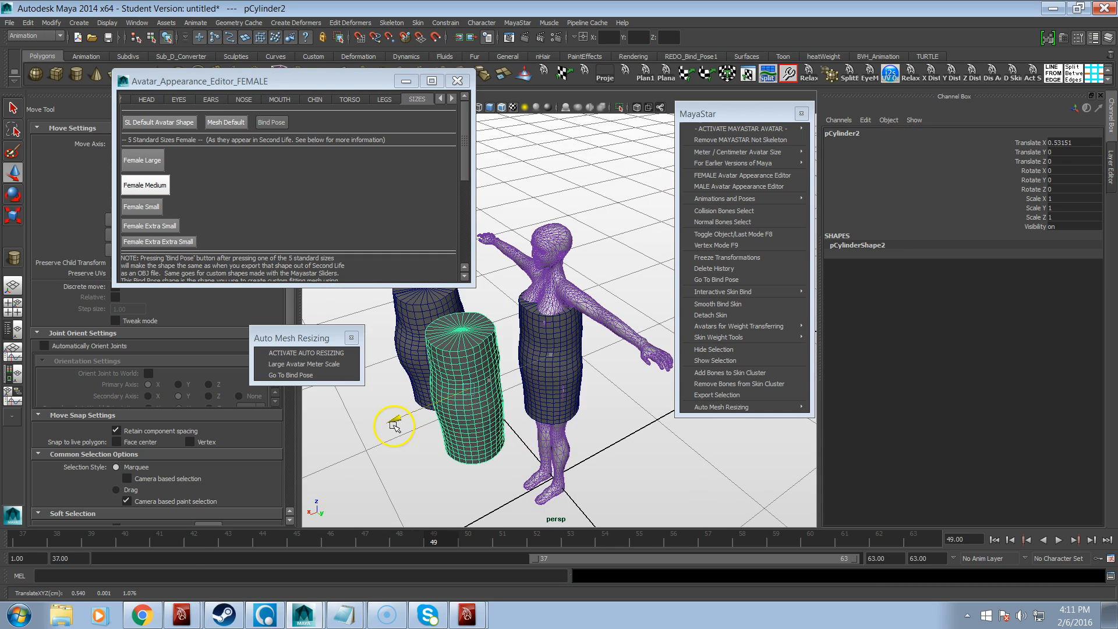
Step: Rename the new garment copy Medium and move it past the Large copy, to about -0.98 on Y
left_click(840, 134)
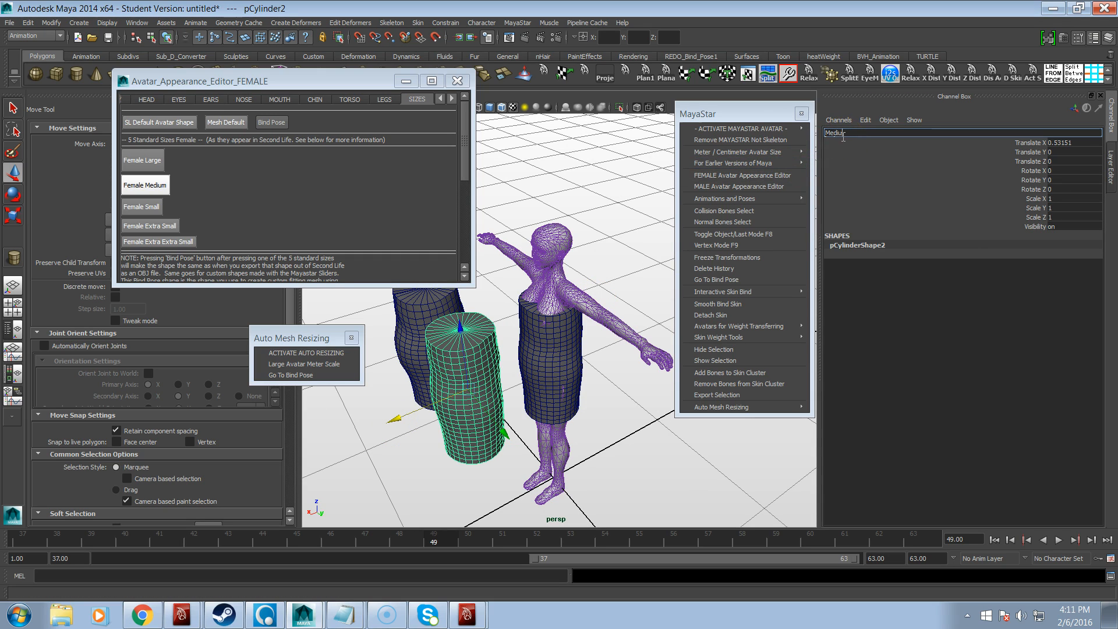
key("Return")
left_click_drag(554, 303, 414, 375, "alt")
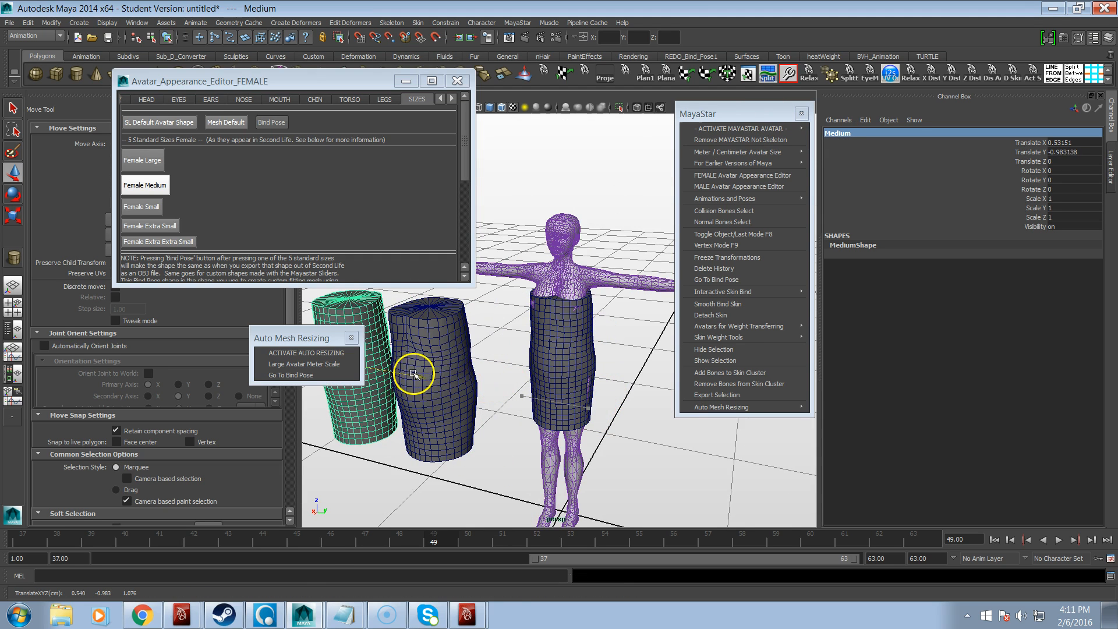
Step: Apply the Female Small standard size and pull a duplicate of the wrapped garment about 0.51 units along X
left_click(537, 336)
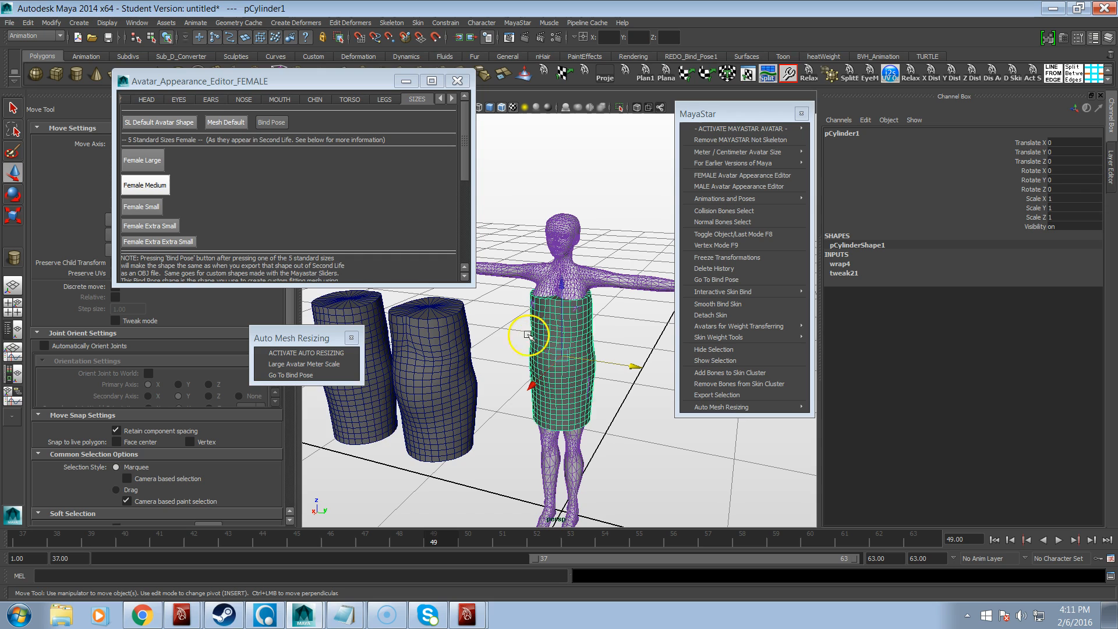
left_click(153, 207)
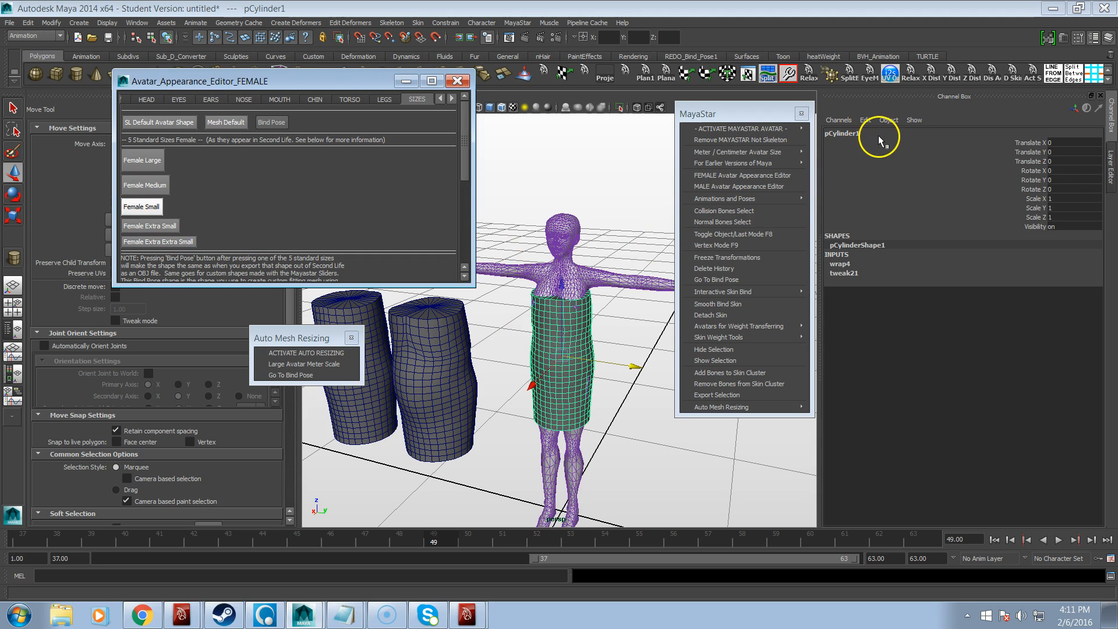
key("ctrl+d")
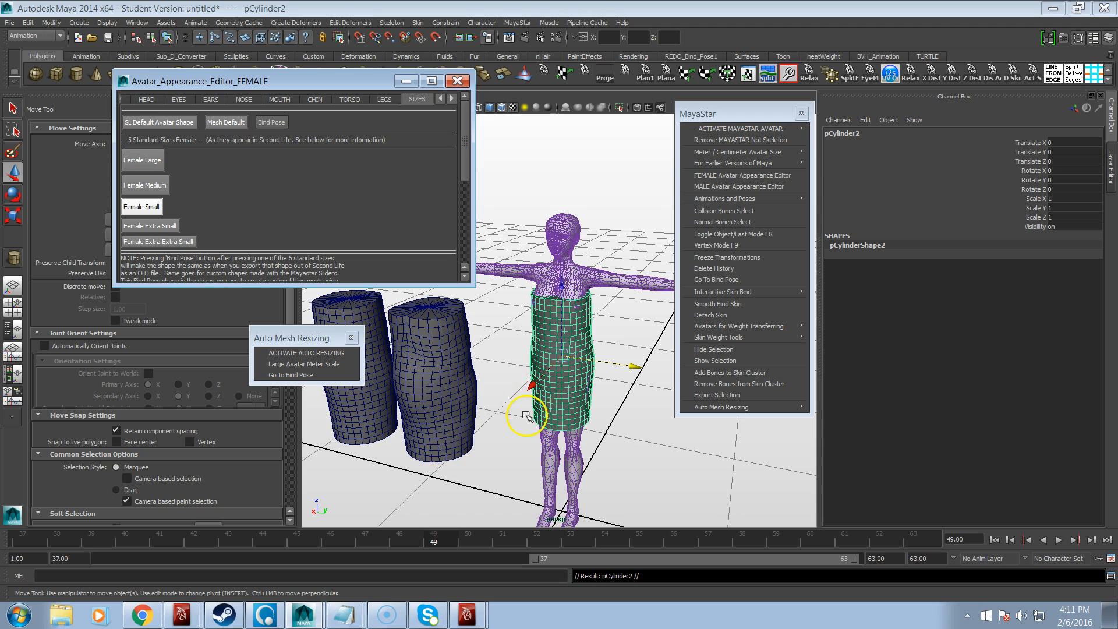
left_click_drag(532, 382, 487, 436)
Step: Rename the new garment copy Small and move it beyond the Medium copy, to about -1.66 on Y
mouse_move(786, 158)
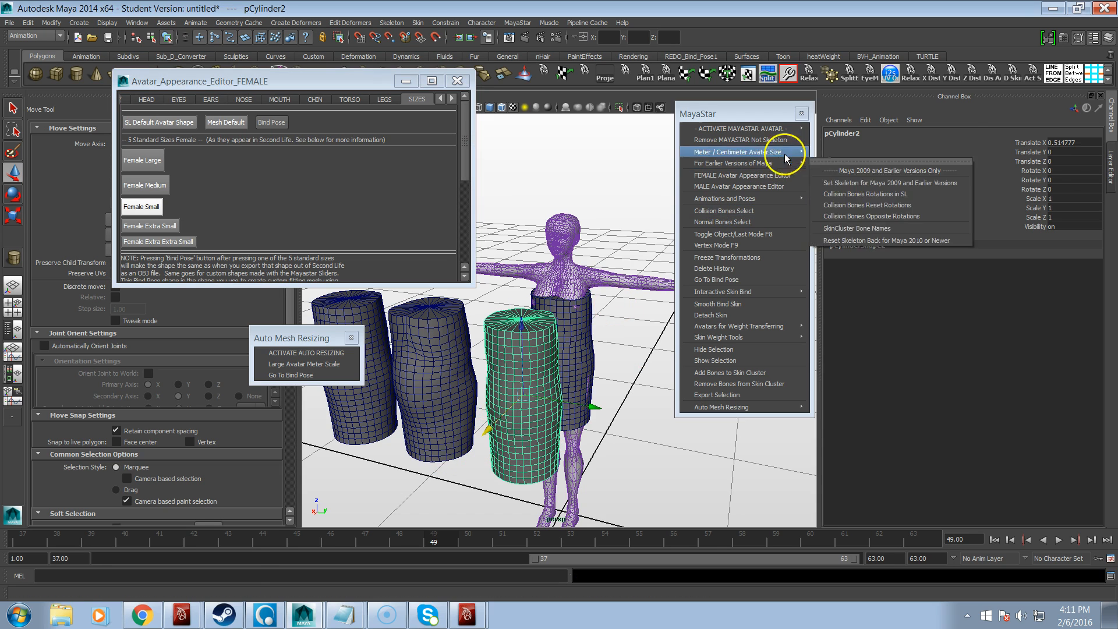
left_click(834, 134)
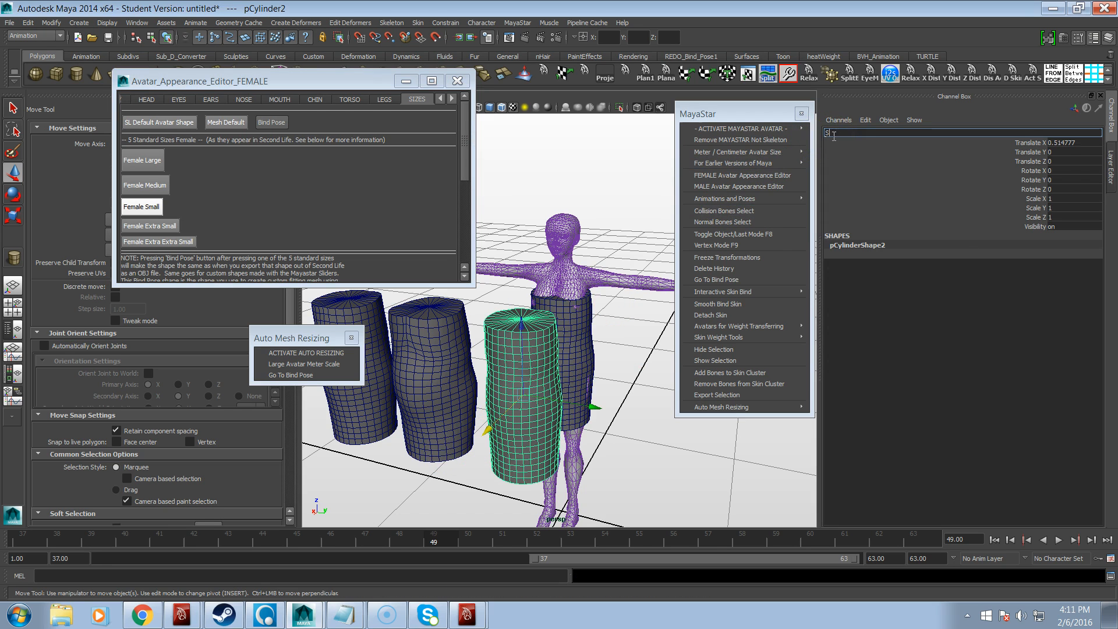
type("Small")
key("Return")
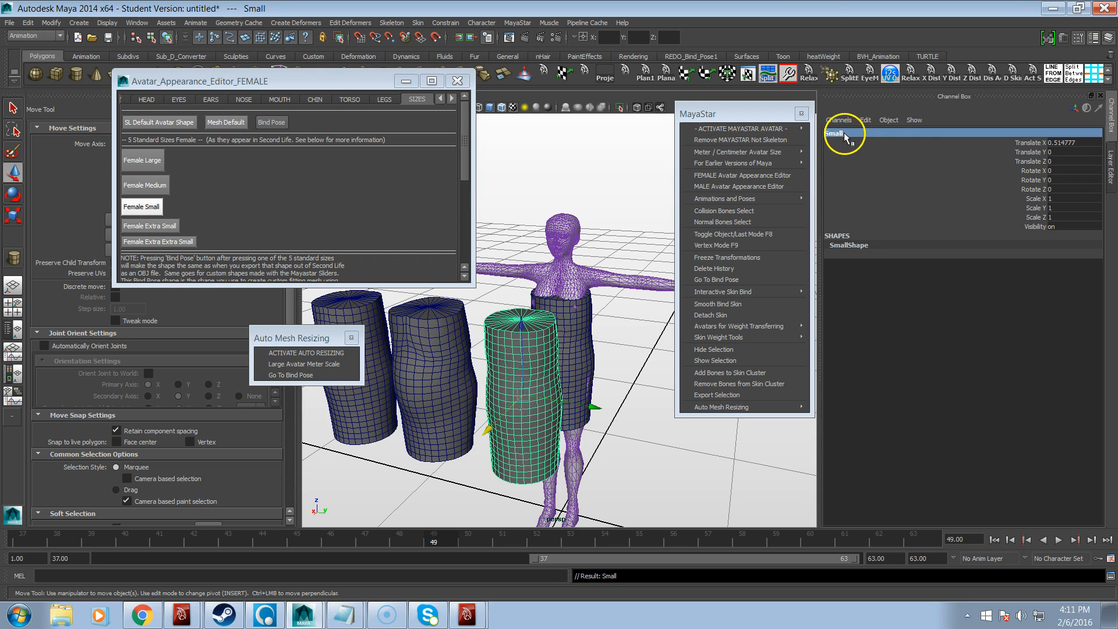
left_click_drag(595, 406, 312, 357)
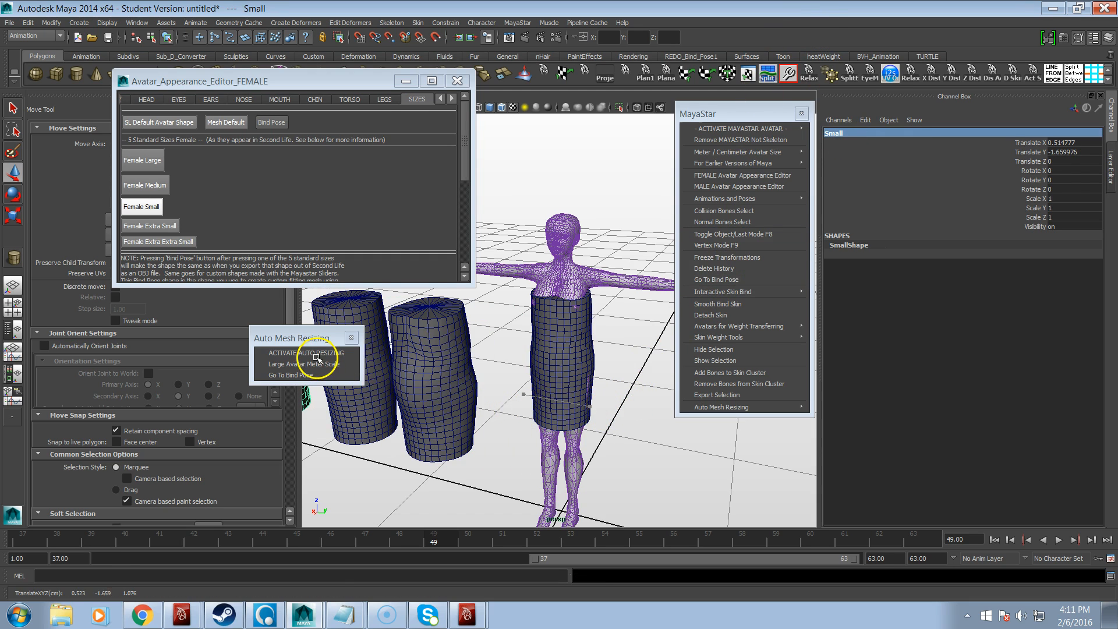
Step: Apply the Female Extra Small standard size and pull a duplicate of the wrapped garment about 0.53 units along X
left_click(160, 226)
left_click_drag(544, 367, 458, 369, "alt")
left_click(541, 383)
key("ctrl+d")
Step: Rename the new garment copy Extra_Small and move it to the end of the row, at about -2.08 on Y
left_click(844, 136)
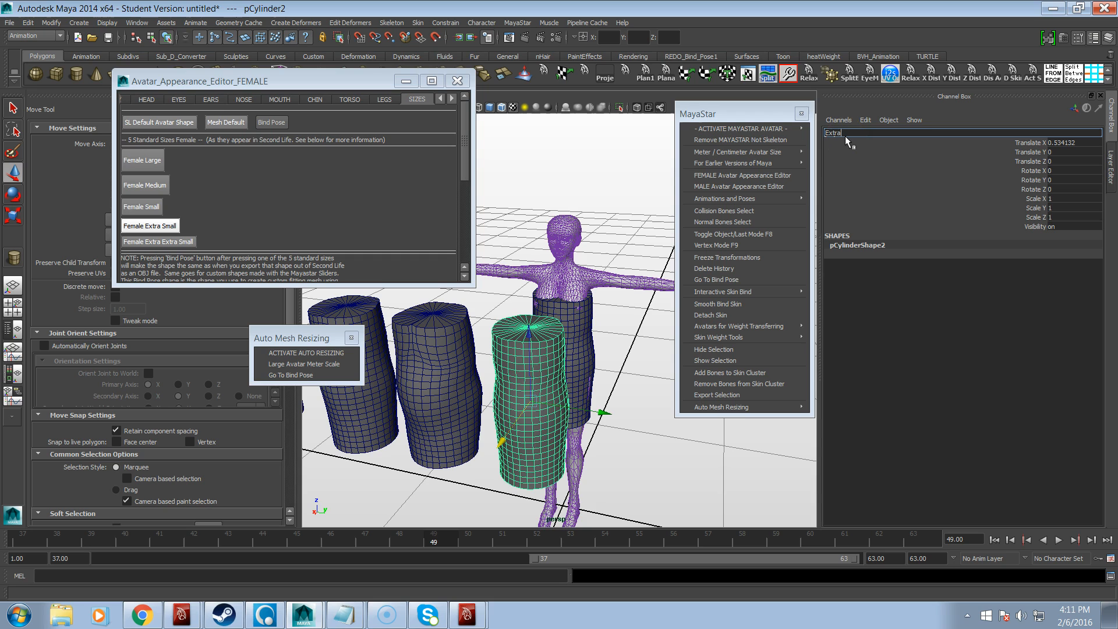
type("Extra Small")
key("Return")
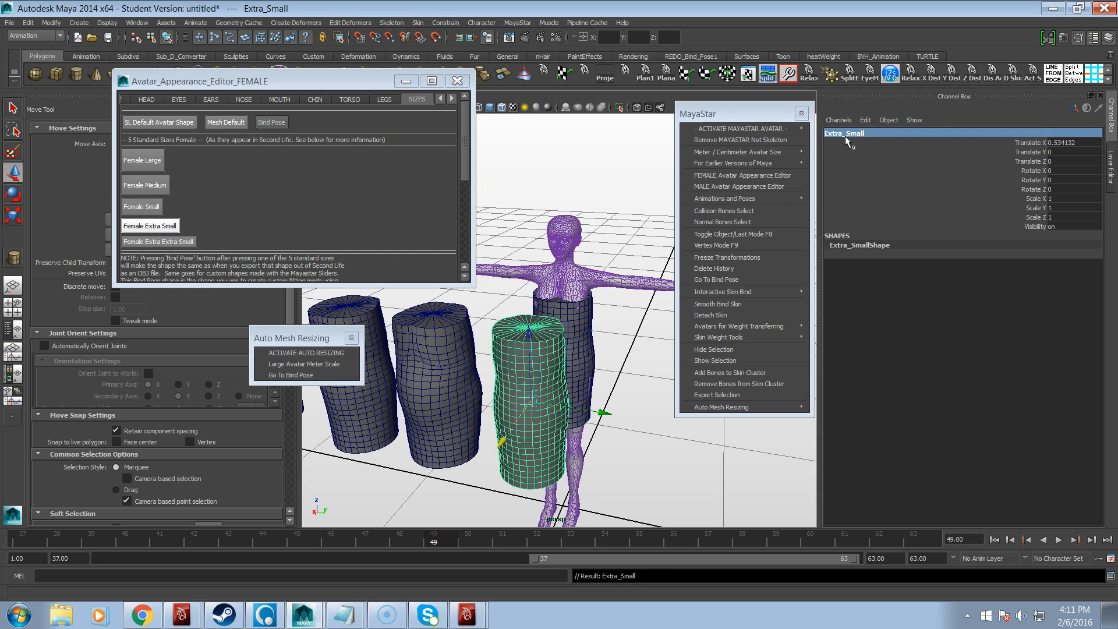
left_click_drag(604, 415, 475, 364)
right_click_drag(475, 364, 382, 326, "alt")
left_click_drag(564, 365, 434, 352, "alt")
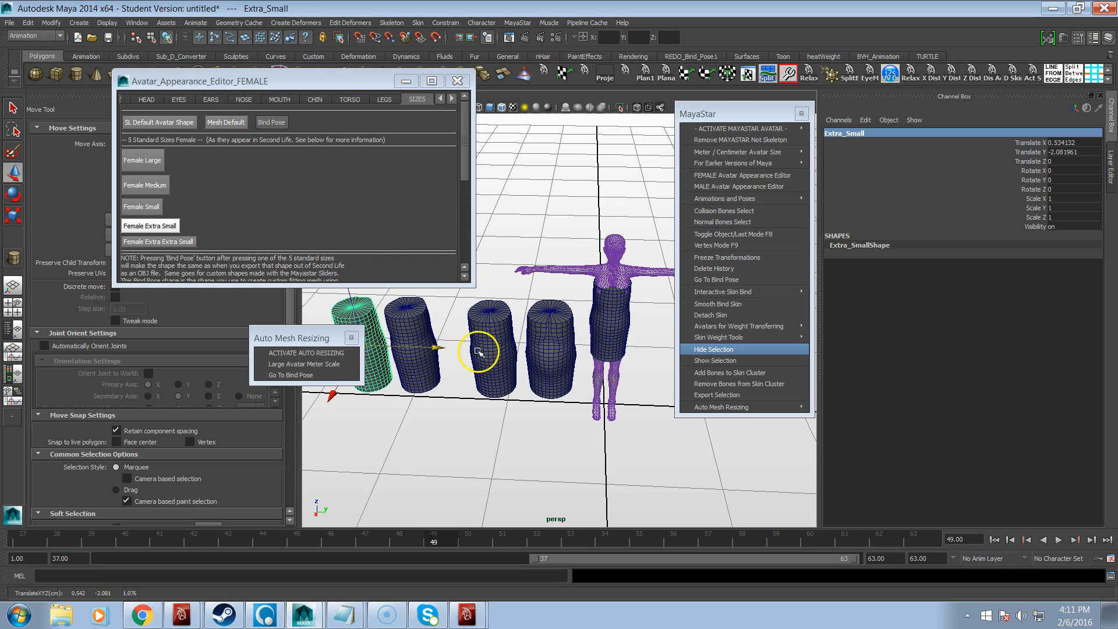
Step: Apply the Female Extra Extra Small standard size and pull a duplicate of the wrapped garment about 0.44 units along X
left_click(615, 337)
left_click_drag(665, 348, 597, 342, "alt")
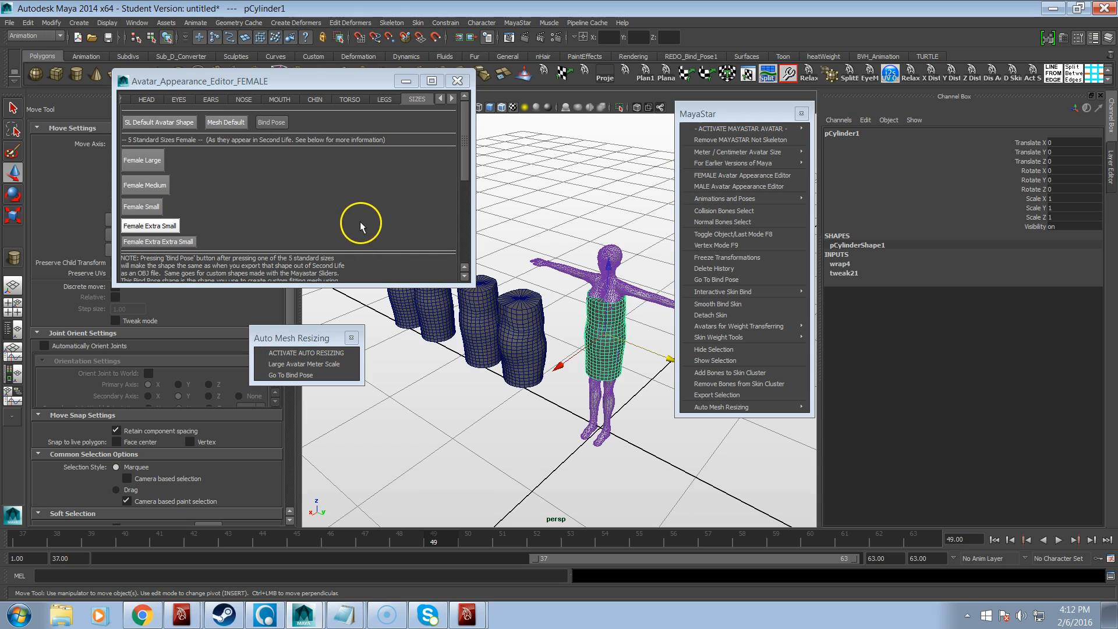
left_click(144, 241)
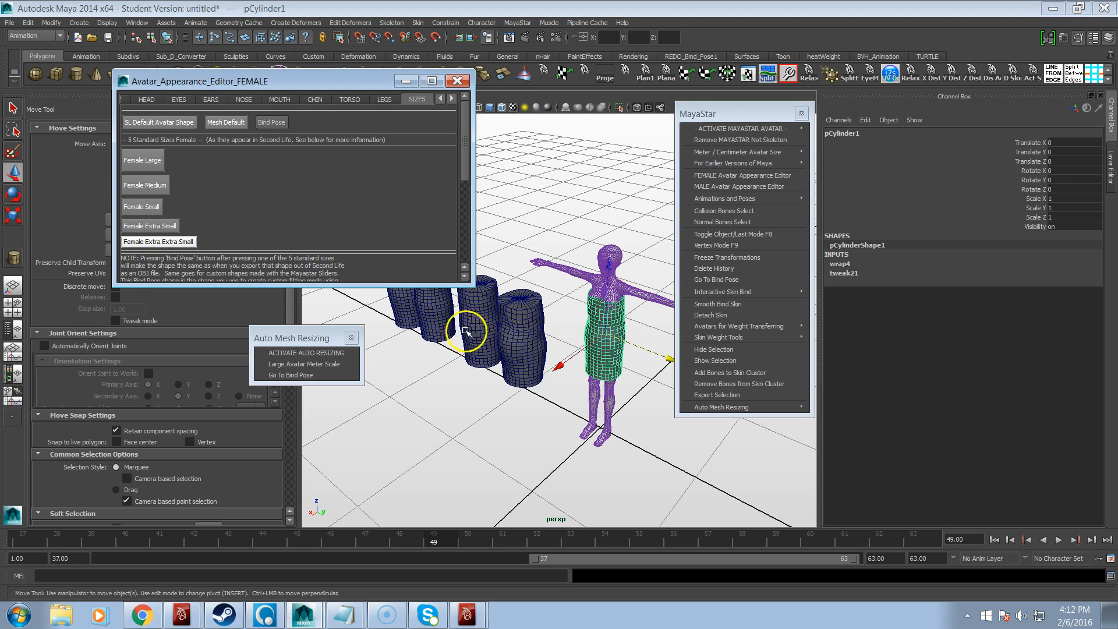
key("ctrl+d")
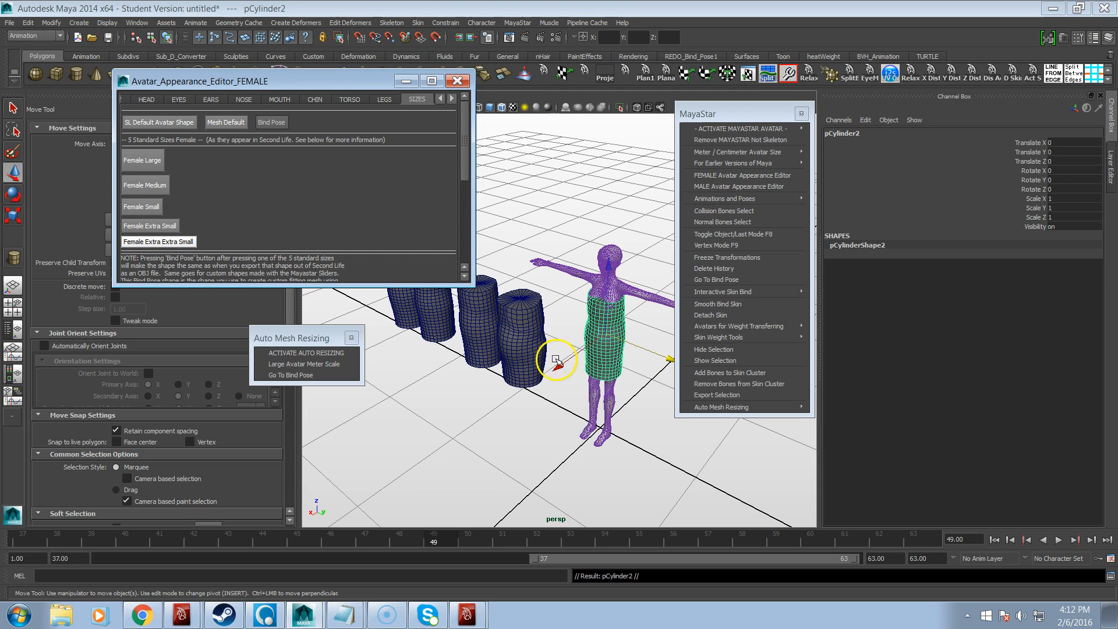
left_click_drag(558, 366, 522, 393)
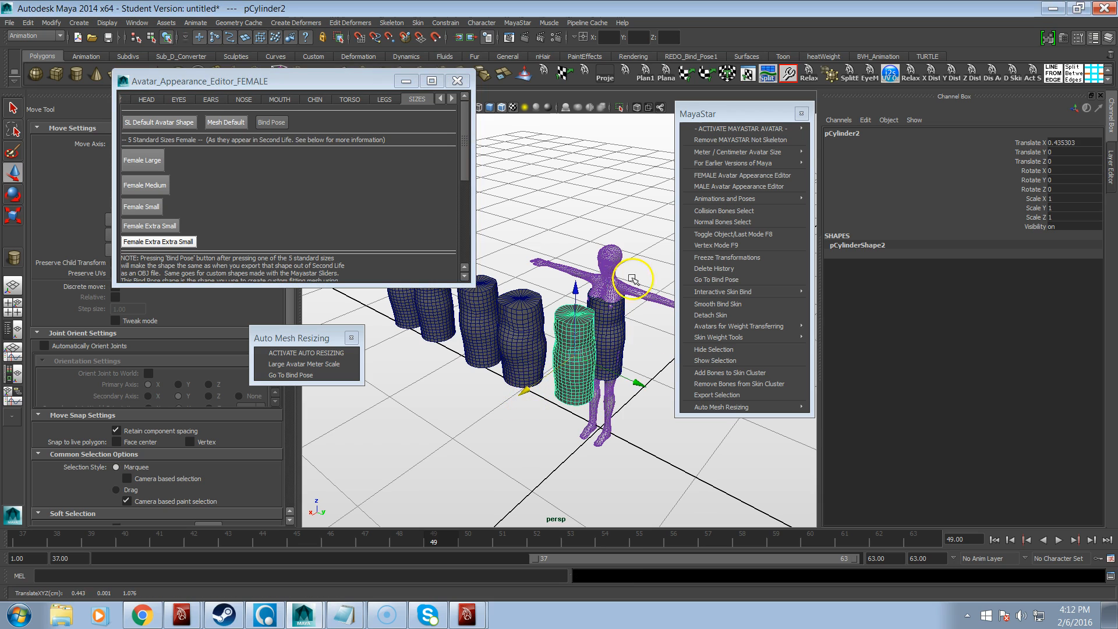
Step: Rename the new garment copy Extra_Extra_Small and move it to the end of the row, at about -2.61 on Y
left_click(861, 136)
type("Ext")
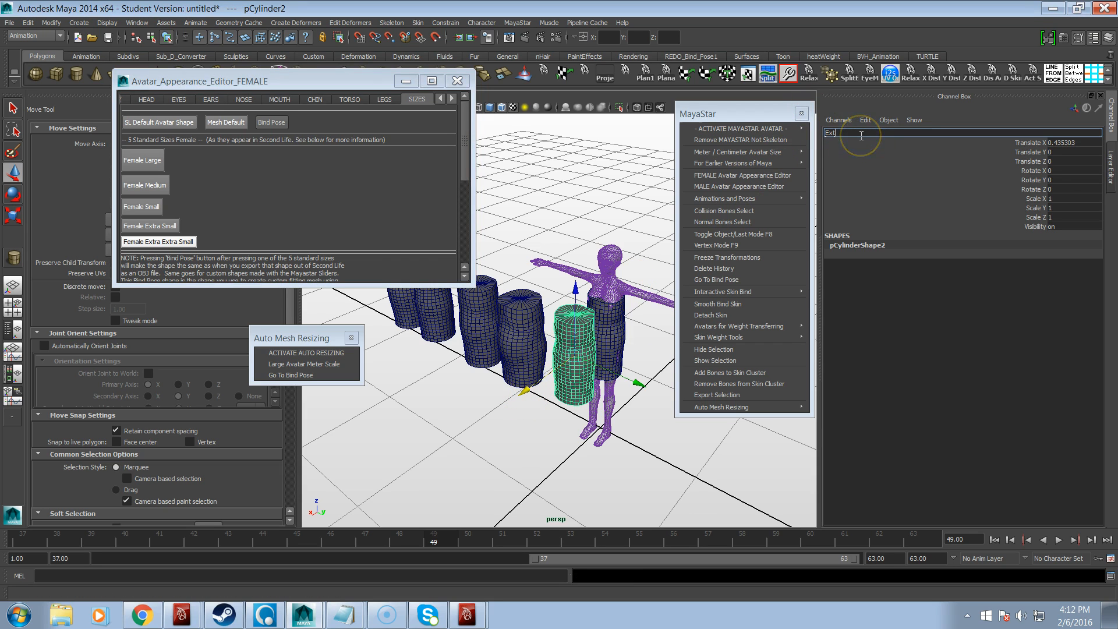
type("ra Extra Small")
key("Return")
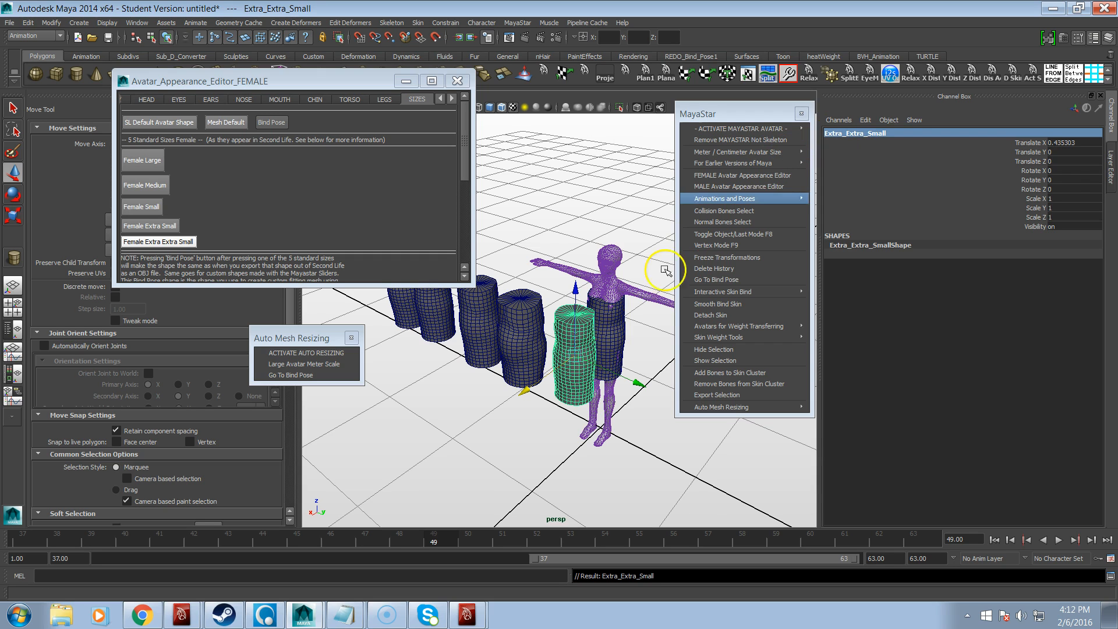
left_click_drag(635, 383, 454, 322)
Step: Try moving a single vertex near the upper front edge of the wrapped garment, and undo the move
right_click_drag(564, 452, 745, 353, "alt")
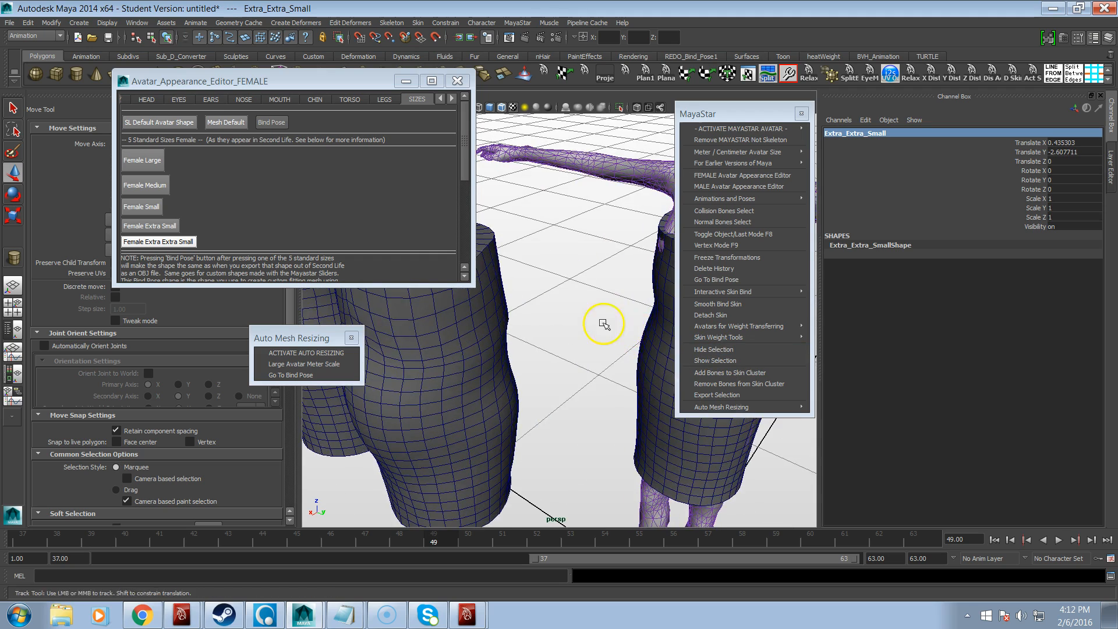
middle_click_drag(605, 324, 495, 368, "alt")
left_click(610, 346)
scroll(624, 343, "up", 2)
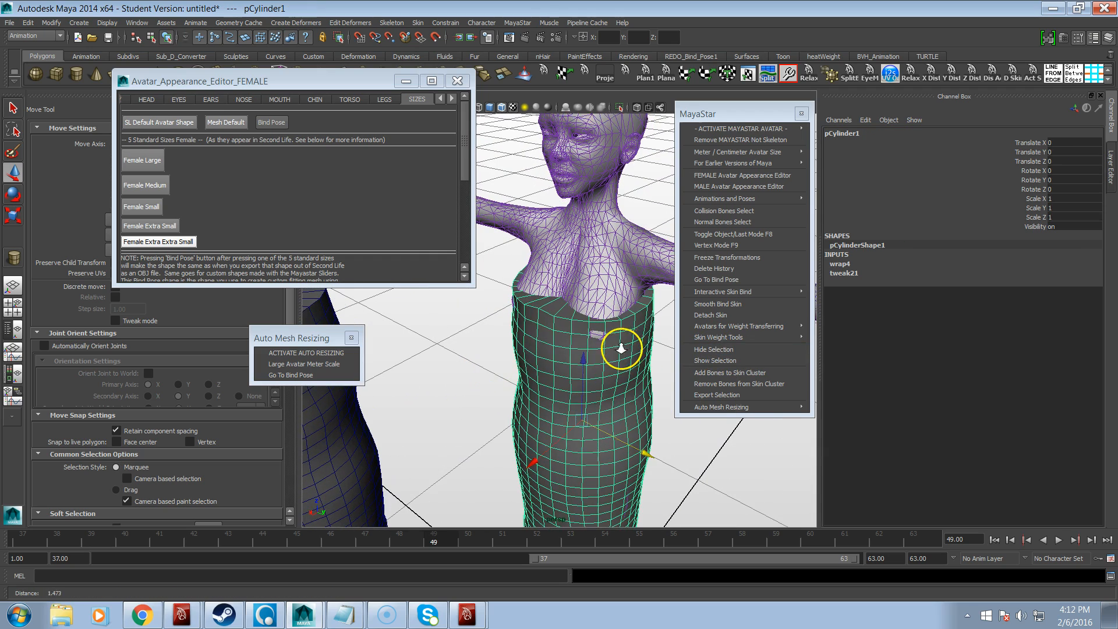
right_click_drag(625, 347, 591, 337)
left_click(607, 337)
left_click_drag(600, 359, 645, 389, "alt")
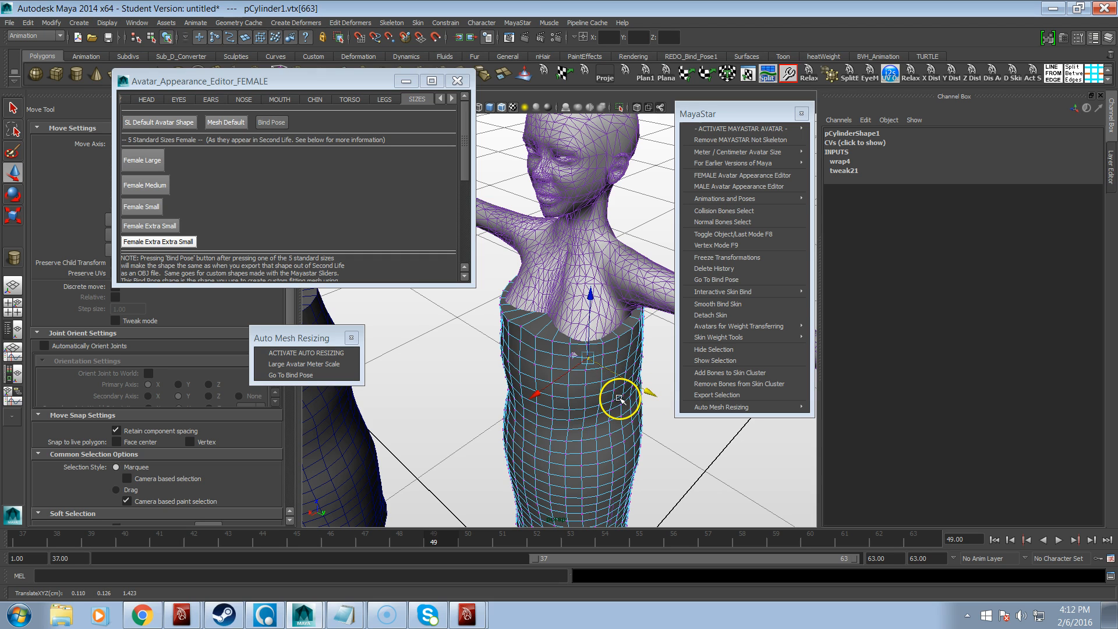
left_click_drag(589, 392, 605, 382, "alt")
key("ctrl+z")
Step: Examine the row of garment copies from several angles, selecting the Medium, Extra_Small, Extra_Extra_Small and Large copies in turn
right_click_drag(606, 377, 431, 356, "alt")
left_click_drag(552, 378, 612, 369, "alt")
right_click_drag(611, 369, 444, 389, "alt")
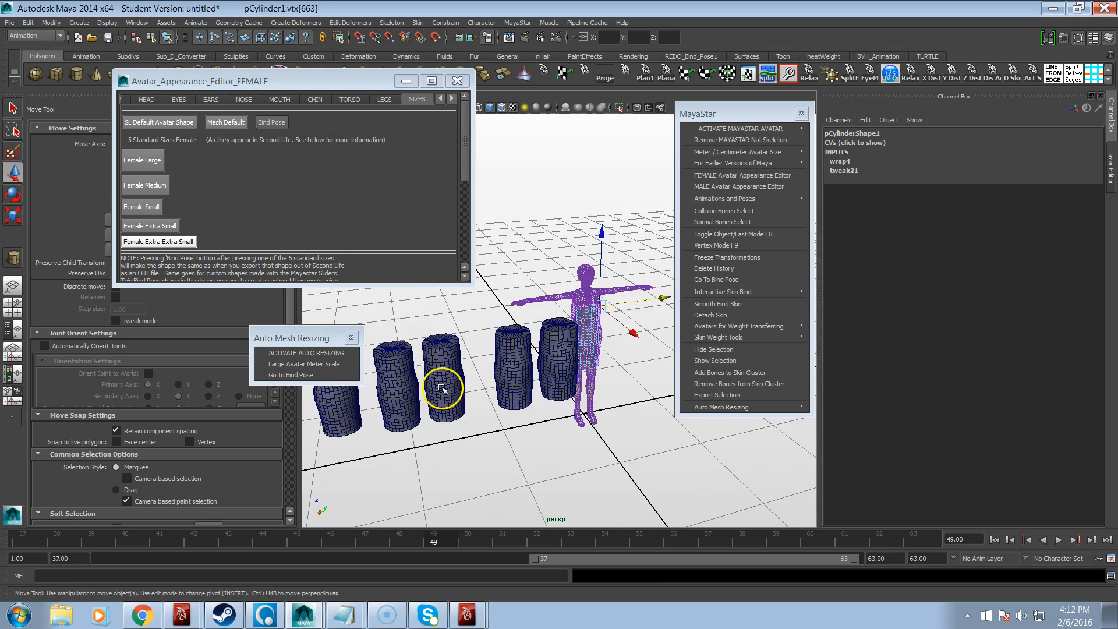
left_click_drag(444, 389, 487, 369, "alt")
left_click_drag(506, 325, 457, 349, "alt")
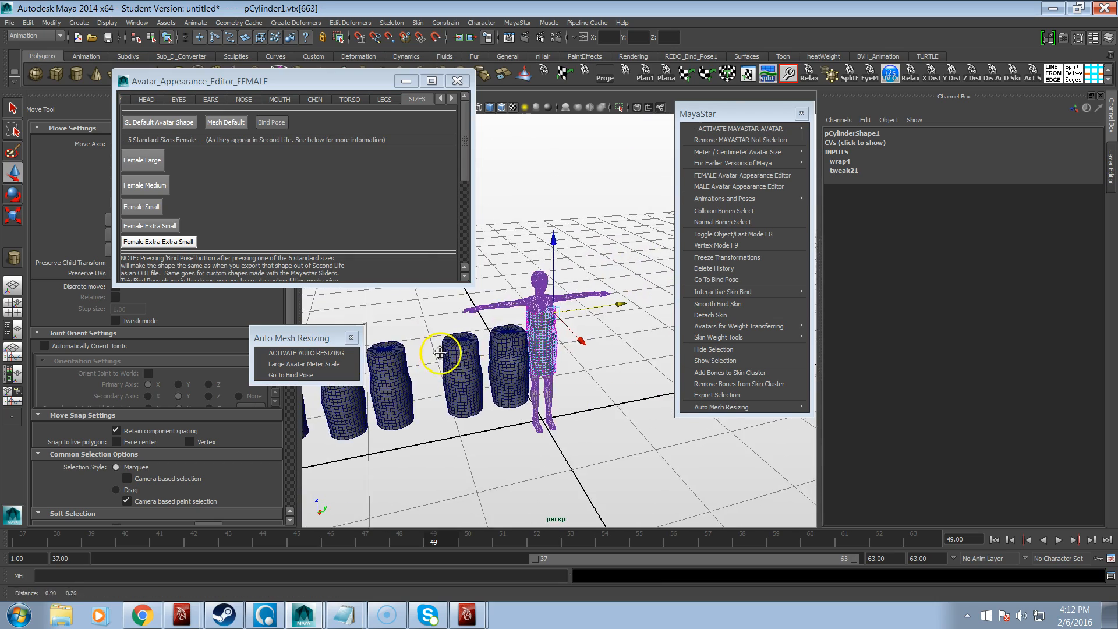
left_click_drag(577, 342, 486, 339, "alt")
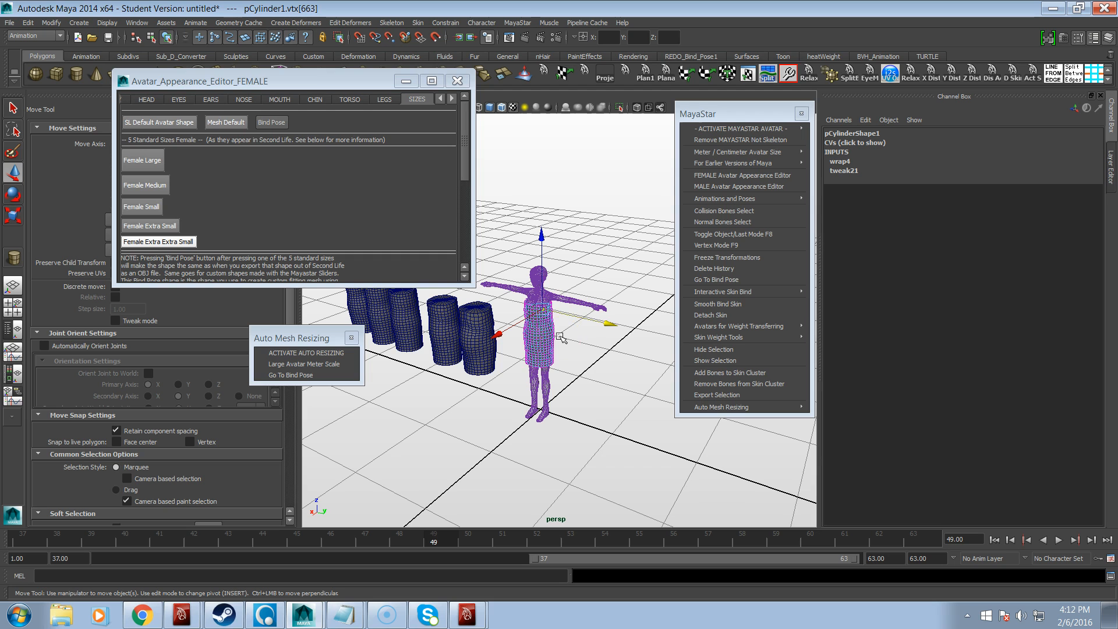
left_click_drag(448, 379, 575, 361, "alt")
left_click(544, 369)
left_click(499, 375)
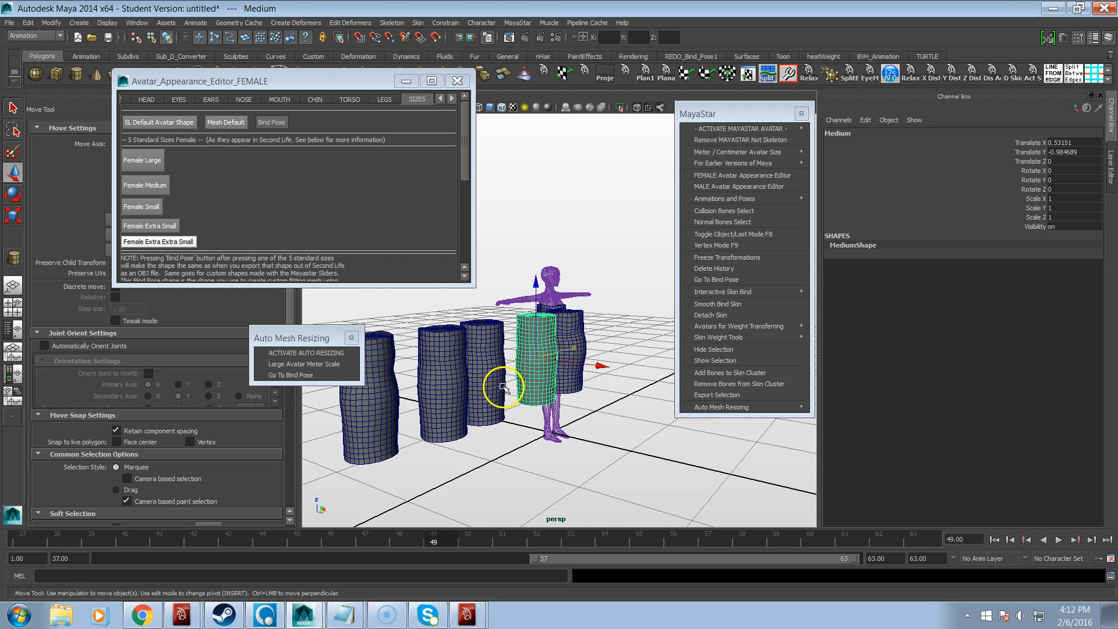
left_click(462, 399)
left_click(459, 409)
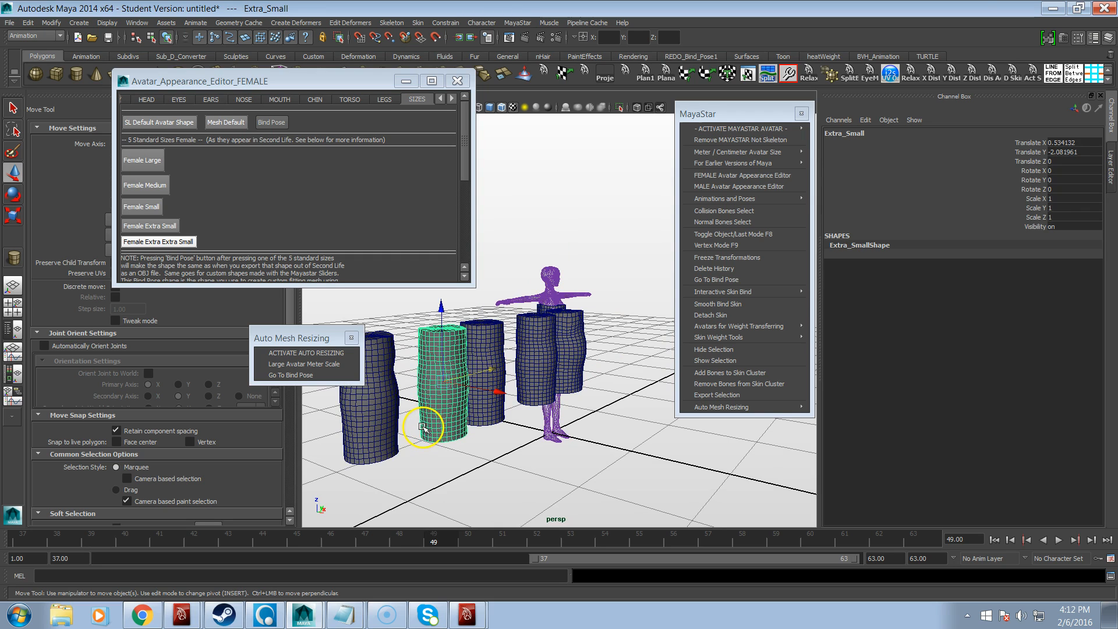
left_click(378, 436)
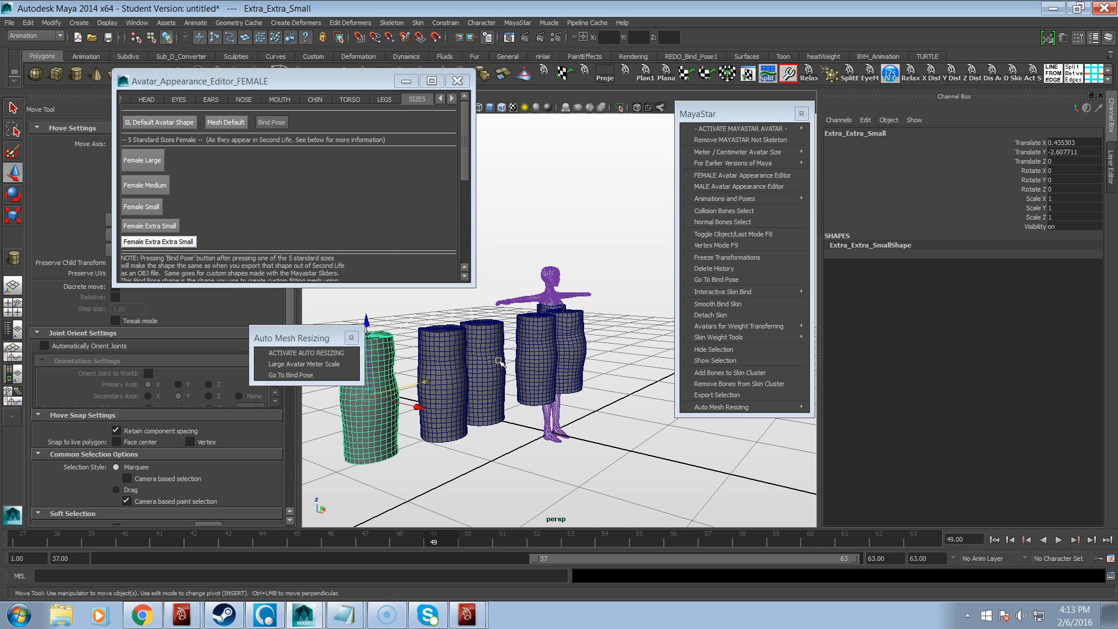
left_click(585, 356)
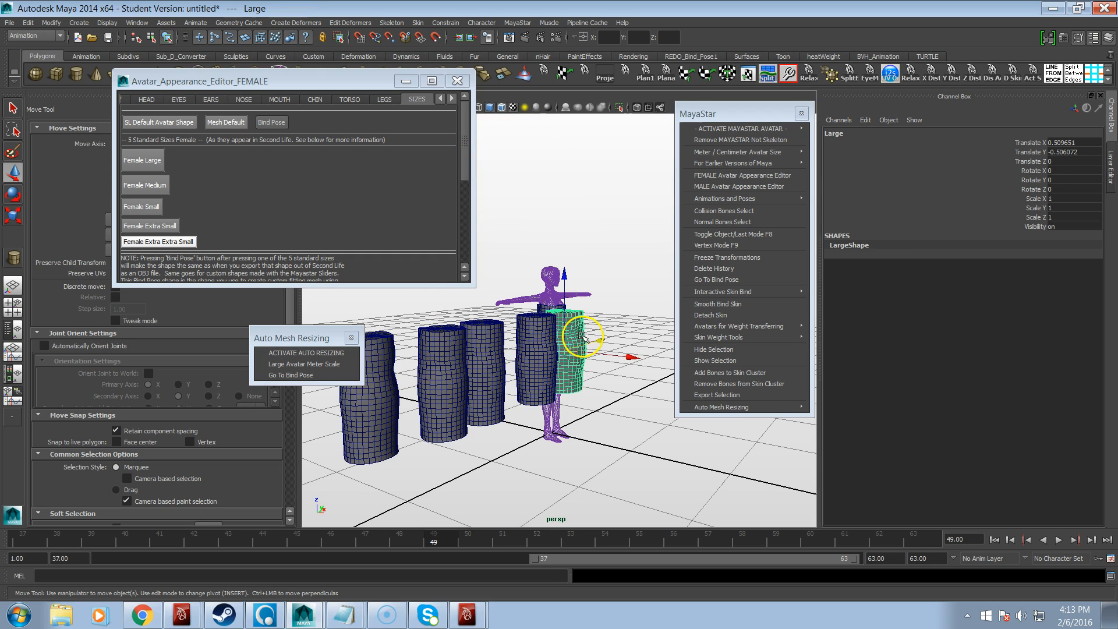
left_click_drag(576, 359, 475, 371, "alt")
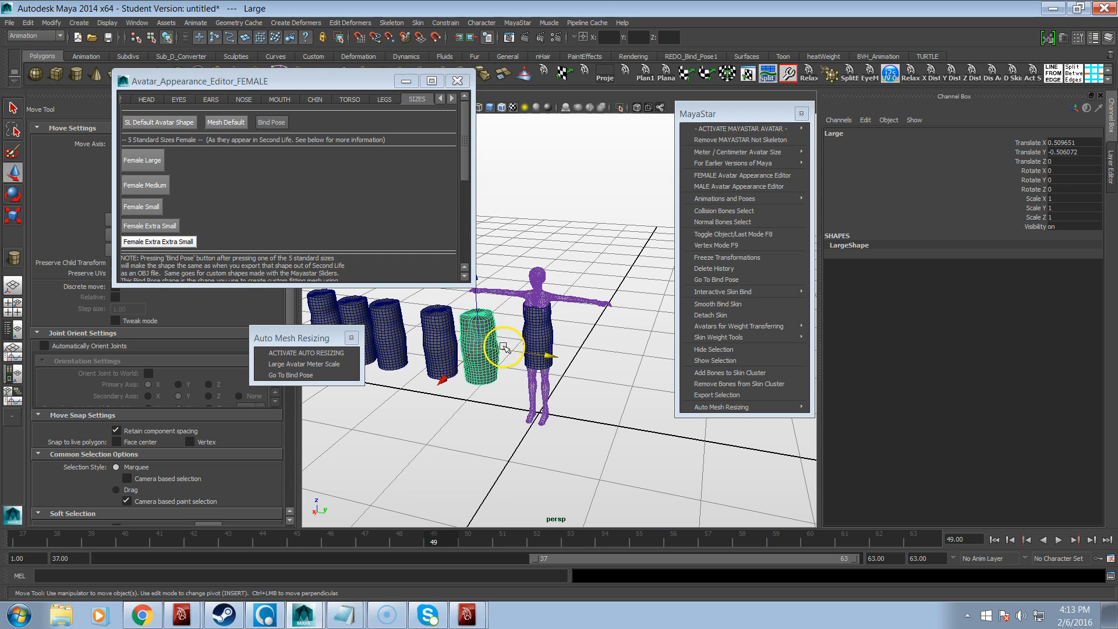
Step: Delete all five named garment copies, keeping only the wrapped garment on the avatar
left_click_drag(504, 358, 586, 358, "alt")
right_click_drag(571, 364, 434, 384, "alt")
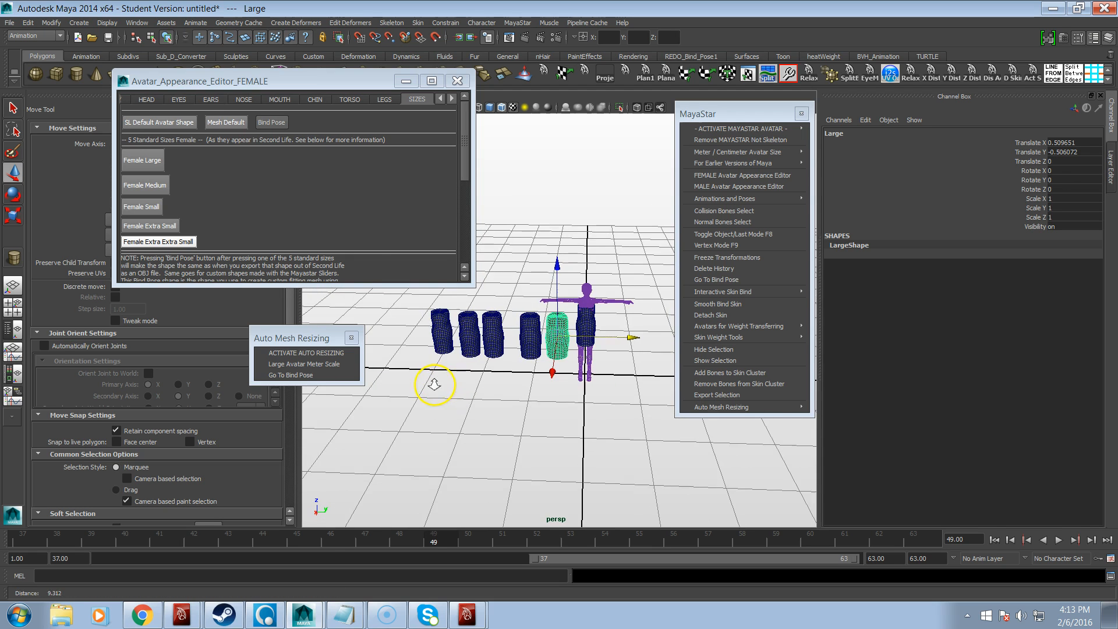
left_click_drag(437, 382, 430, 379, "alt")
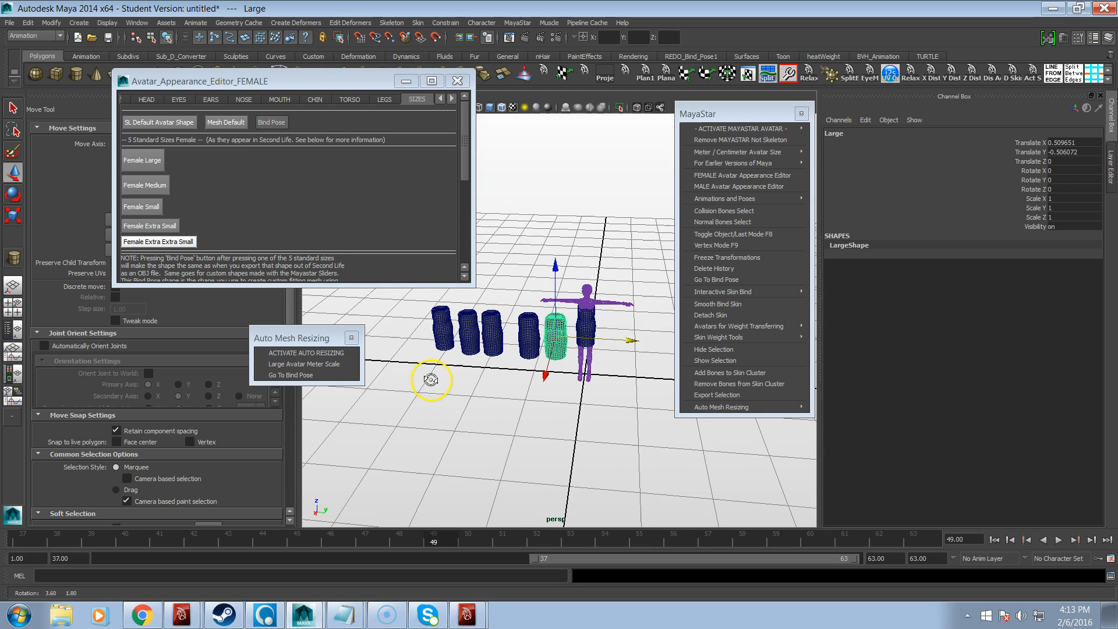
left_click(440, 344)
left_click(469, 344, "shift")
left_click(495, 347, "shift")
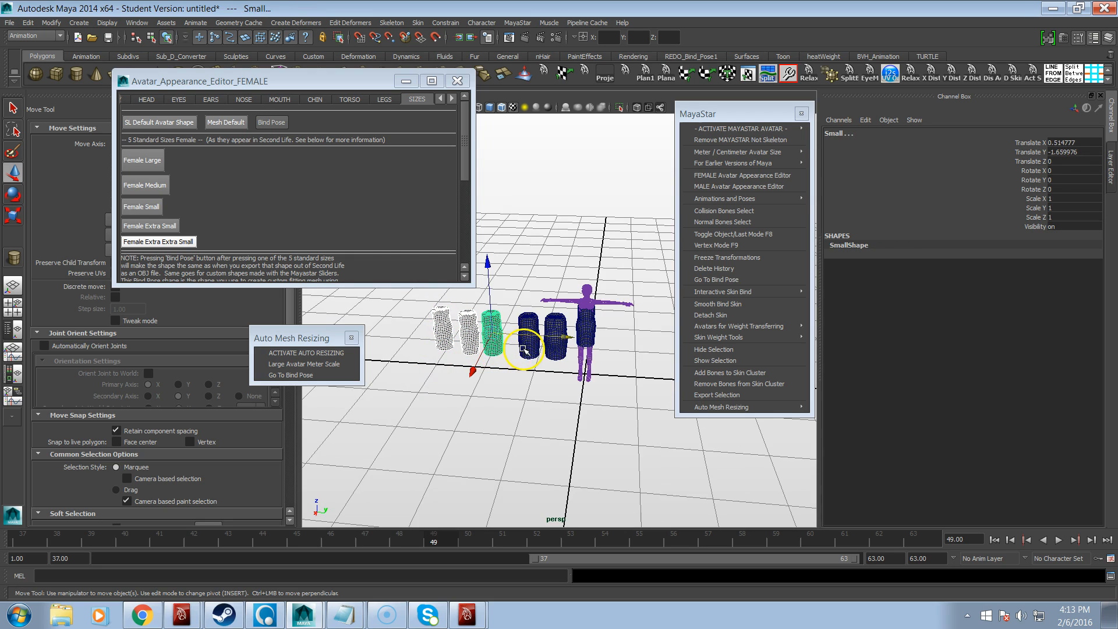
left_click(524, 348, "shift")
left_click(556, 354, "shift")
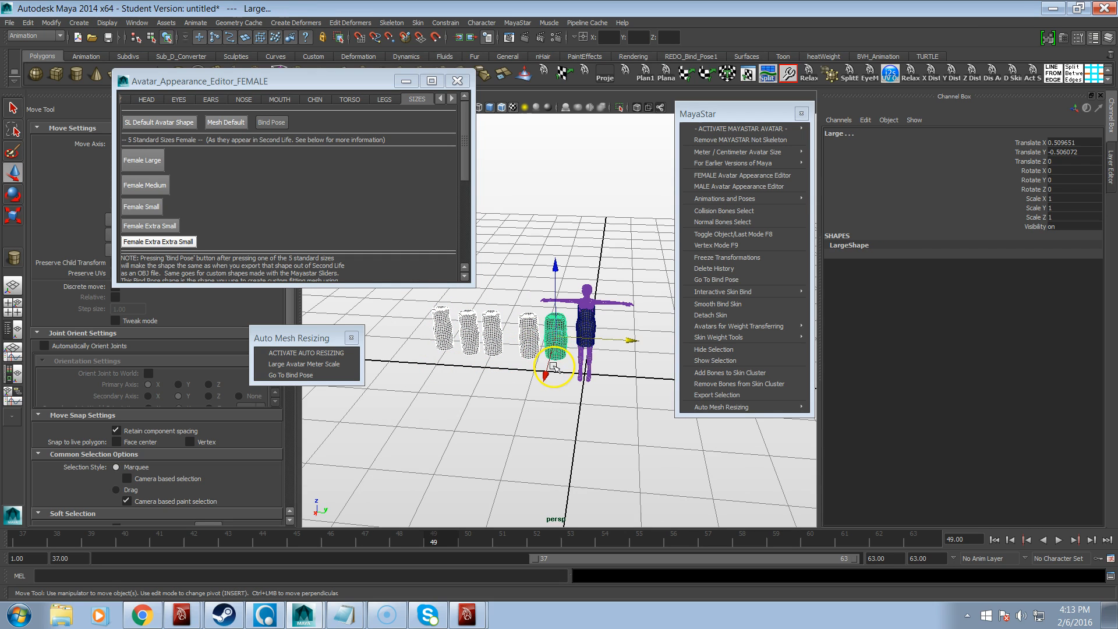
key("Delete")
Step: With the wrapped garment selected, apply the Female Large standard size and put the avatar in its Bind Pose shape
left_click(582, 337)
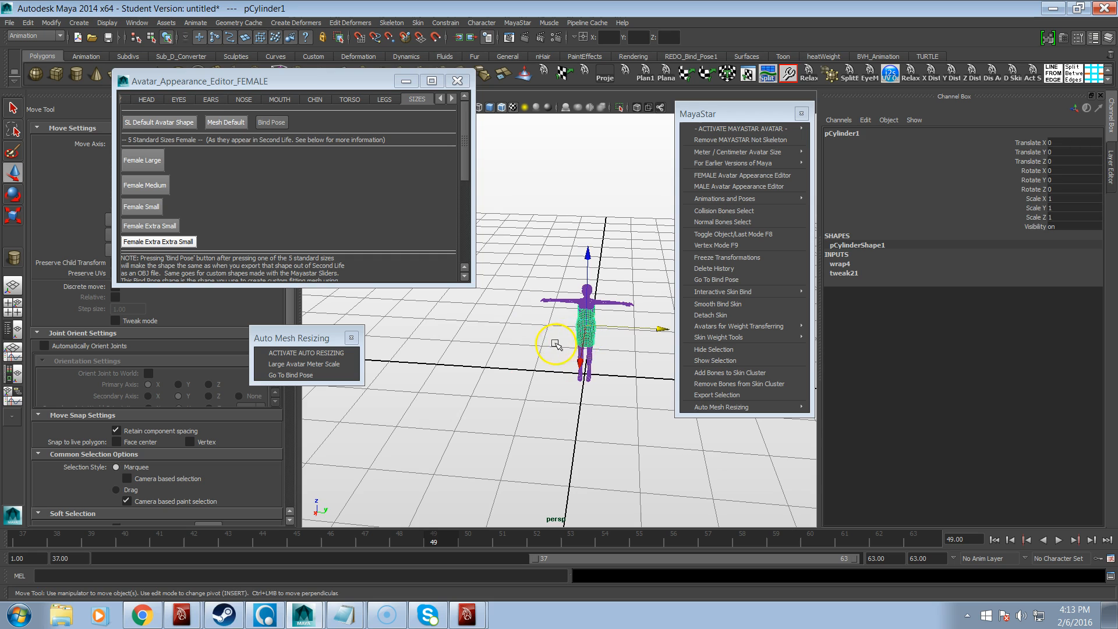
right_click_drag(554, 342, 656, 324, "alt")
right_click_drag(504, 346, 558, 342, "alt")
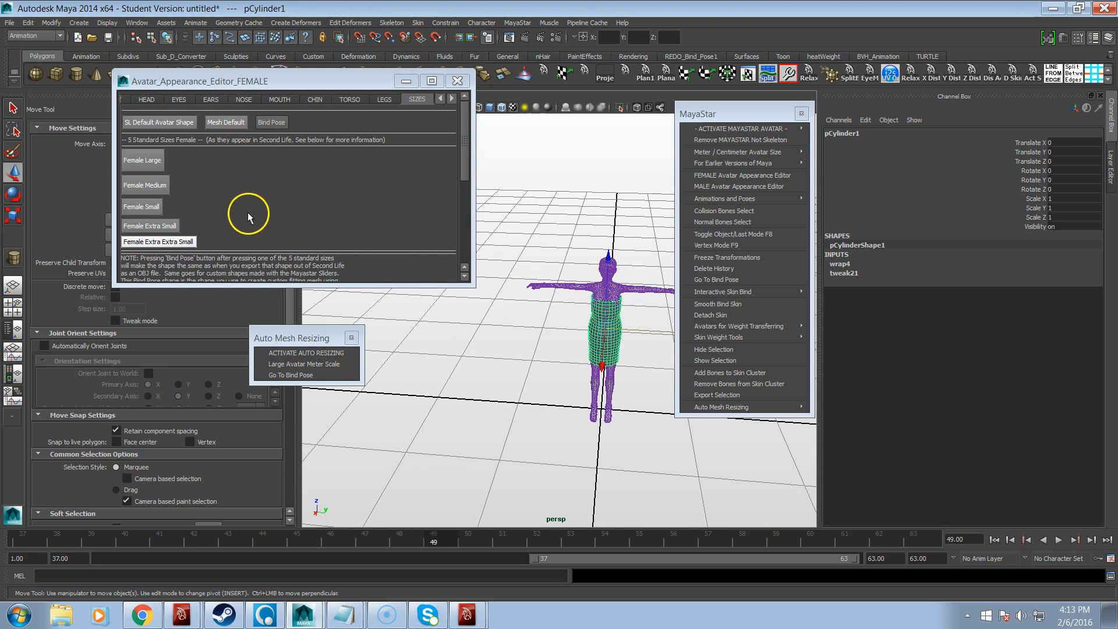
left_click(164, 163)
left_click_drag(511, 329, 436, 317, "alt")
right_click_drag(437, 317, 531, 333, "alt")
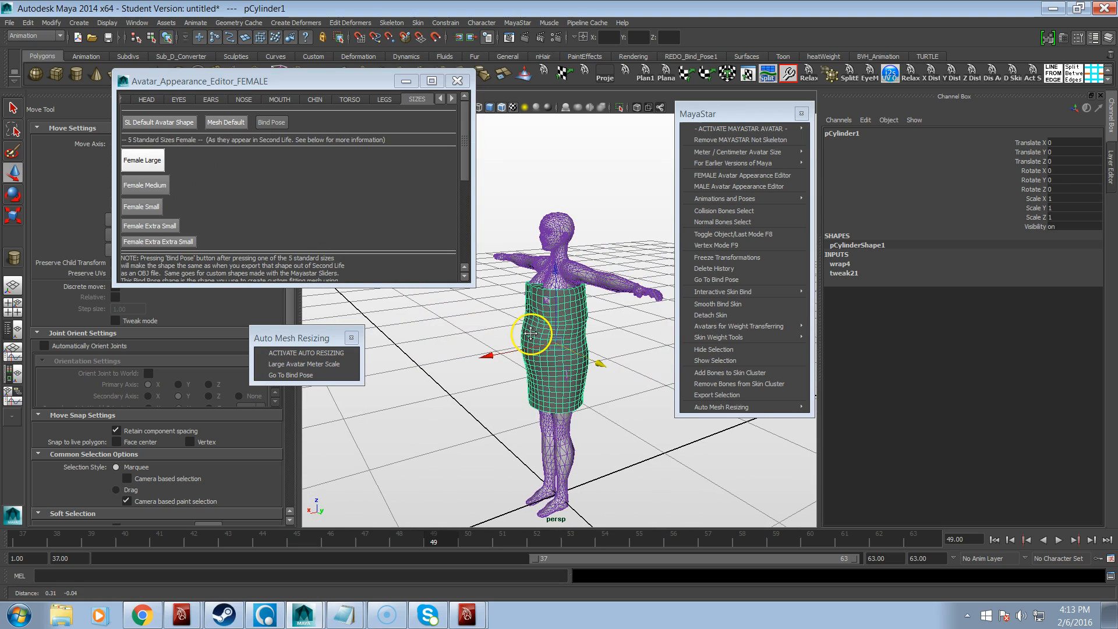
mouse_move(531, 334)
left_mouse_down("alt")
mouse_move(555, 337)
mouse_move(539, 333)
mouse_move(542, 343)
left_mouse_up("alt")
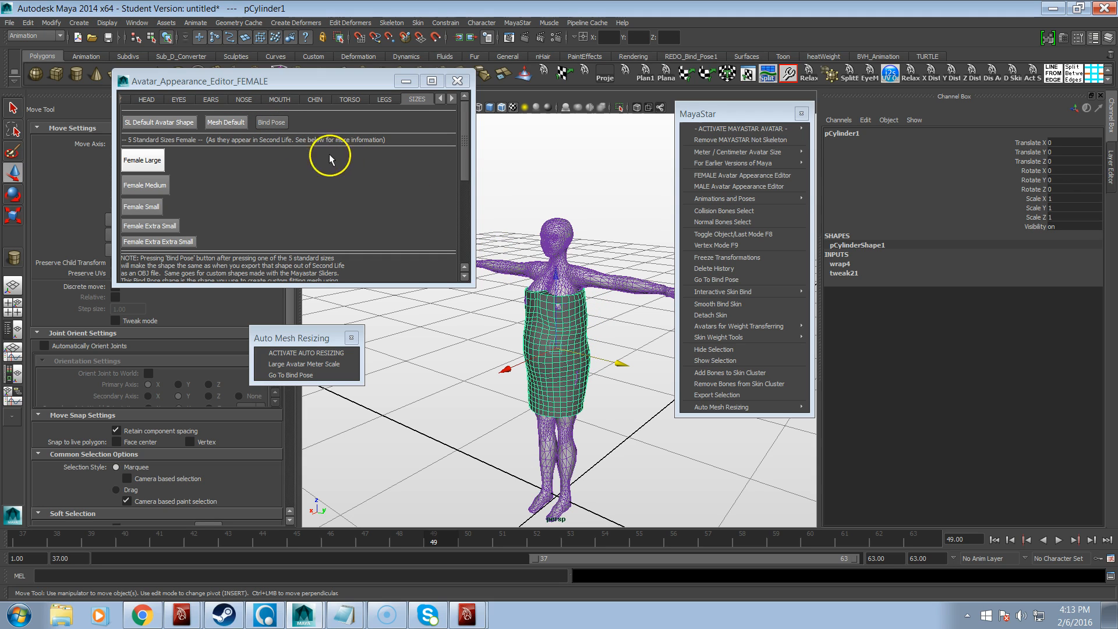
left_click(278, 123)
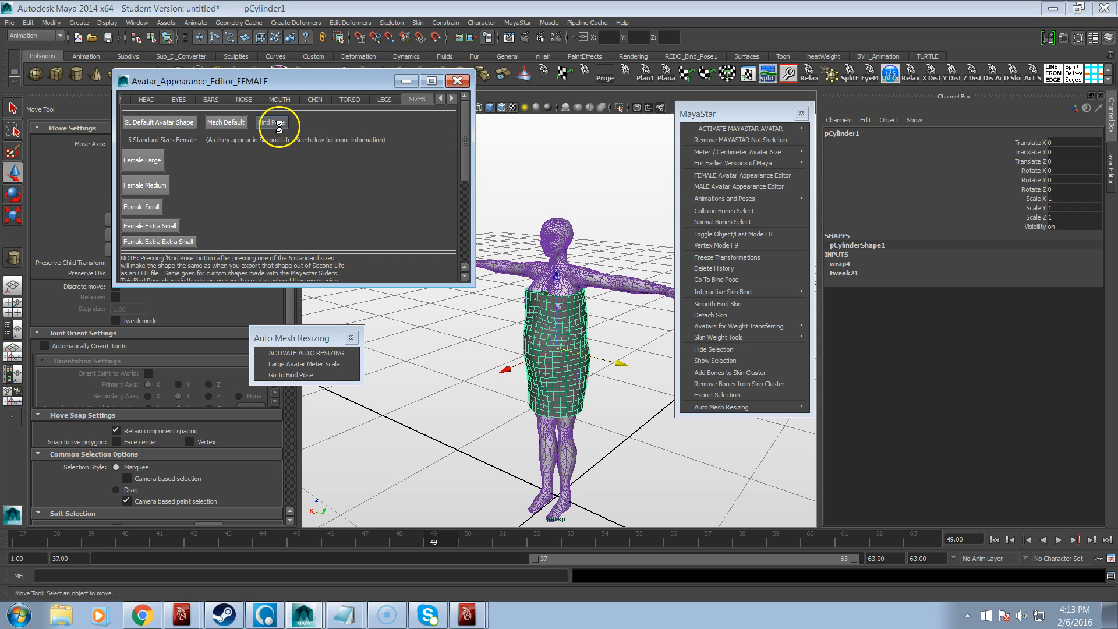
Step: Duplicate the wrapped garment and move the copy in front of the avatar, to about 0.62 units on X
left_click(571, 385)
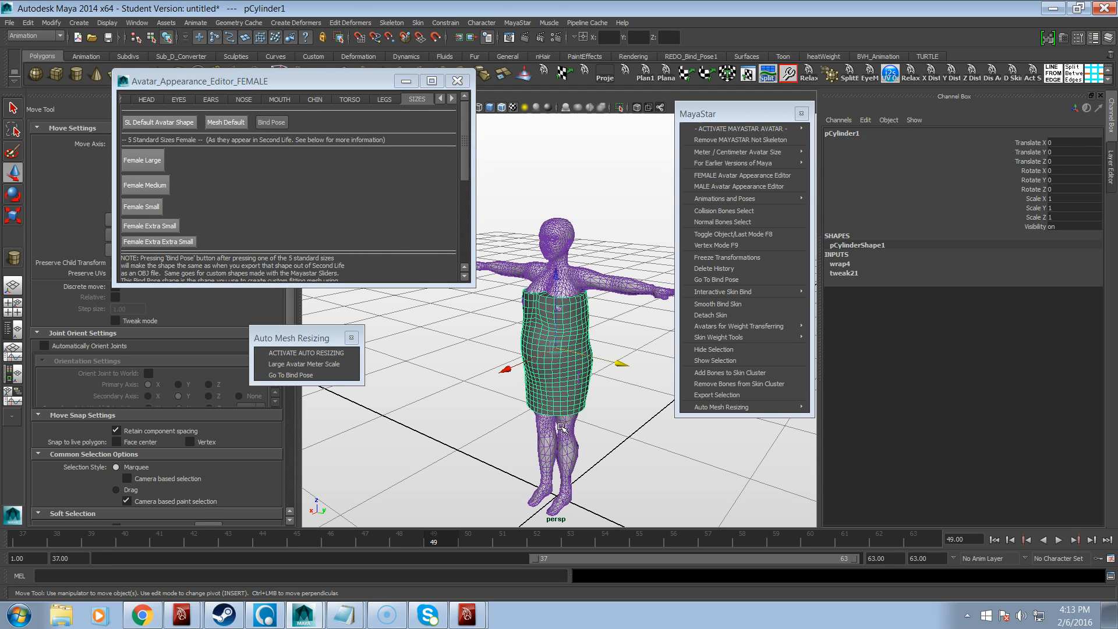
key("ctrl+d")
left_click(529, 391)
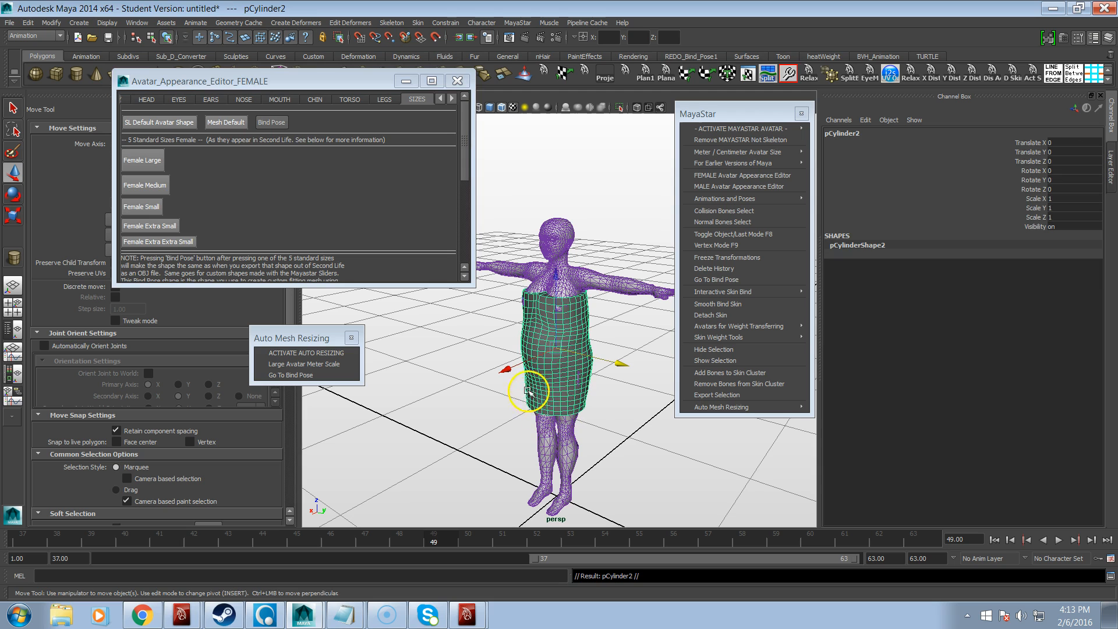
left_click_drag(511, 371, 411, 403)
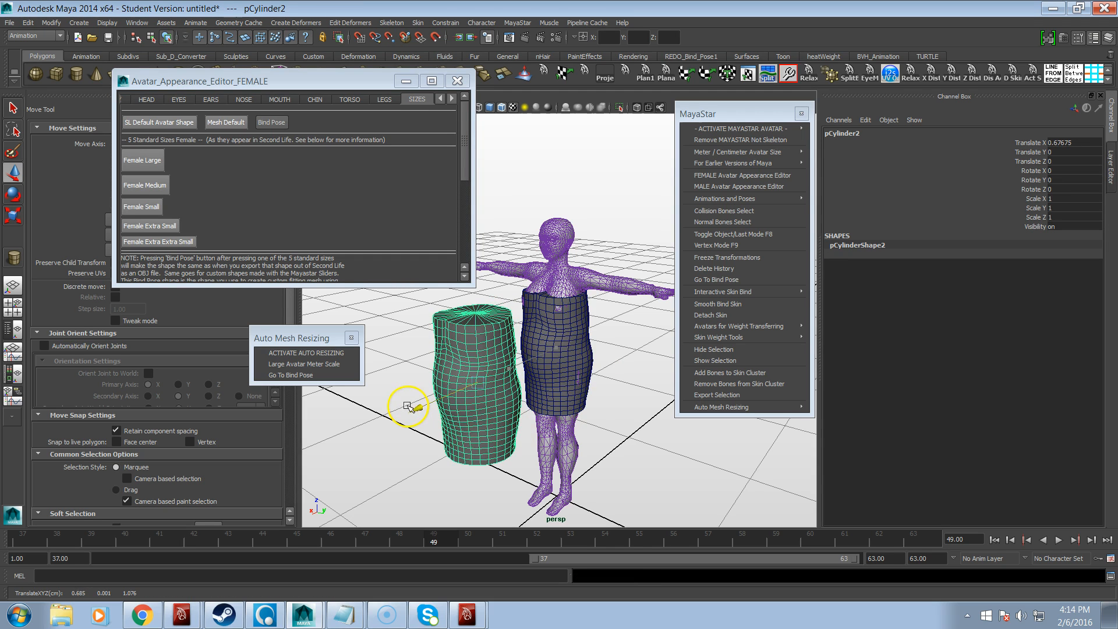
mouse_move(488, 400)
left_mouse_down("alt")
mouse_move(534, 399)
mouse_move(492, 331)
mouse_move(506, 401)
left_mouse_up("alt")
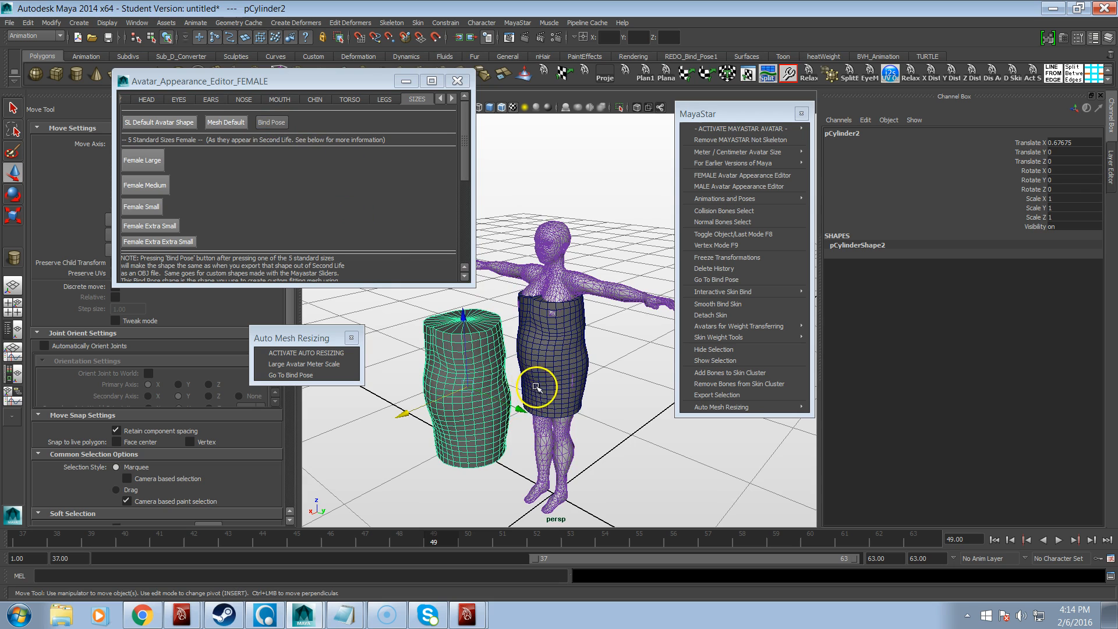
left_click_drag(537, 386, 530, 392, "alt")
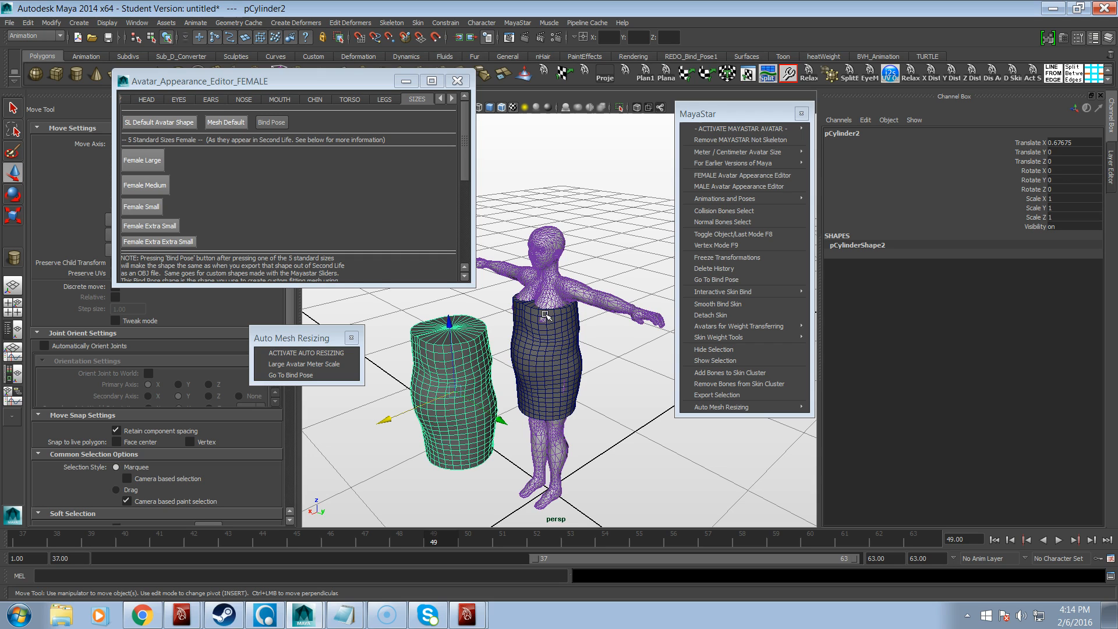
mouse_move(385, 423)
left_mouse_down()
mouse_move(494, 377)
mouse_move(395, 412)
left_mouse_up()
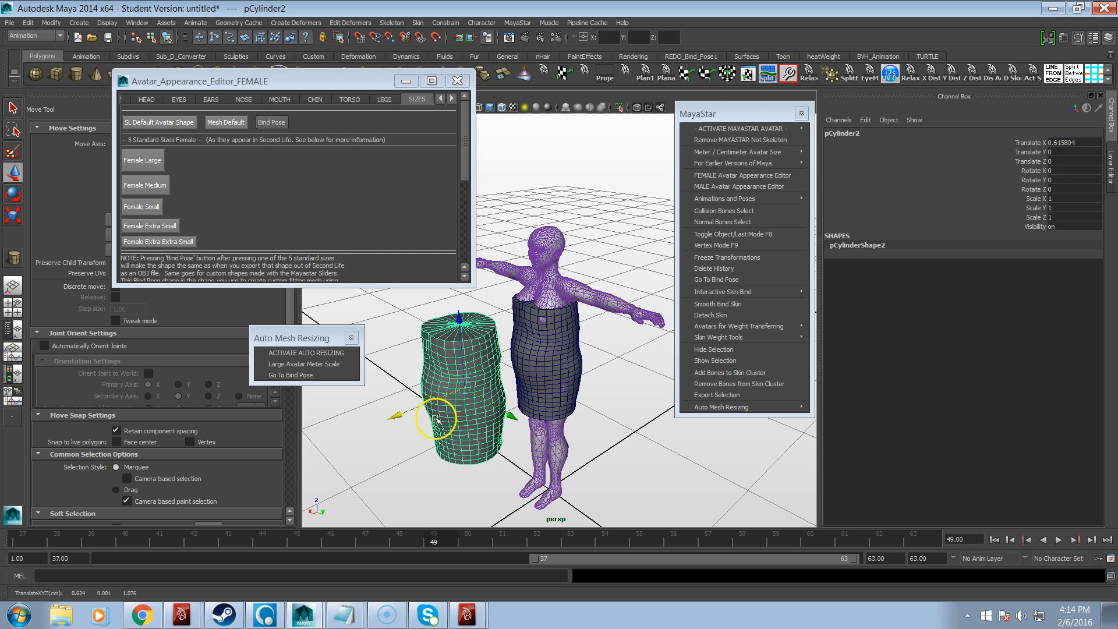
Step: Delete the wrapped garment from the avatar and set its copy's Translate X to 0 to put it in place
left_click(539, 391)
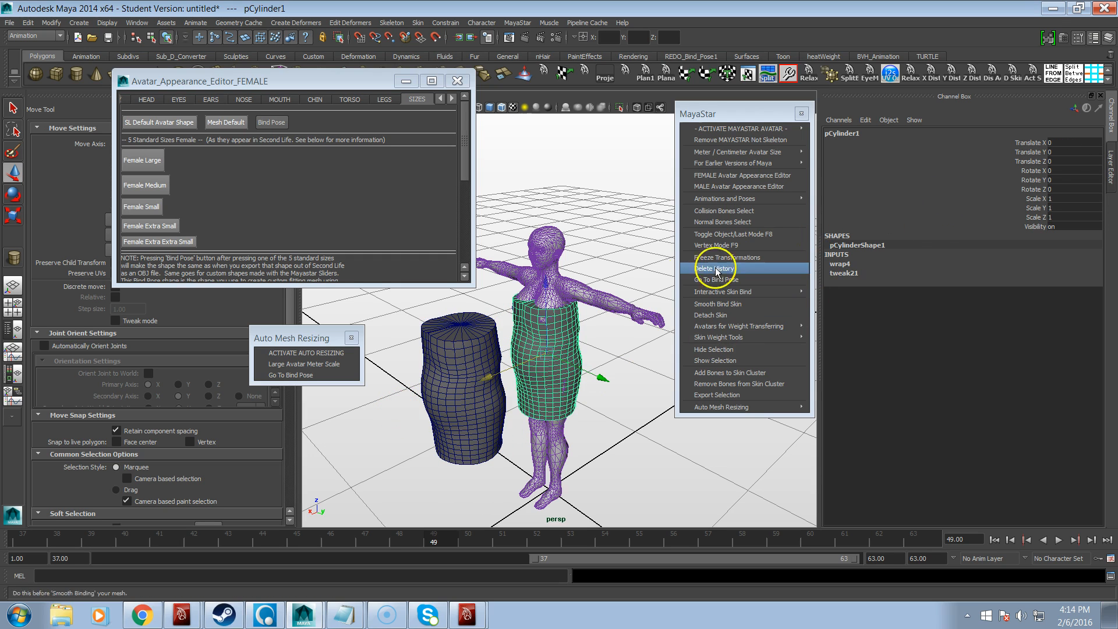
key("Delete")
left_click(460, 368)
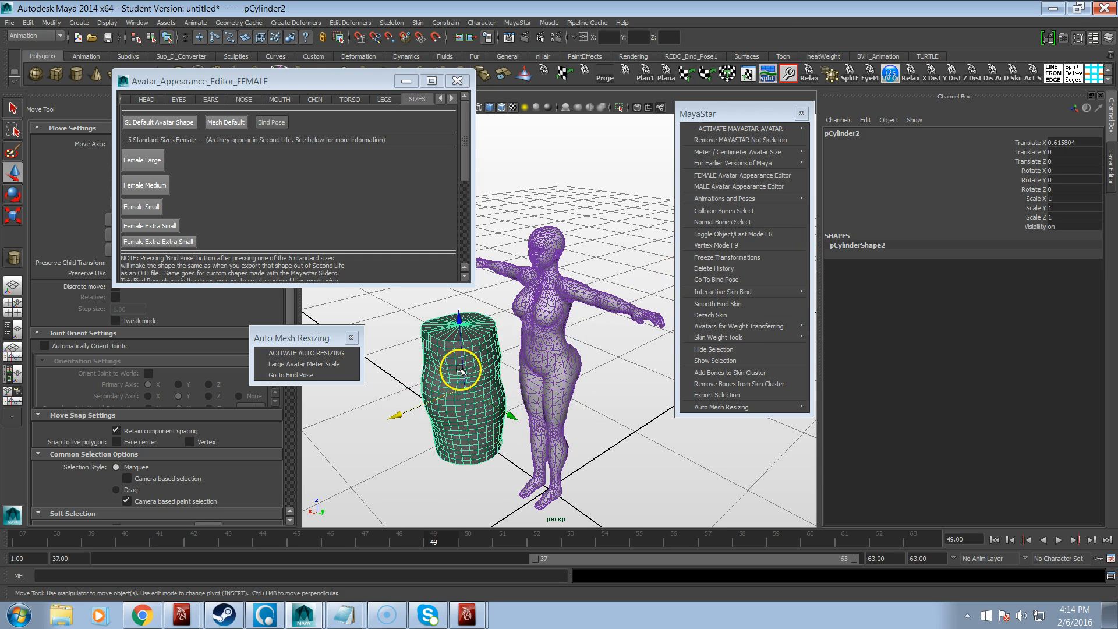
left_click(1071, 143)
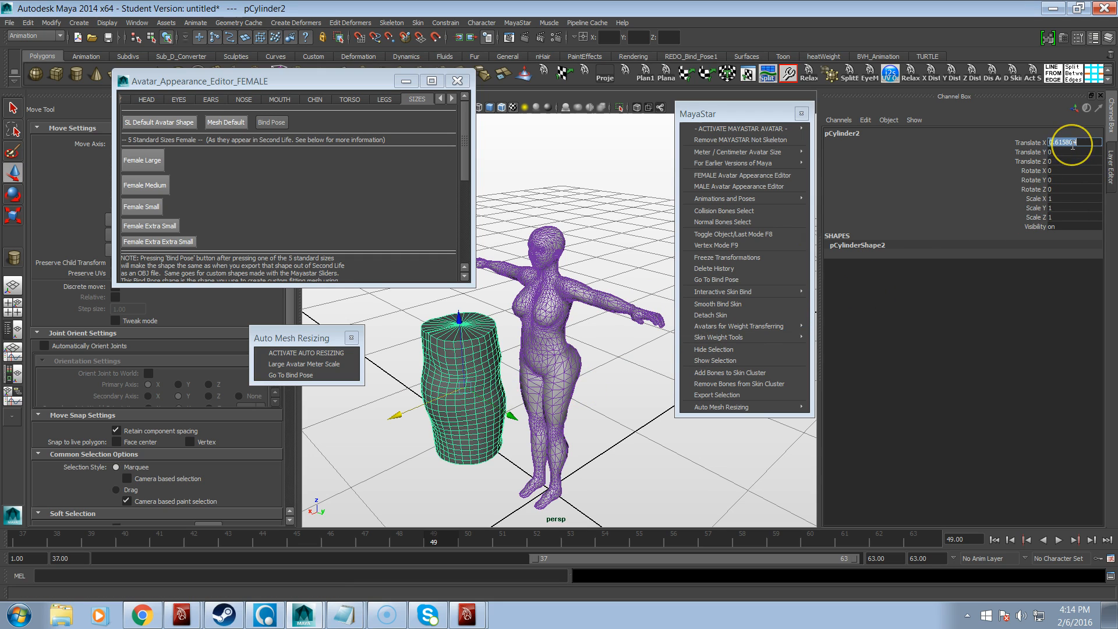
type("0")
key("Return")
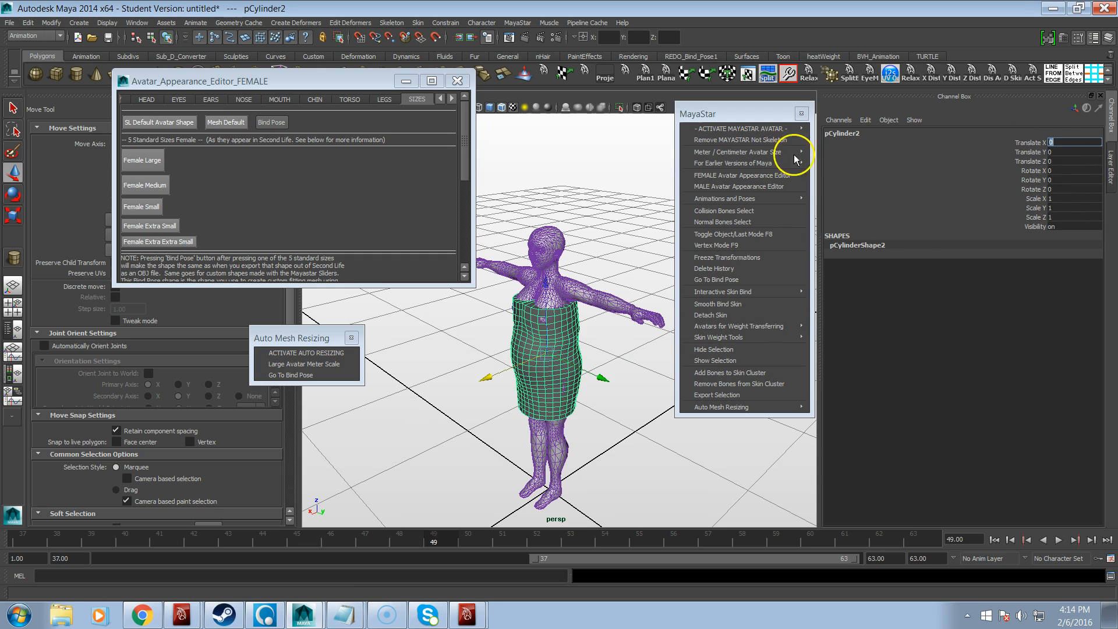
Step: Apply the Mesh Default shape to the avatar and examine the fit of the garment copy close up
left_click(227, 124)
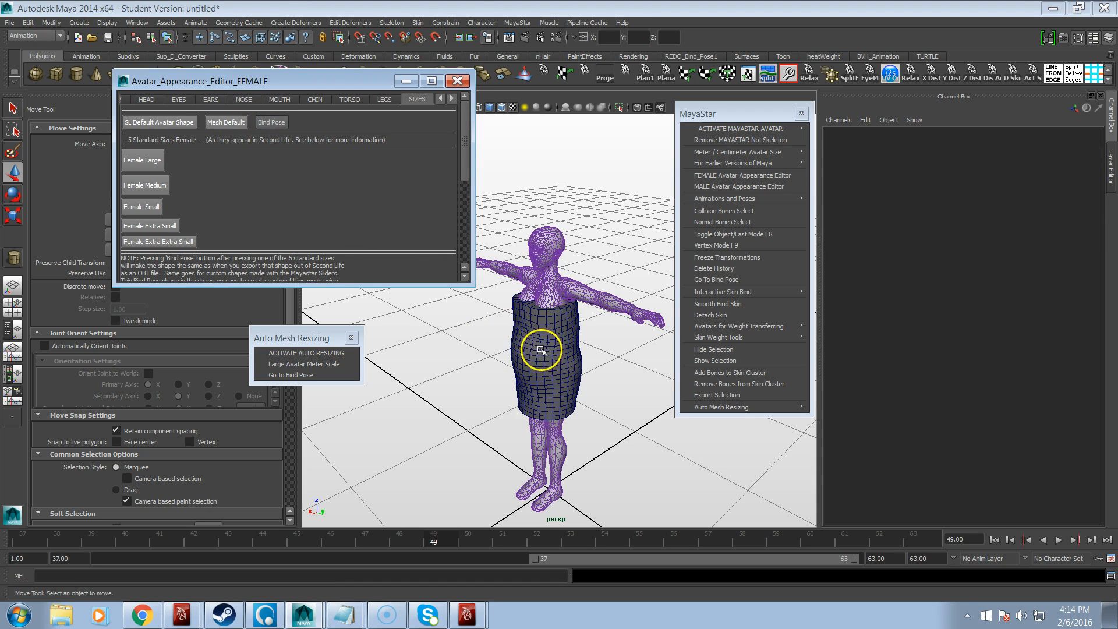
left_click_drag(542, 350, 566, 347, "alt")
right_click_drag(566, 347, 754, 353, "alt")
left_click_drag(513, 344, 531, 349, "alt")
mouse_move(581, 305)
left_mouse_down("alt")
mouse_move(608, 300)
mouse_move(516, 299)
mouse_move(495, 319)
mouse_move(507, 329)
mouse_move(466, 316)
mouse_move(501, 347)
mouse_move(586, 338)
mouse_move(576, 327)
left_mouse_up("alt")
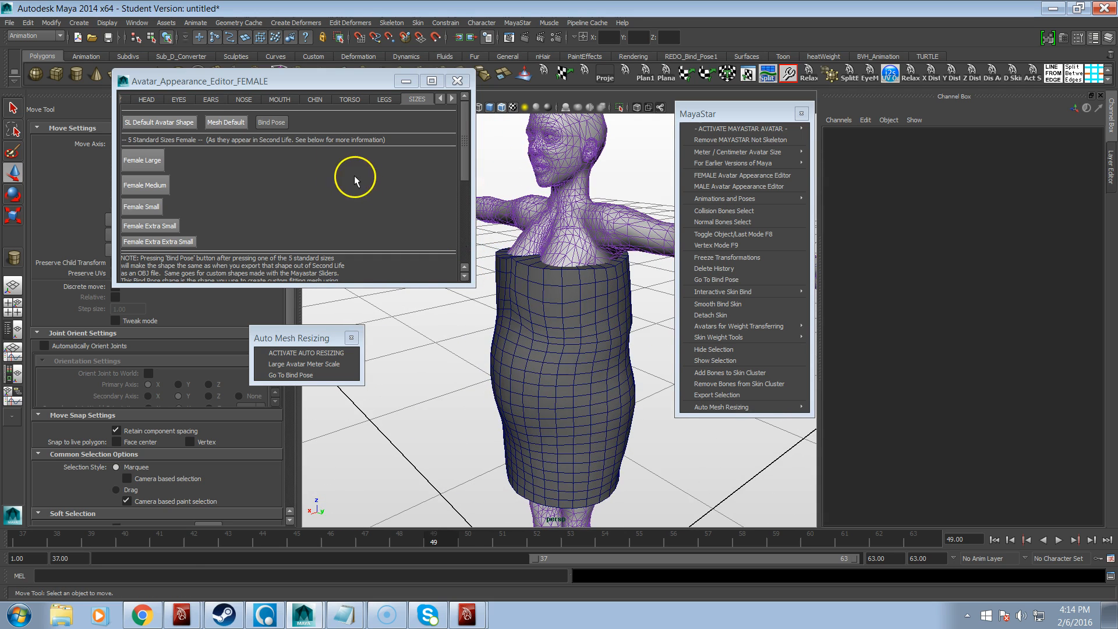
Step: Compare the avatar's Mesh Default, Female Large and Bind Pose shapes against the garment copy from the front
left_click(235, 122)
left_click(271, 123)
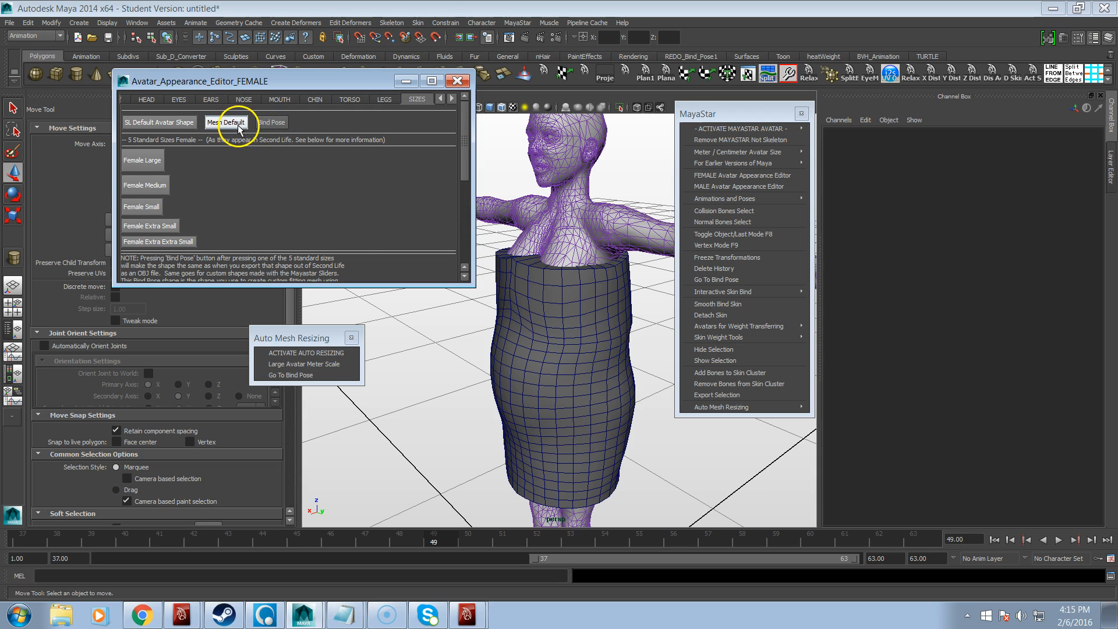
left_click_drag(524, 357, 584, 359, "alt")
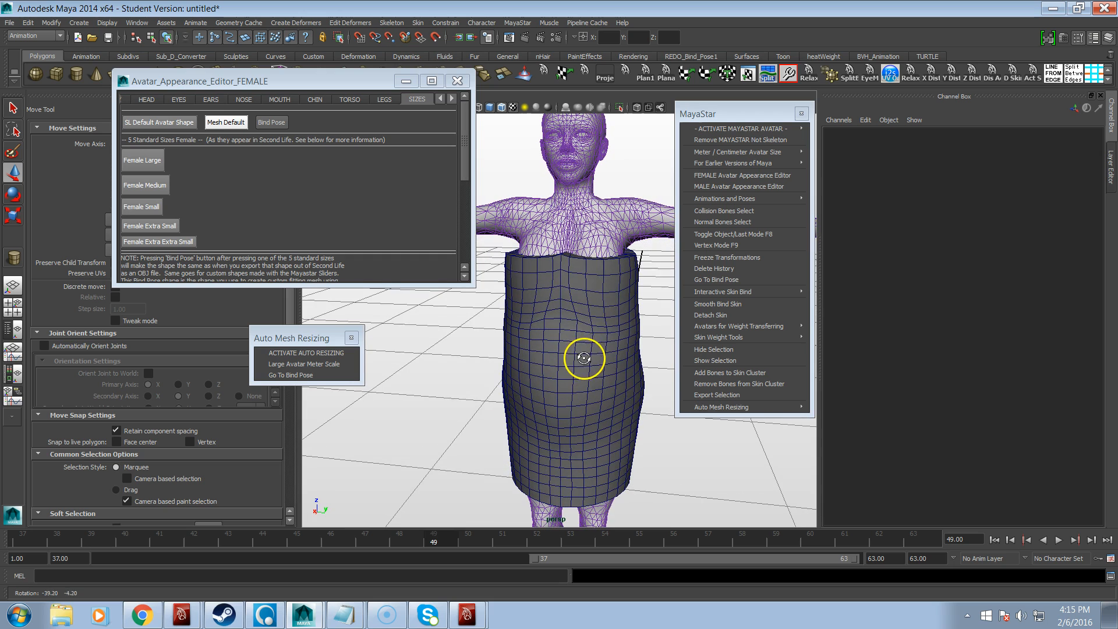
left_click(161, 168)
left_click(276, 122)
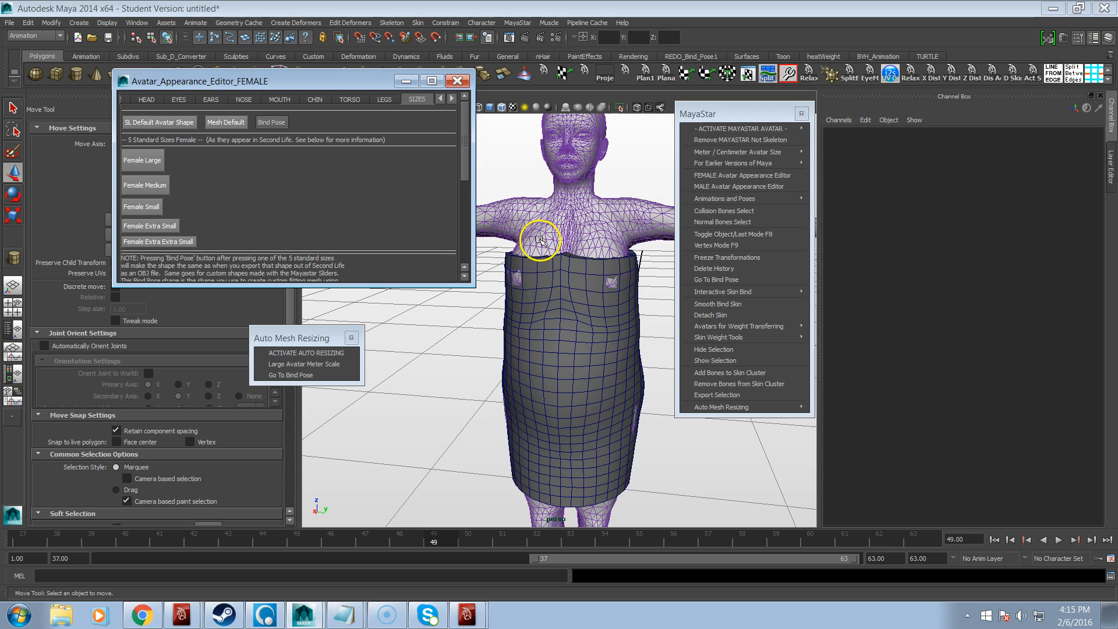
Step: Move the avatar appearance editor lower and make the Skeleton display layer visible
left_click_drag(375, 80, 358, 161)
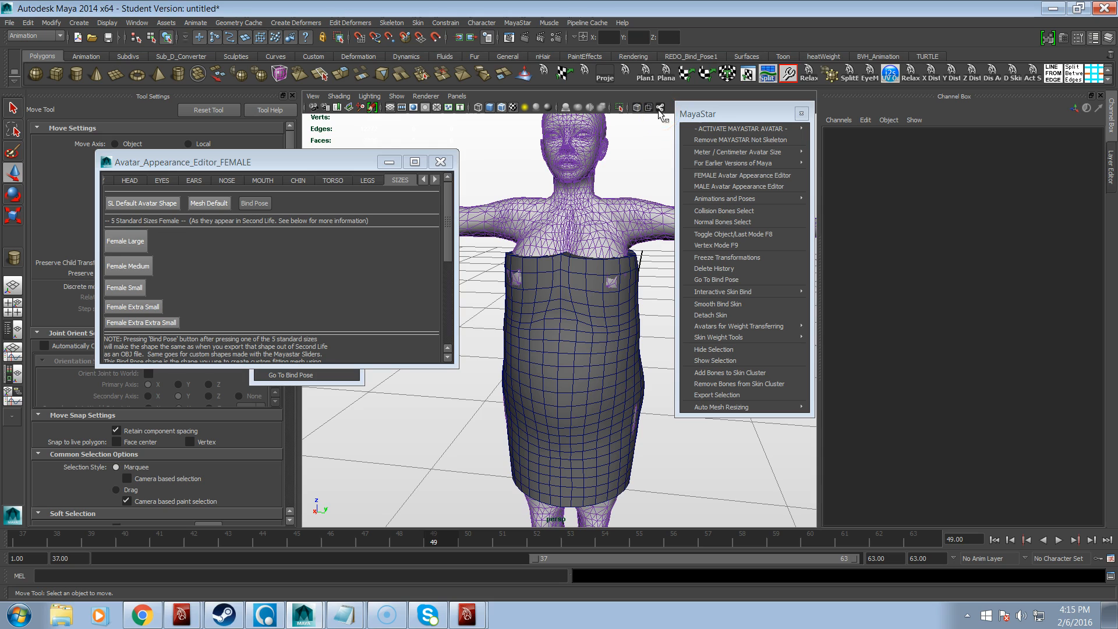
left_click(1112, 162)
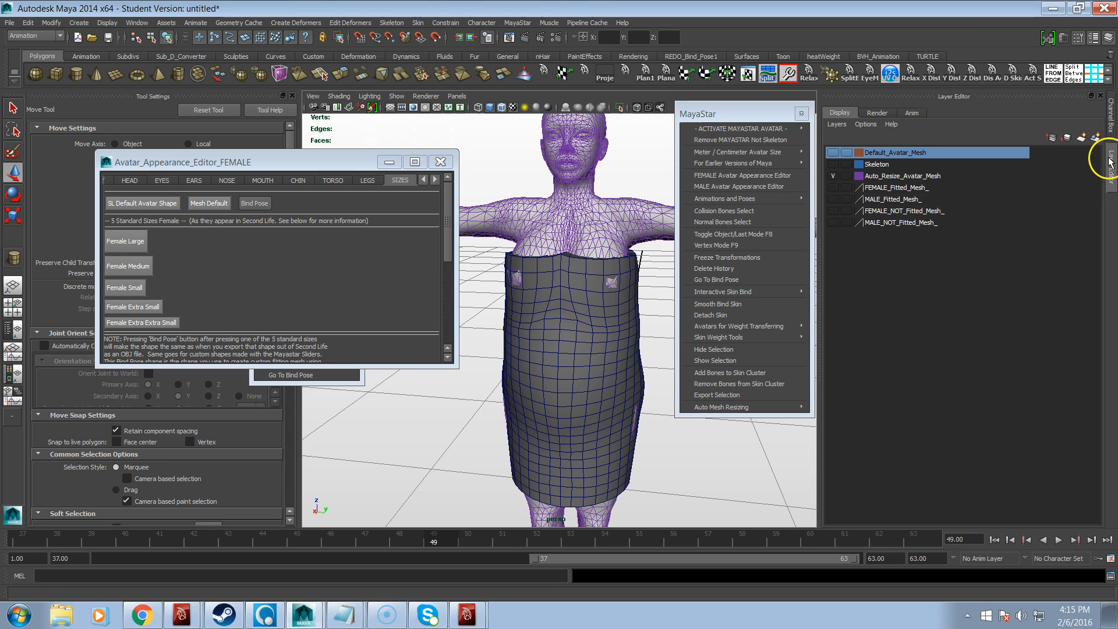
left_click(833, 164)
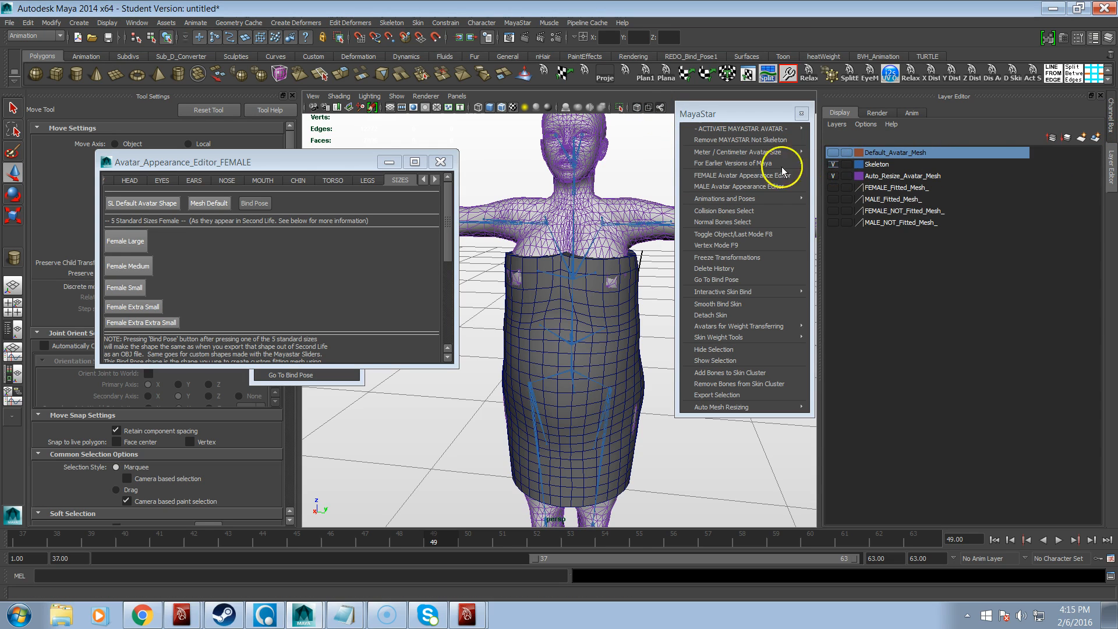
Step: Cycle the avatar through Bind Pose, Mesh Default, Female Large and Bind Pose again to compare the bones with the garment
left_click_drag(568, 250, 580, 250, "alt")
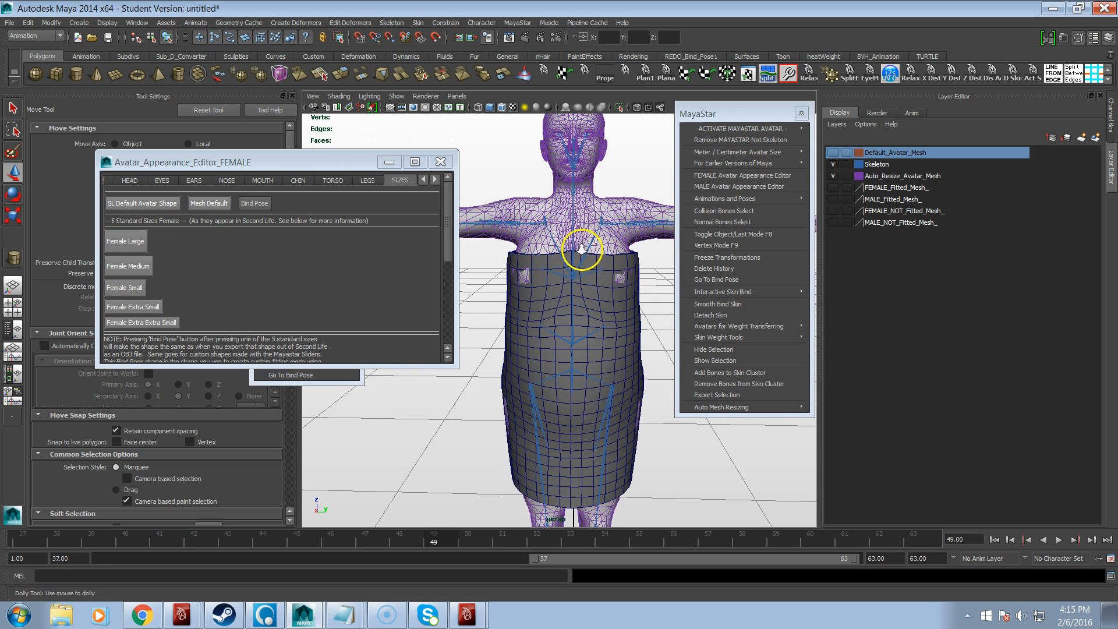
right_click_drag(581, 249, 431, 236, "alt")
left_click(265, 203)
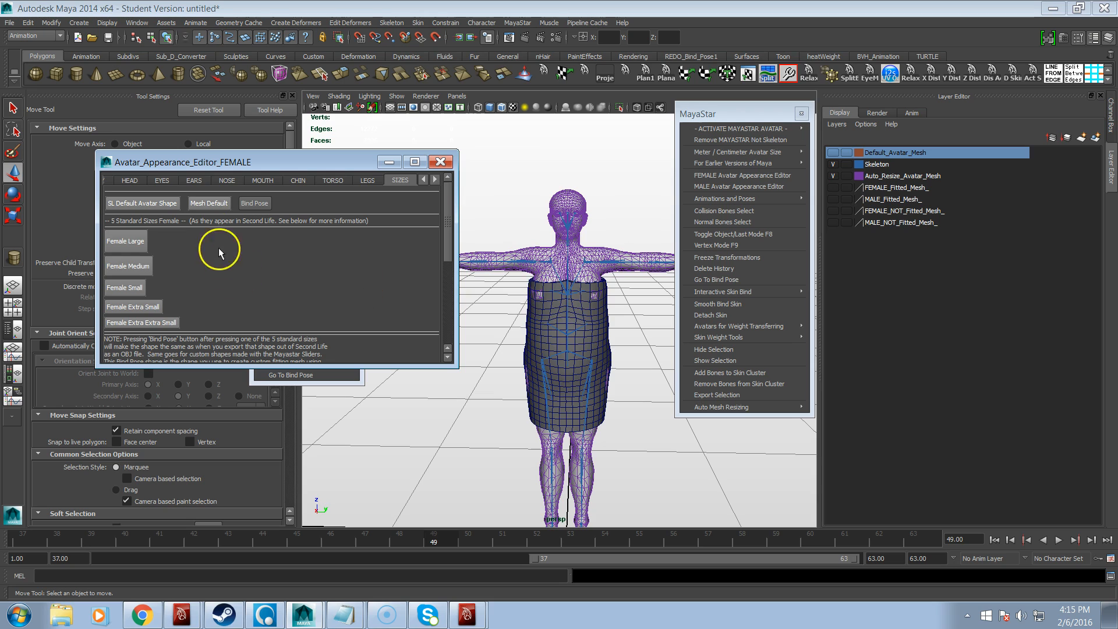
left_click(211, 203)
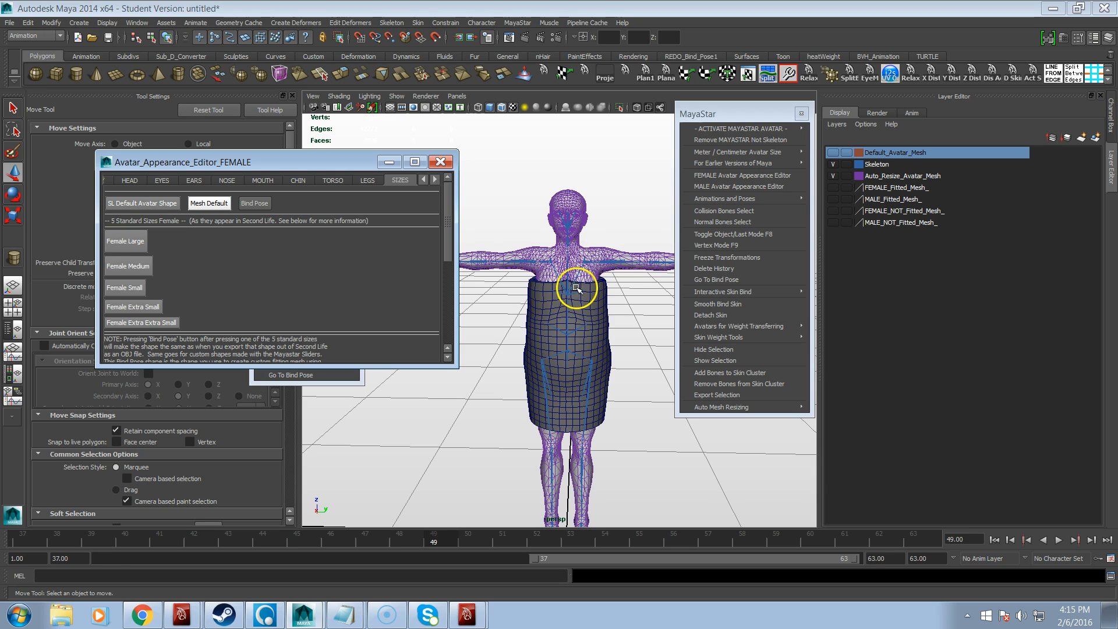
left_click(126, 241)
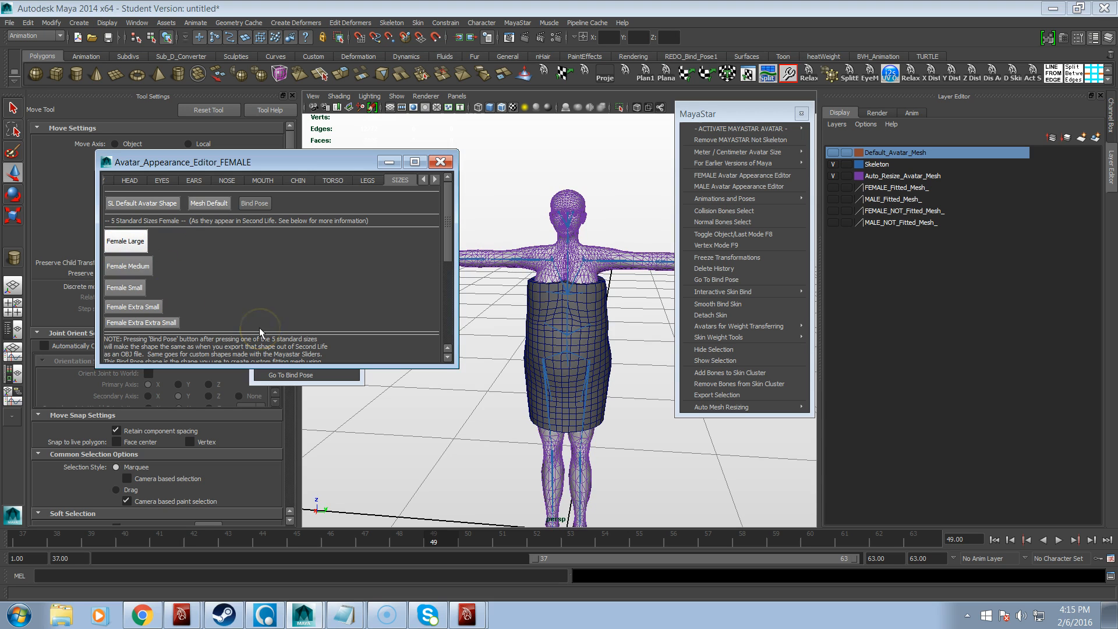
mouse_move(567, 305)
left_mouse_down("alt")
mouse_move(512, 312)
mouse_move(555, 301)
left_mouse_up("alt")
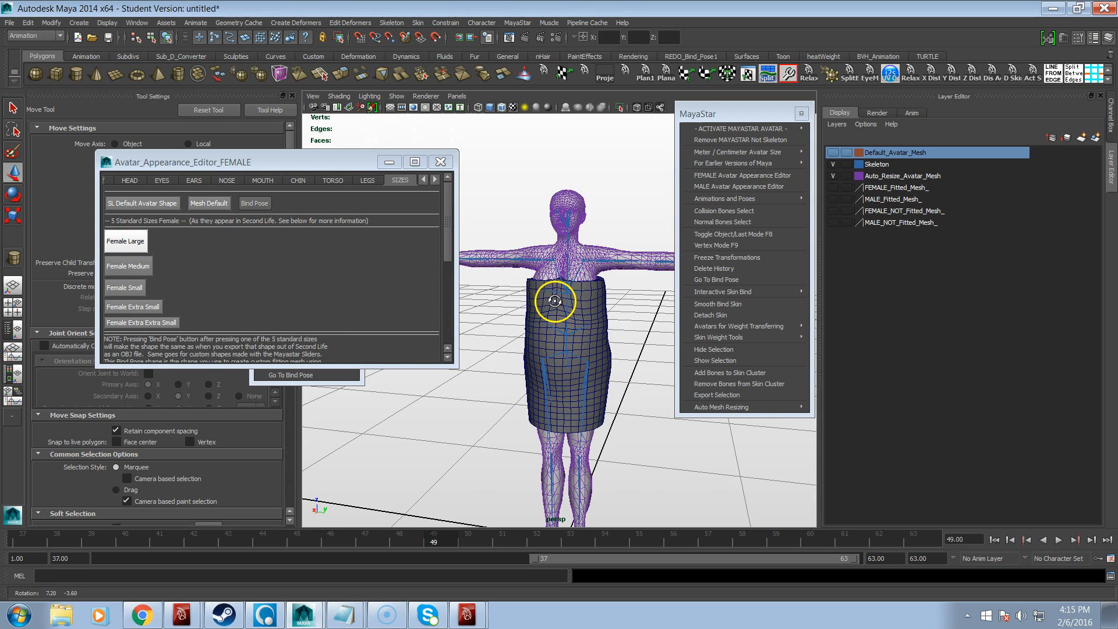
left_click(250, 203)
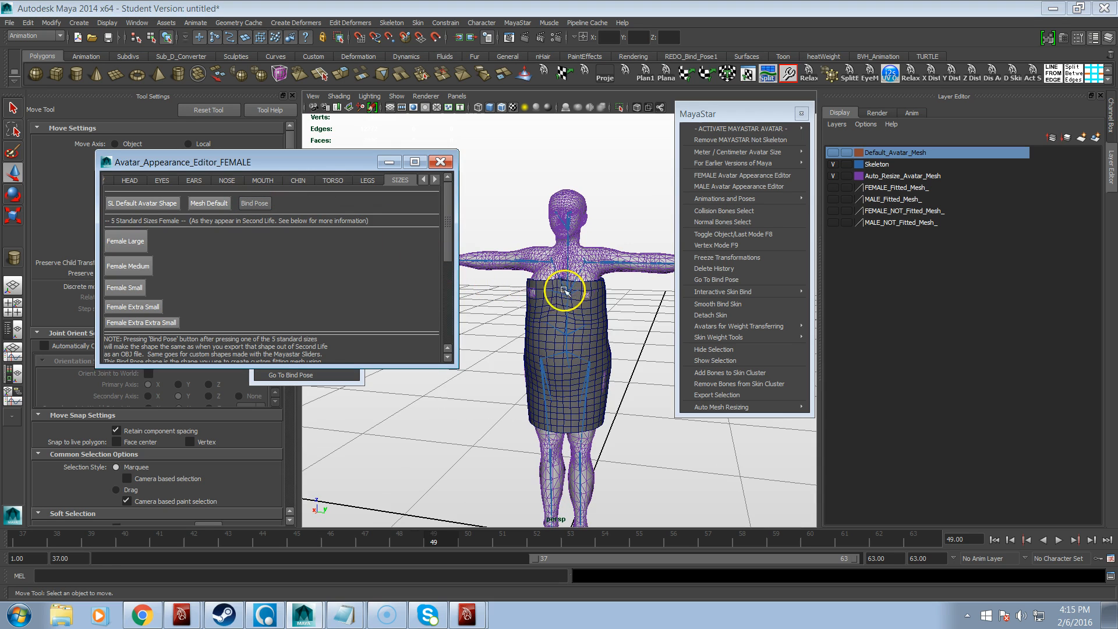
Step: Select the garment copy and the avatar in turn, then compare the avatar's Bind Pose and Mesh Default shapes
left_click(577, 321)
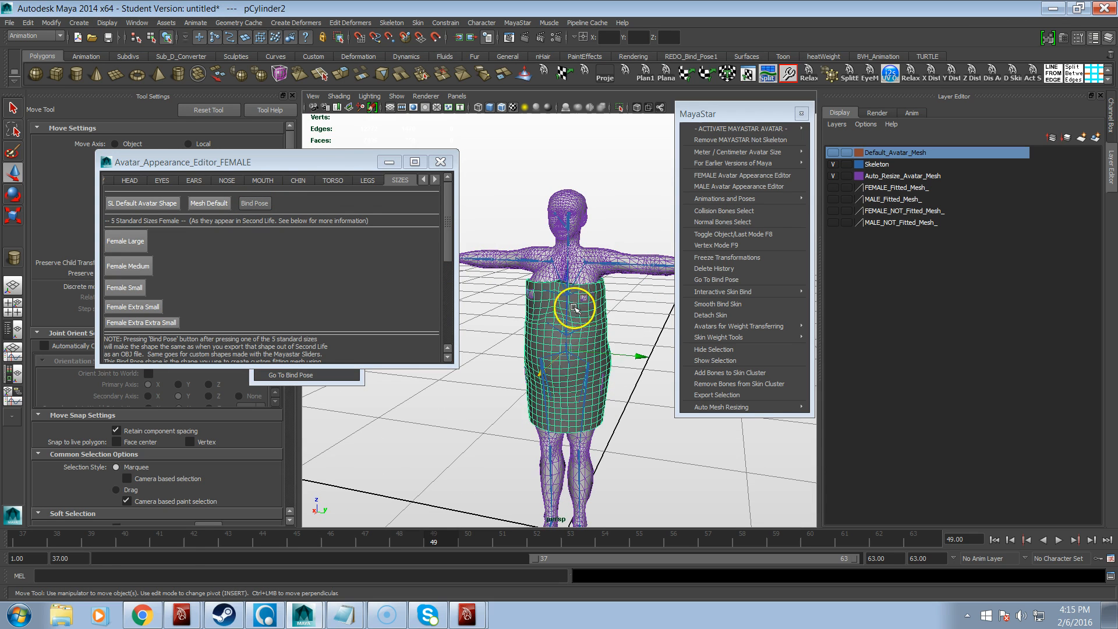
left_click(591, 276)
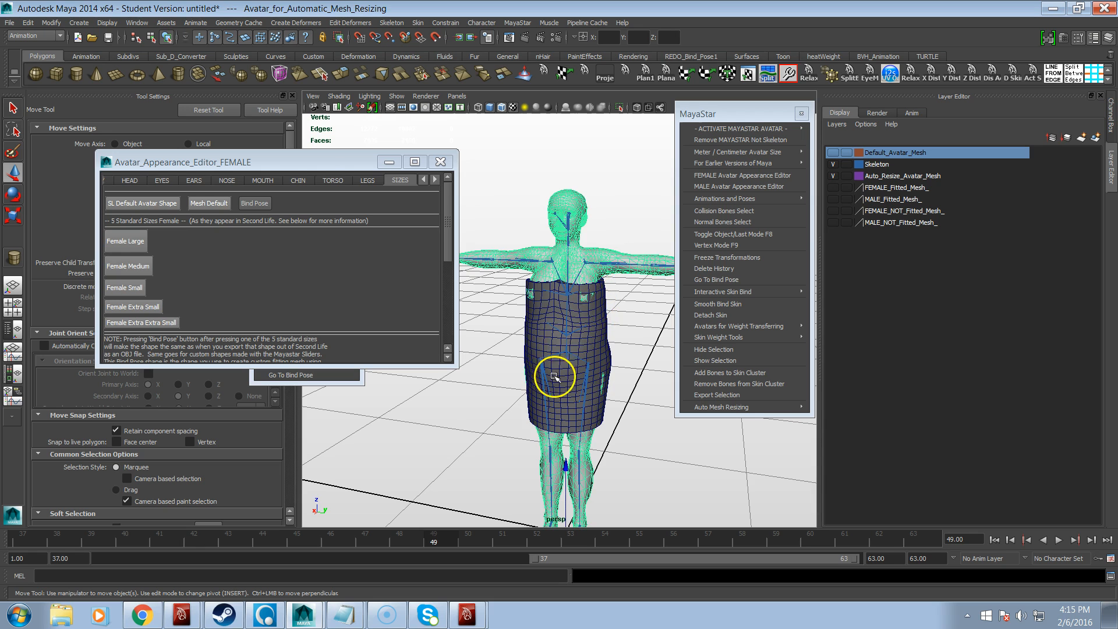
left_click_drag(558, 354, 526, 352, "alt")
left_click(245, 205)
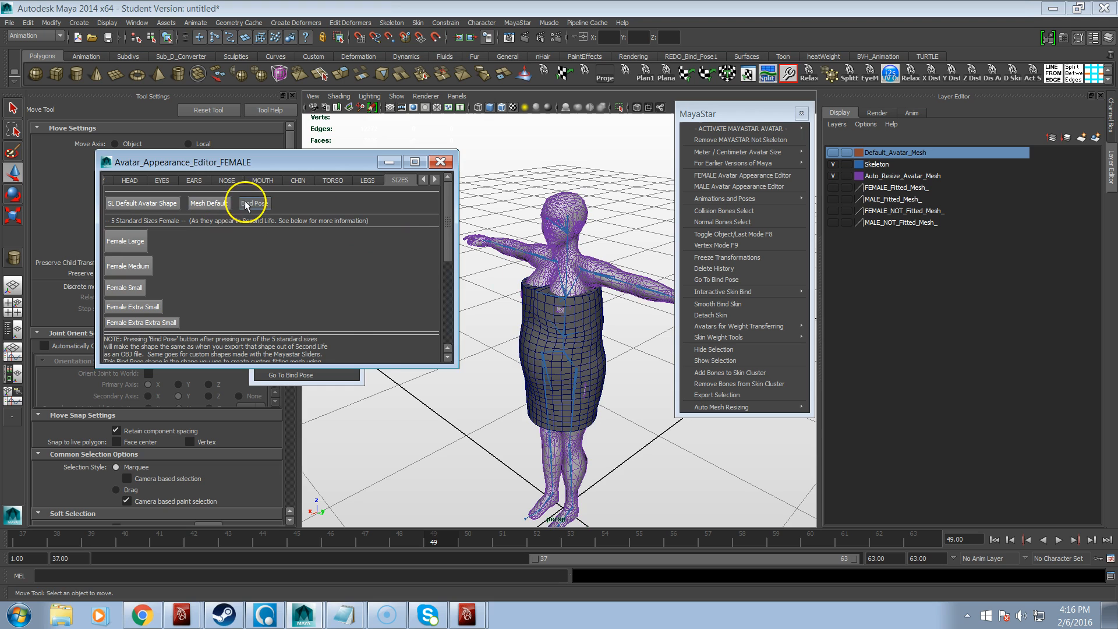
left_click_drag(571, 374, 604, 374, "alt")
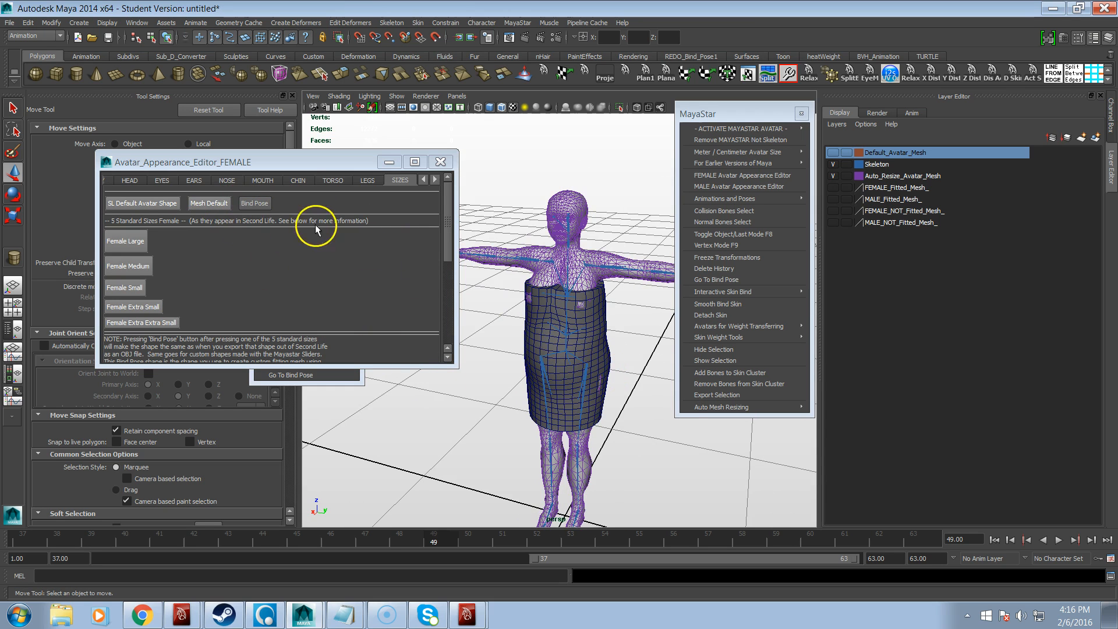
left_click(208, 204)
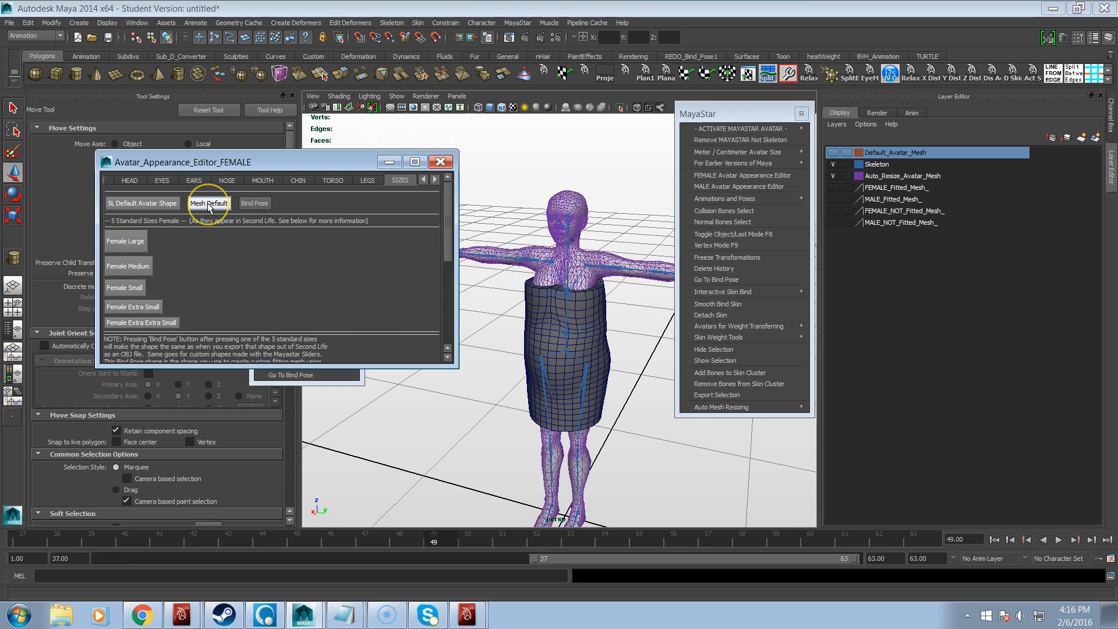
left_click(221, 206)
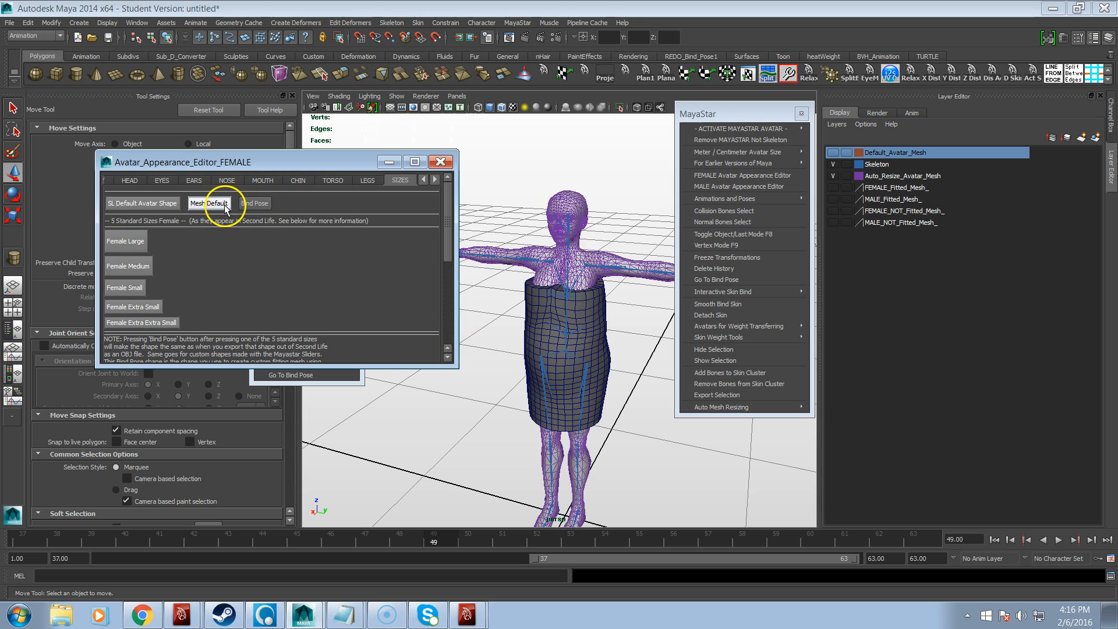
Step: With the garment copy selected and seen close up, alternate the avatar between Female Large and Mesh Default to compare bone positions
left_click(540, 311)
mouse_move(541, 312)
left_mouse_down("alt")
mouse_move(578, 309)
mouse_move(559, 314)
left_mouse_up("alt")
right_click_drag(547, 310, 669, 342, "alt")
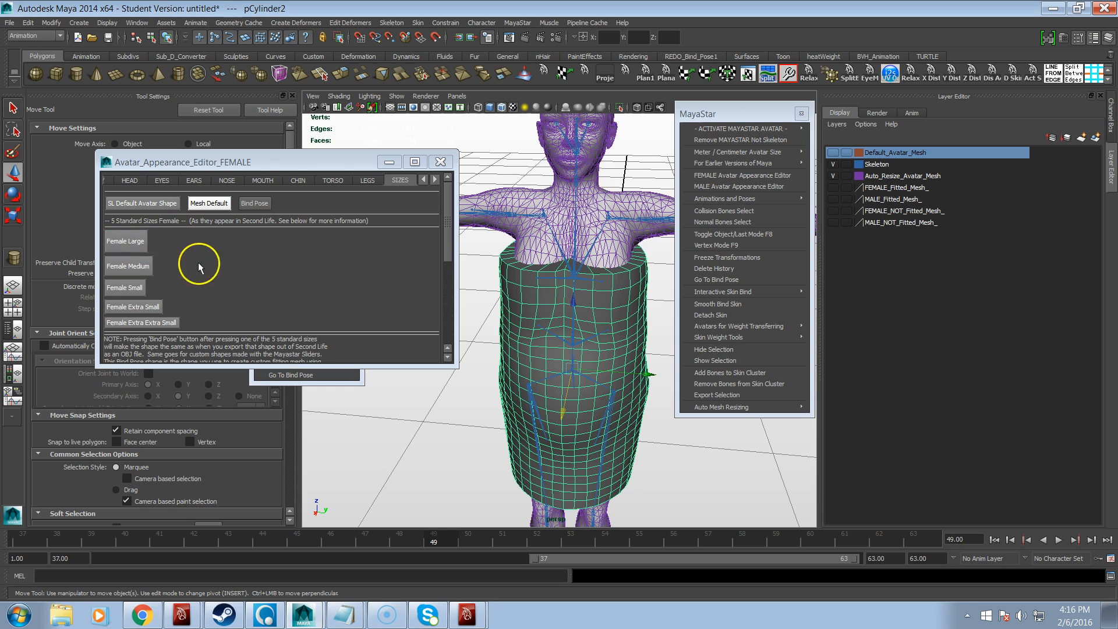
left_click(126, 243)
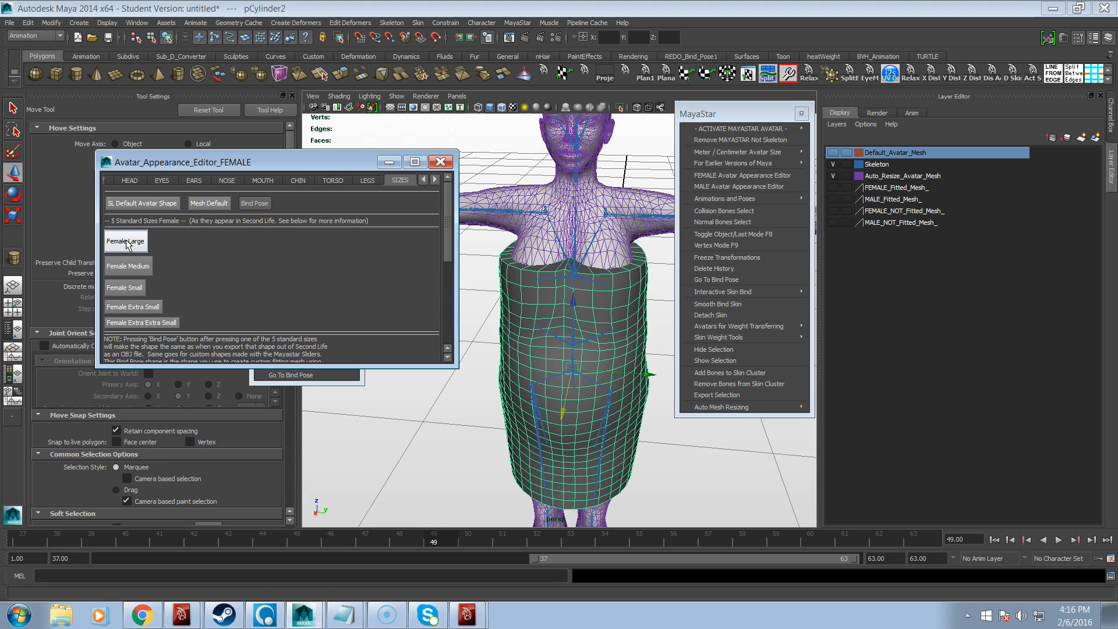
left_click(633, 304)
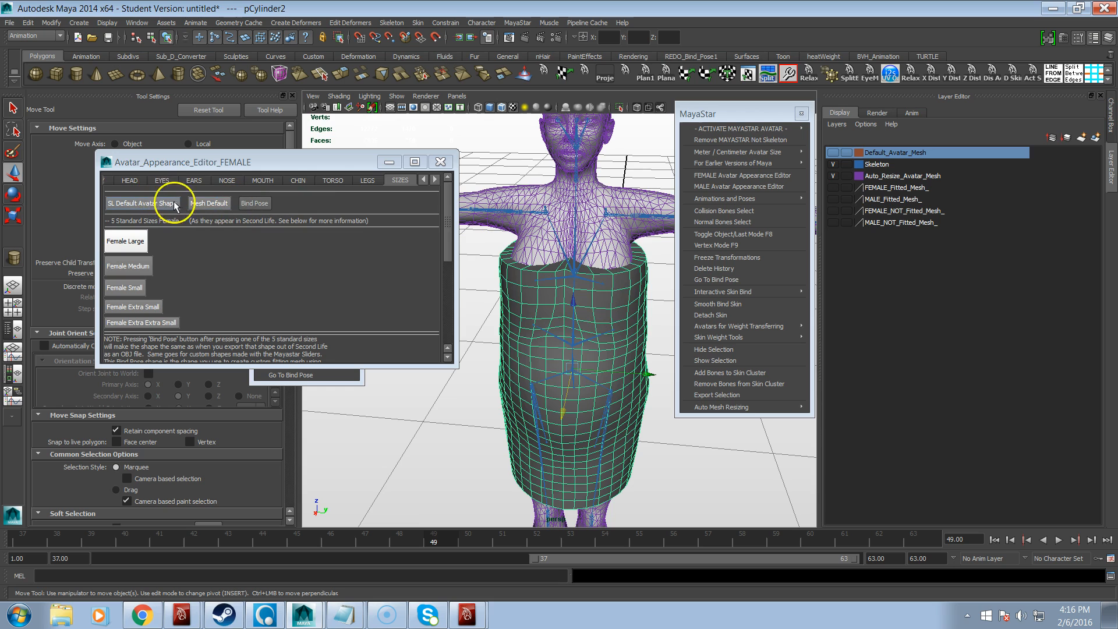
left_click(209, 203)
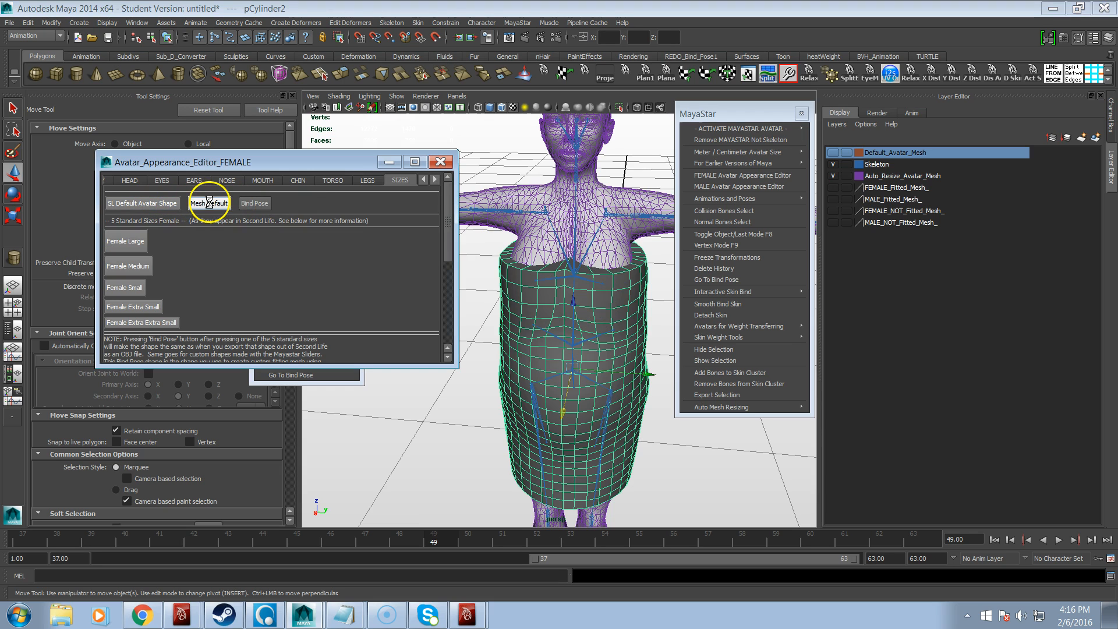
left_click(132, 241)
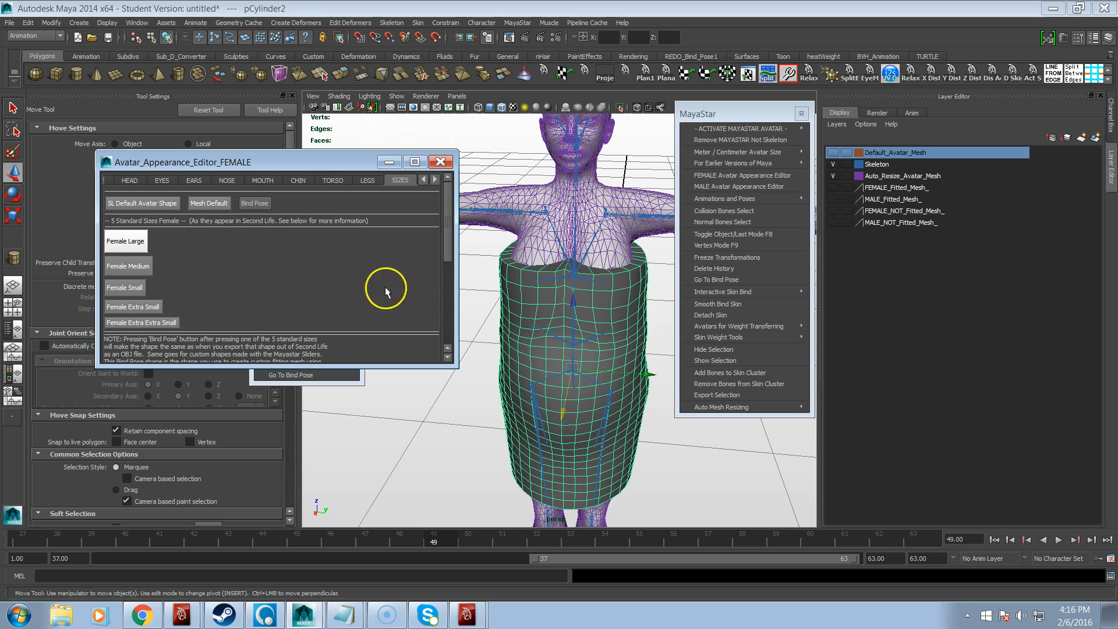
left_click(209, 204)
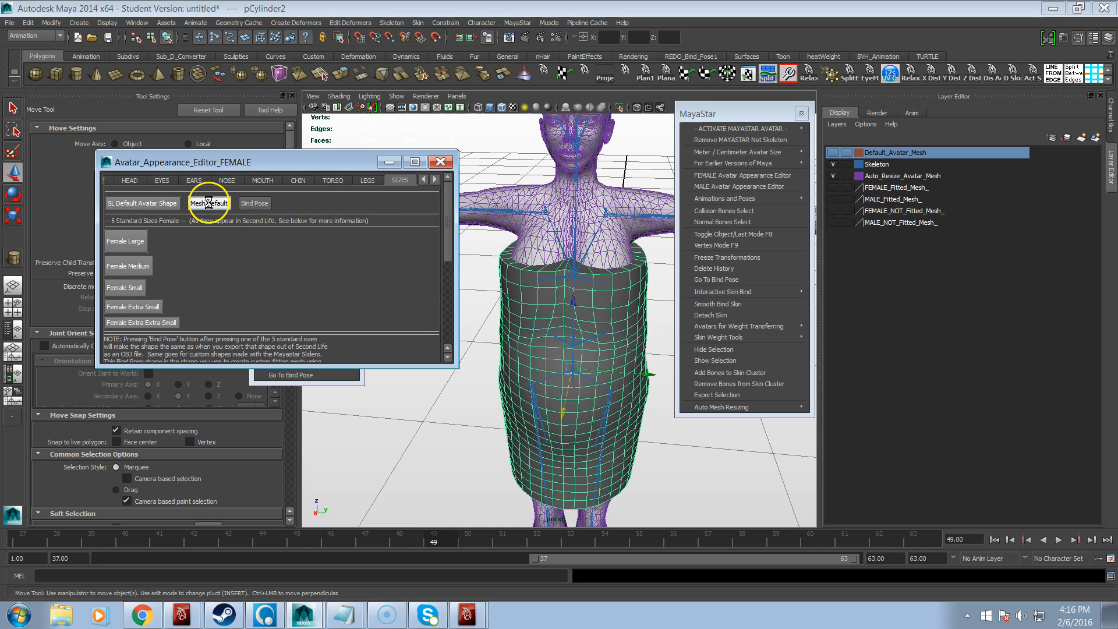
left_click(117, 242)
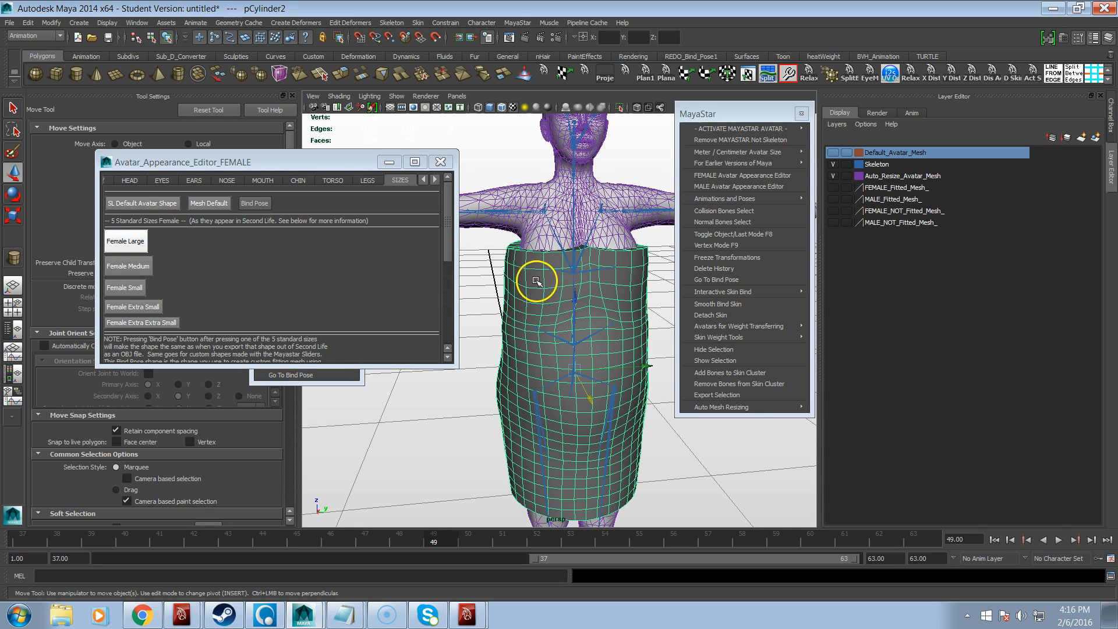
Step: Put the Female Large avatar in Bind Pose, then return it to Mesh Default with the garment copy selected
right_click_drag(594, 242, 523, 264, "alt")
left_click_drag(524, 263, 268, 269, "alt")
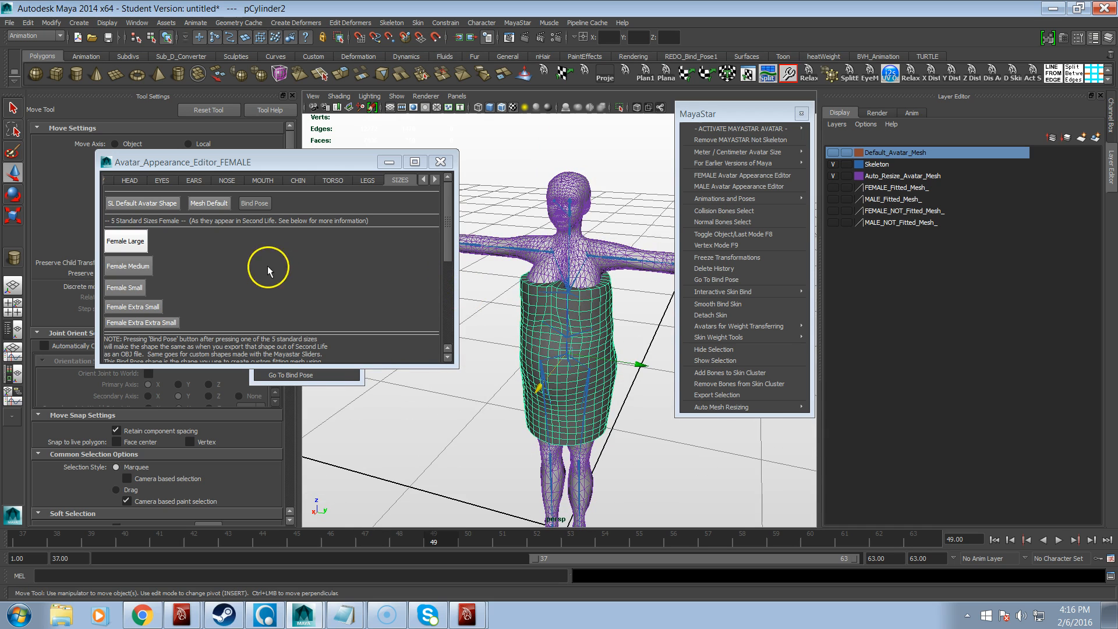
left_click(132, 241)
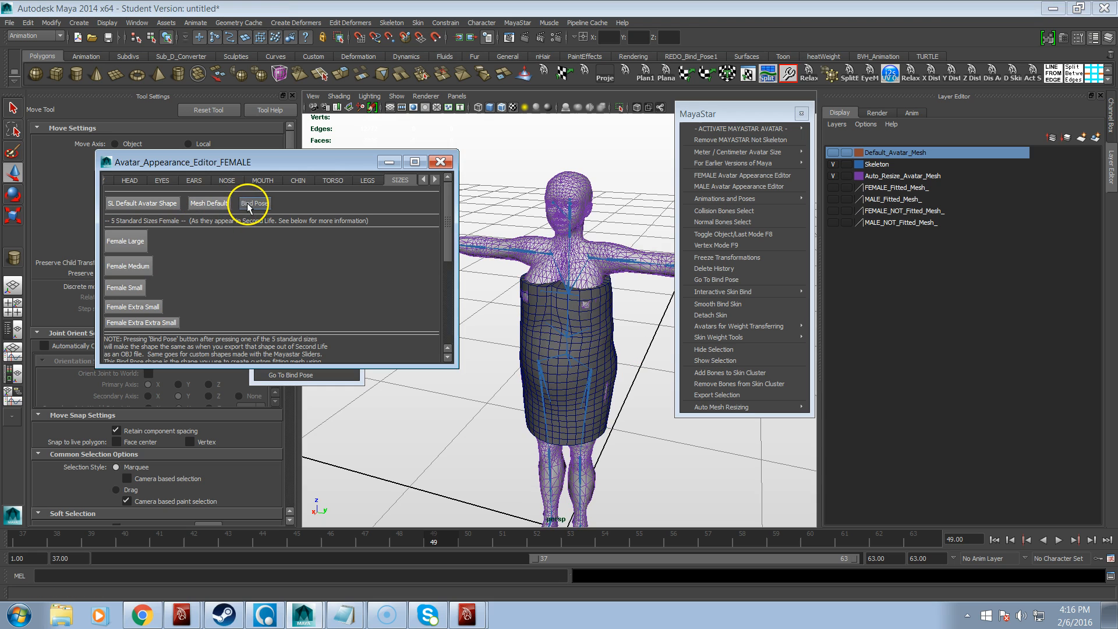
left_click(600, 353)
left_click_drag(600, 352, 439, 320, "alt")
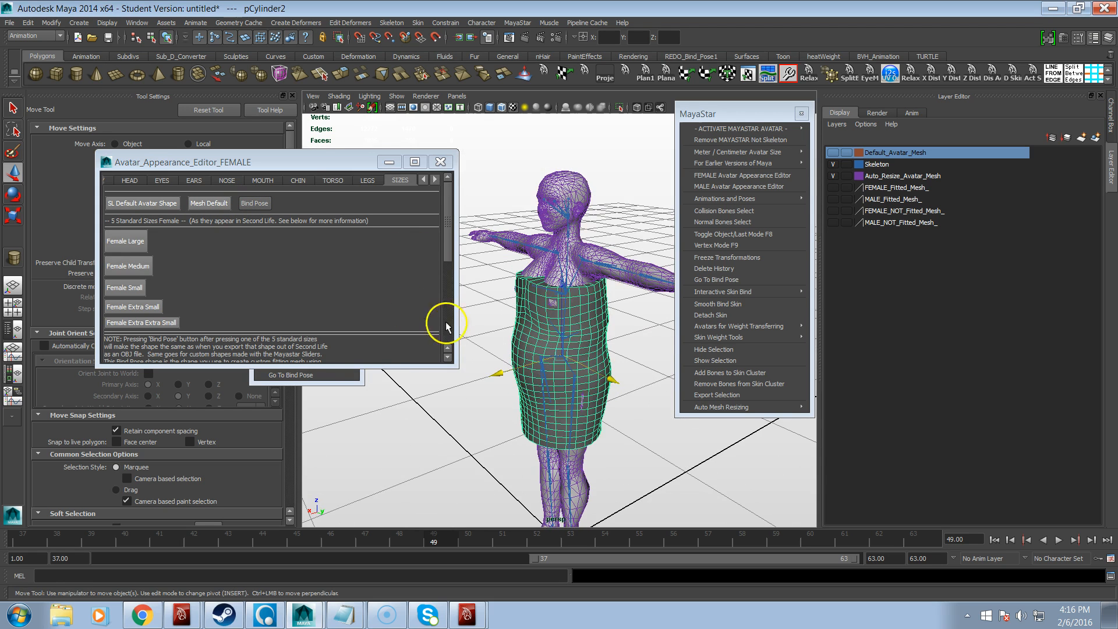
left_click(198, 203)
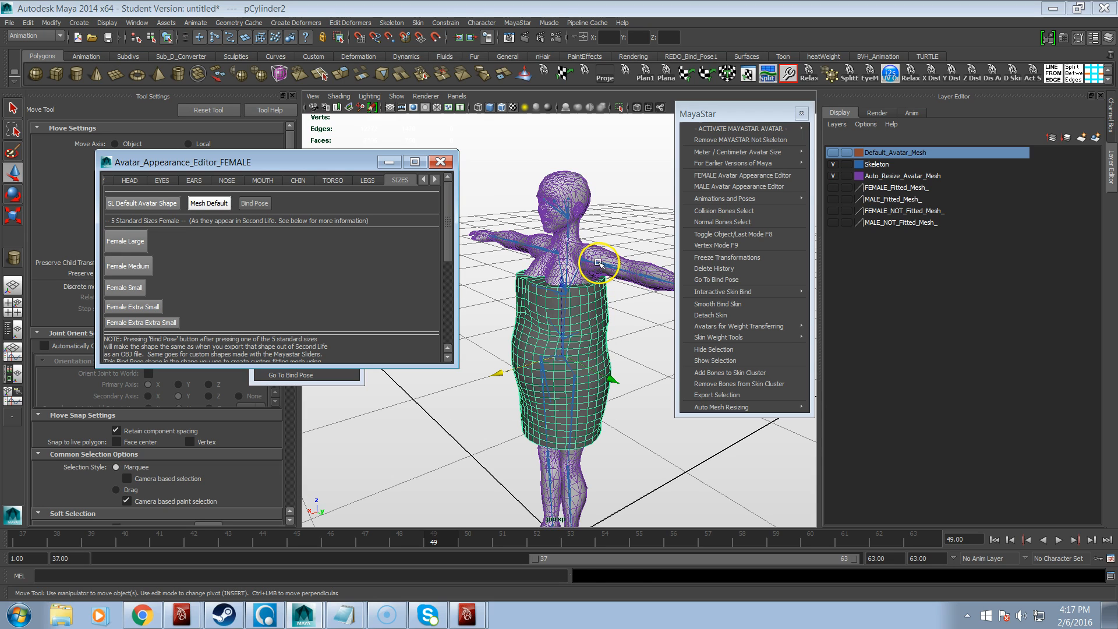
Step: Undo the recent avatar shape changes, selections and skeleton display, back through the deletion of the original wrapped garment
key("ctrl+z")
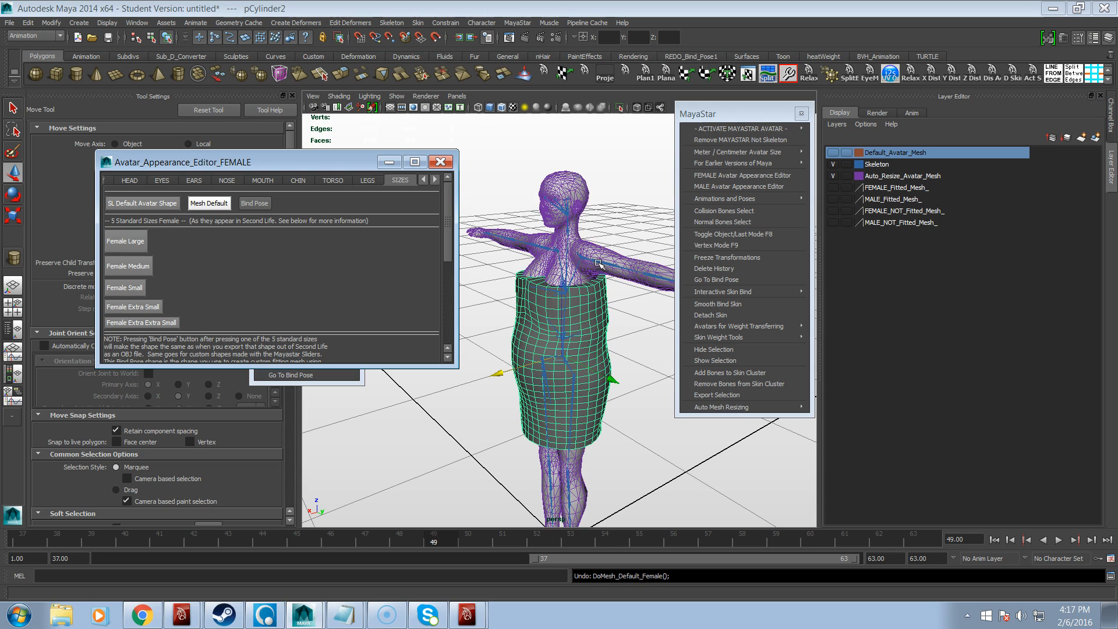
key("ctrl+z")
key("ctrl+z")
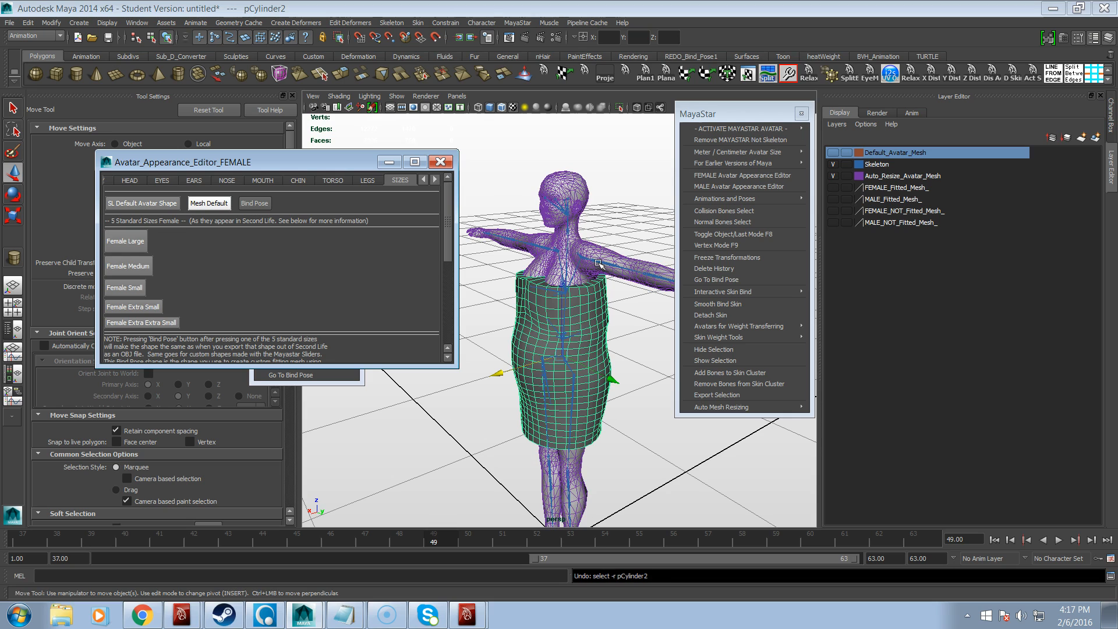
key("ctrl+z")
key("ctrl+z")
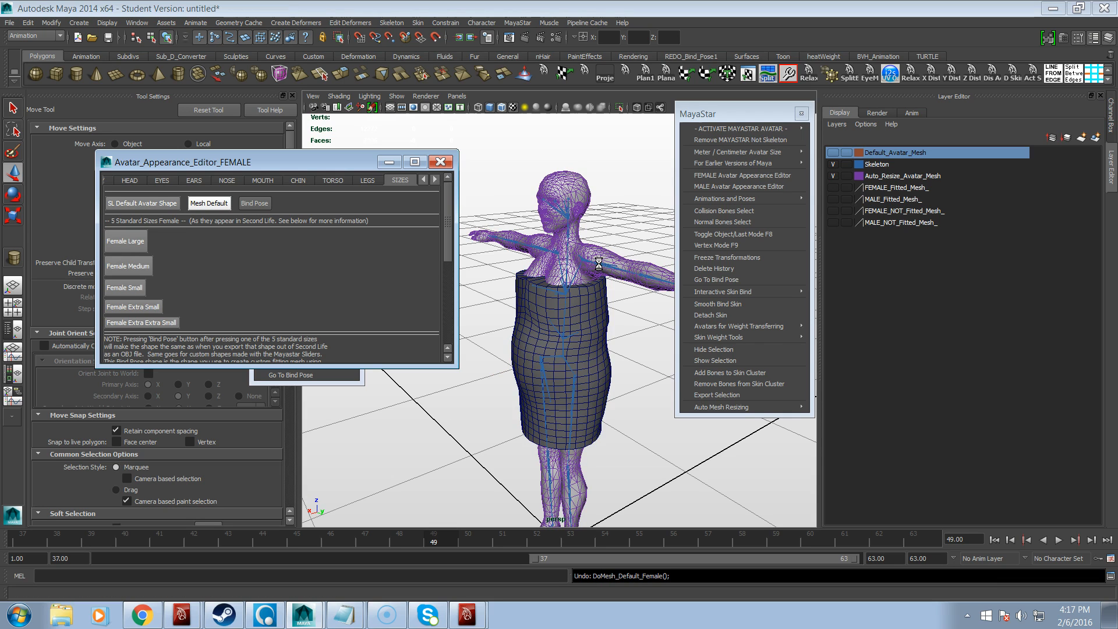
key("ctrl+z")
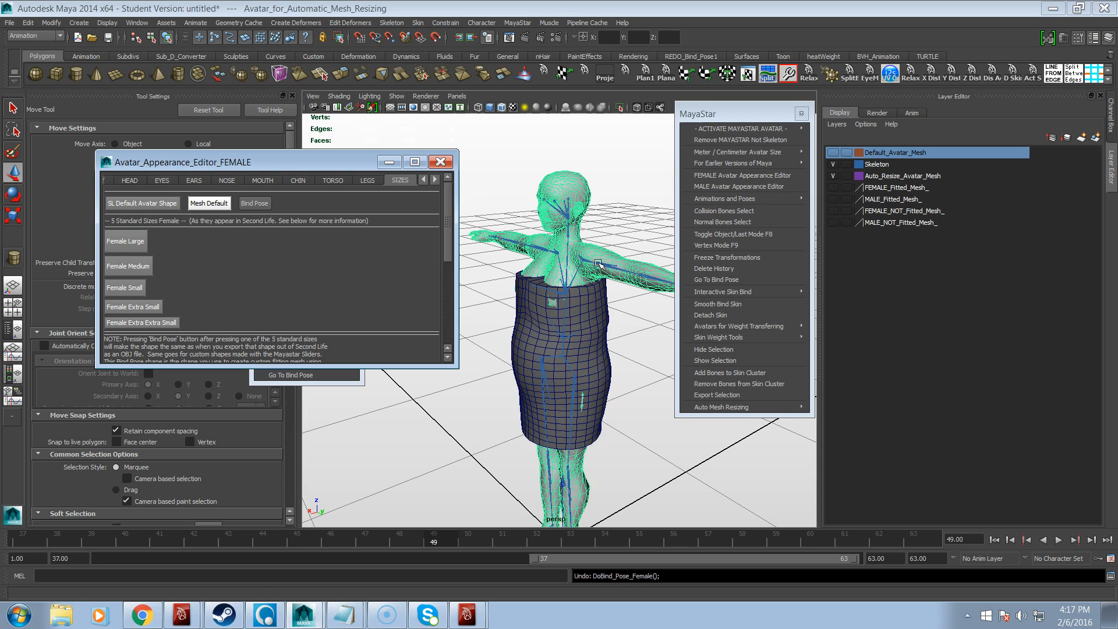
key("ctrl+z")
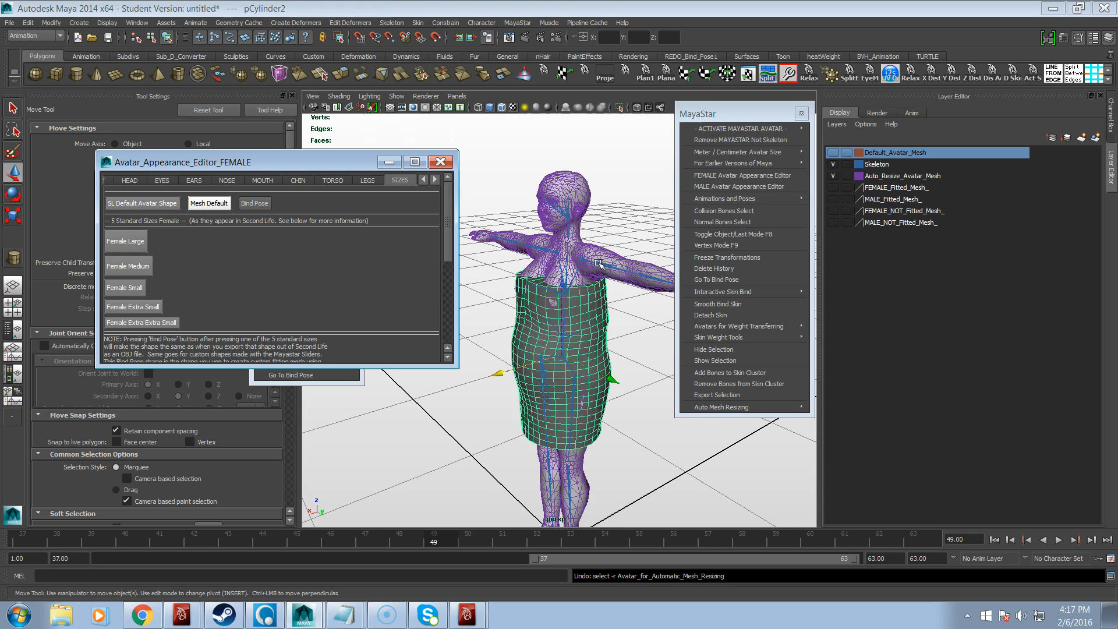
key("ctrl+z")
key("ctrl+z")
key("ctrl+z")
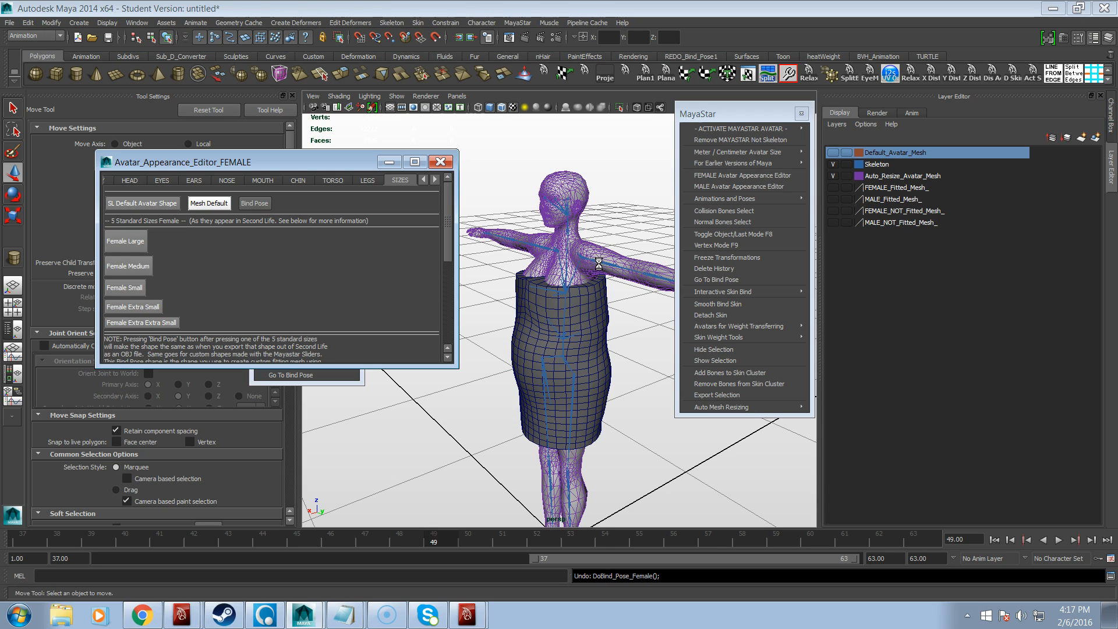
key("ctrl+z")
key("ctrl+z")
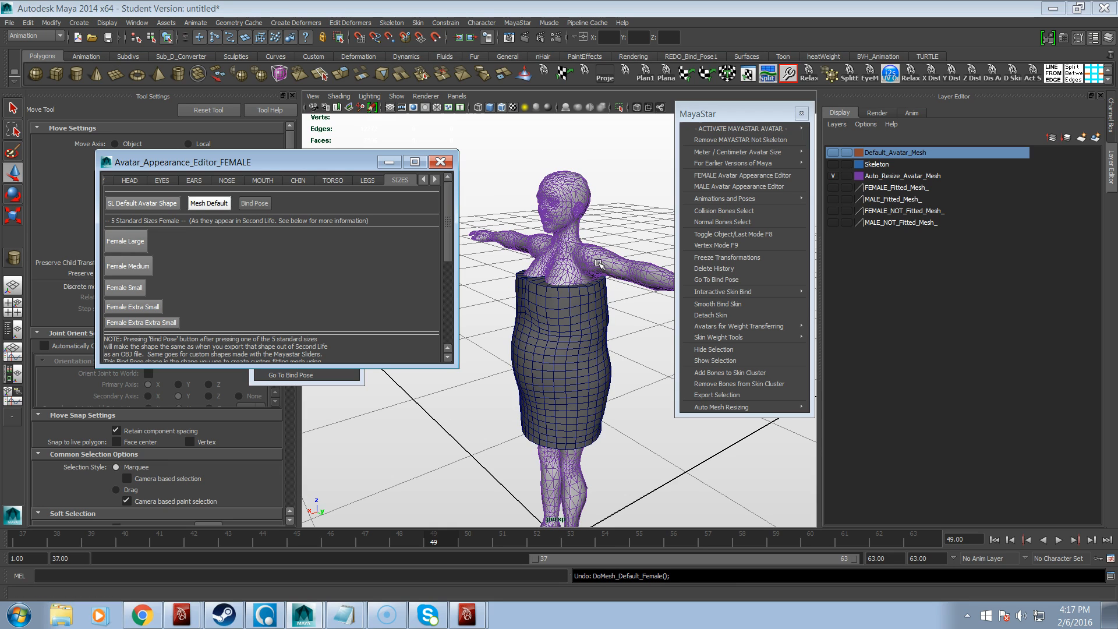
key("ctrl+z")
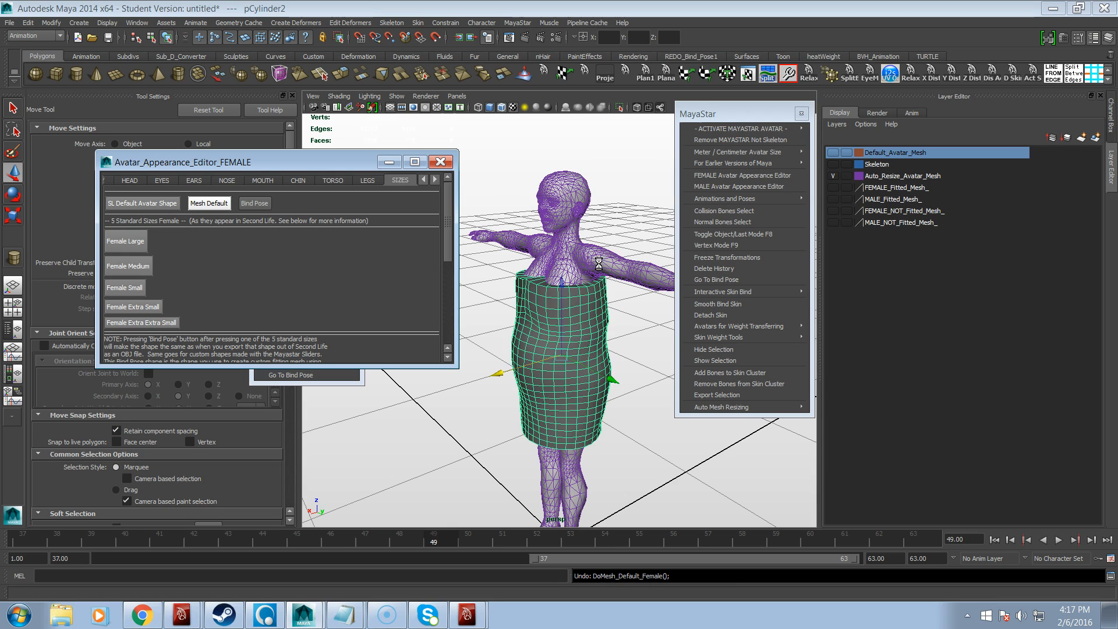
key("ctrl+z")
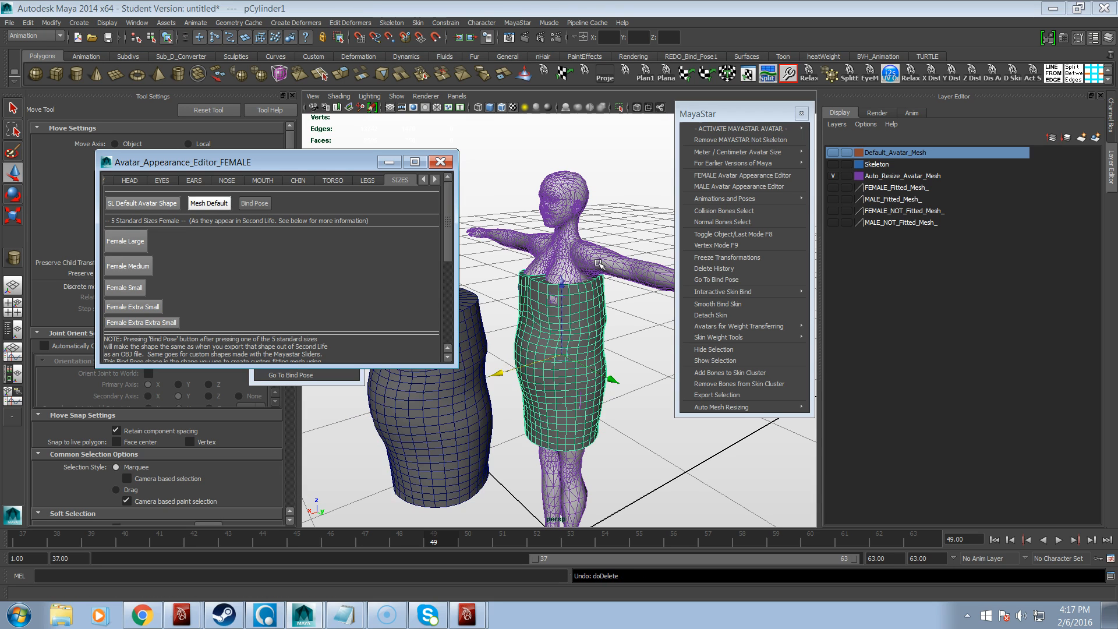
Step: Put the avatar in Bind Pose and compare the wrapped garment with its separate copy from another angle
left_click(598, 264)
mouse_move(582, 293)
left_mouse_down("alt")
mouse_move(631, 287)
mouse_move(581, 293)
left_mouse_up("alt")
middle_click_drag(580, 294, 634, 293, "alt")
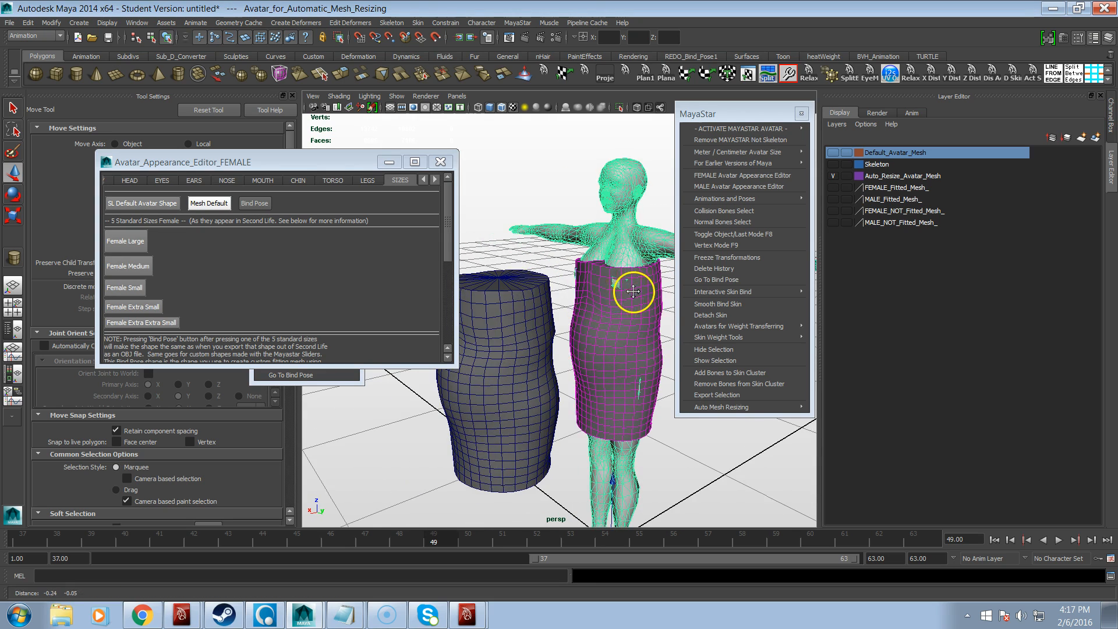
left_click(491, 372)
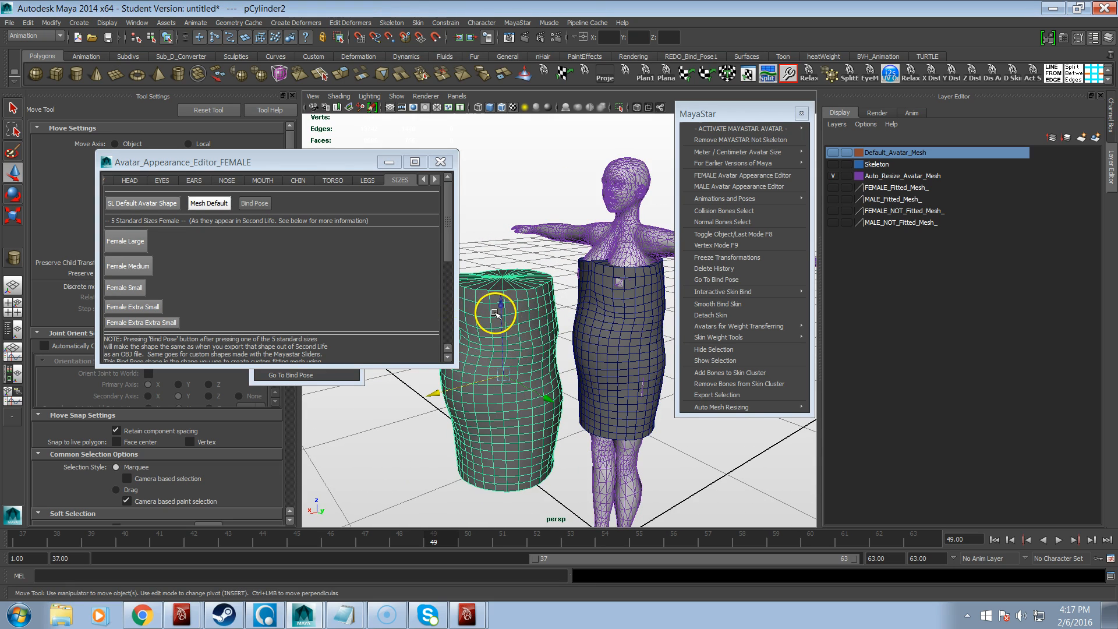
left_click(264, 204)
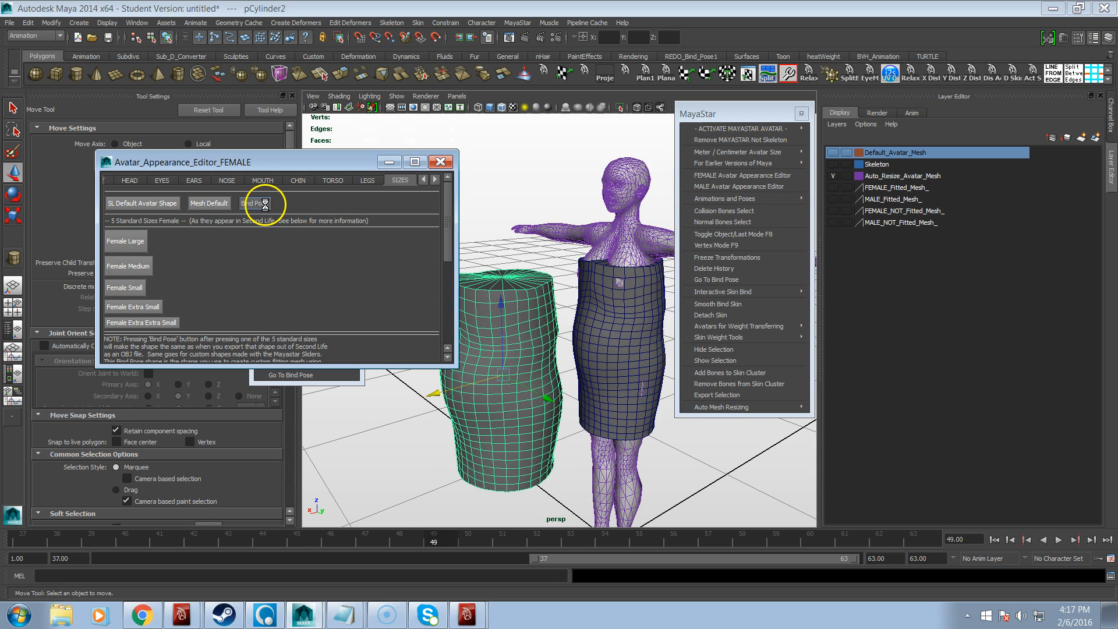
left_click(616, 358)
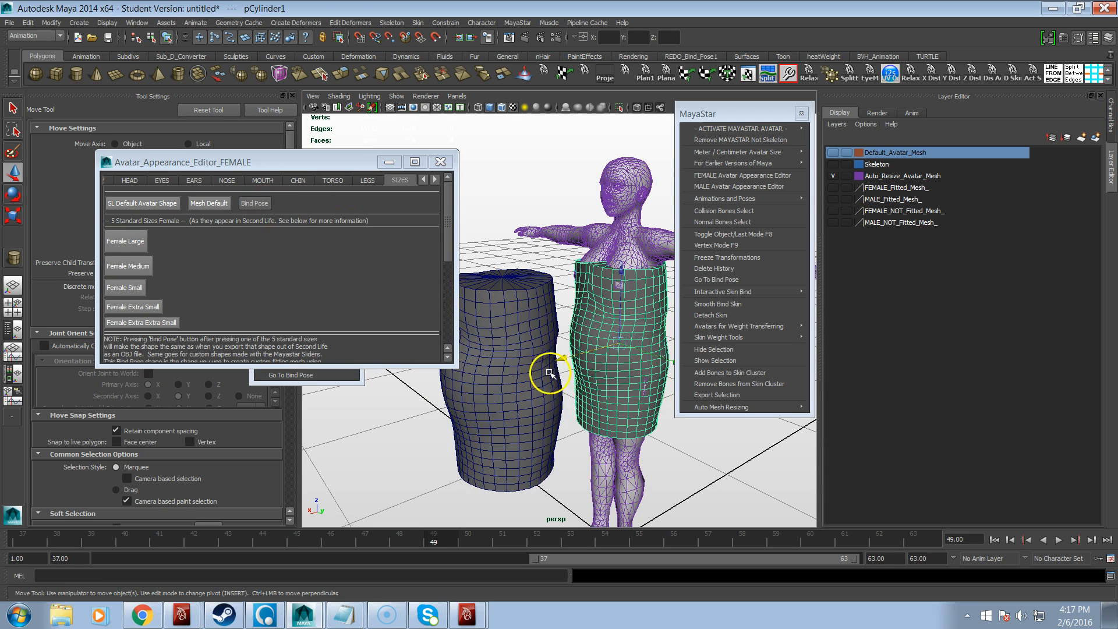
left_click(550, 374)
left_click_drag(624, 387, 530, 379, "alt")
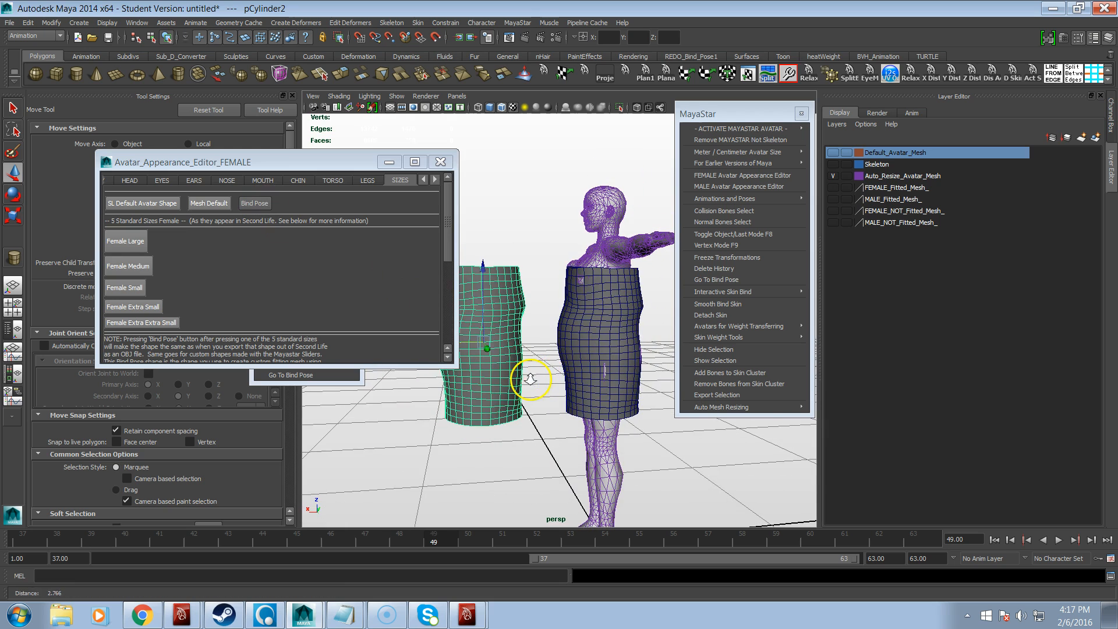
Step: Move the Avatar Appearance Editor clear of the garments and select the wrapped garment and its copy in turn
left_click(351, 168)
left_click_drag(351, 168, 275, 157)
left_click_drag(559, 308, 573, 313, "alt")
left_click(596, 316)
left_click(477, 324)
left_click_drag(476, 319, 530, 332, "alt")
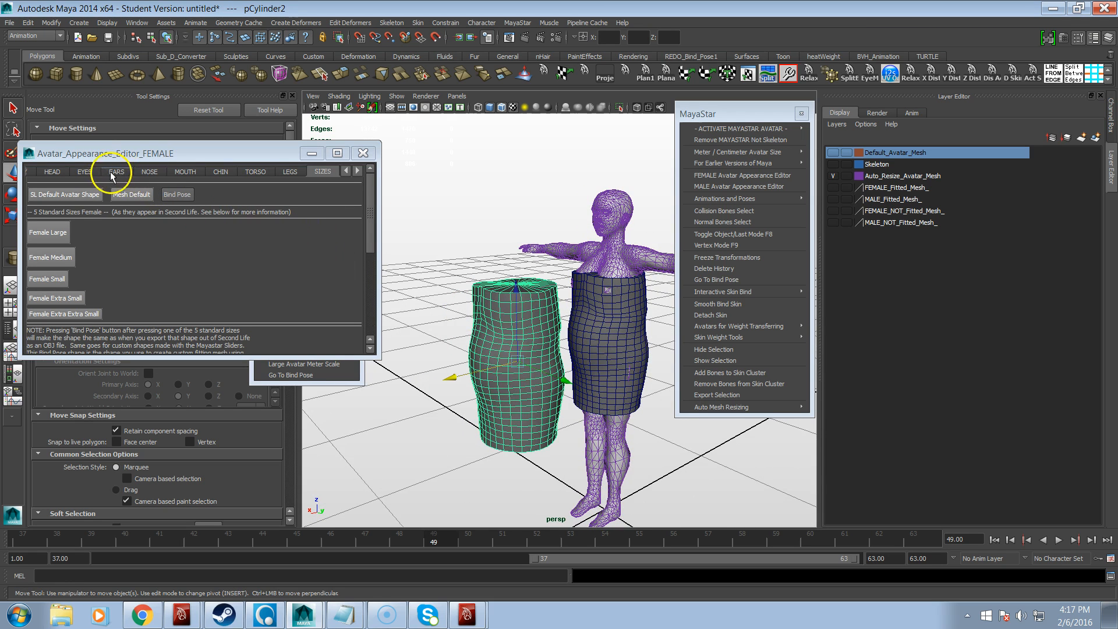
Step: Switch the avatar to Female Large and then Mesh Default, and select the wrapped garment to see how it reshapes
left_click(54, 232)
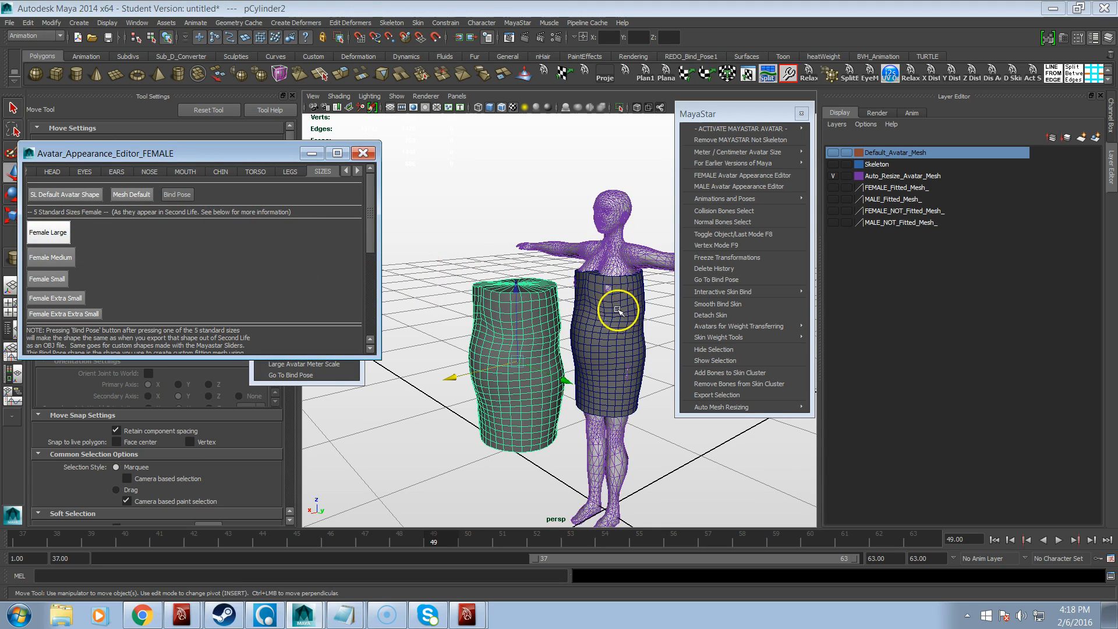
left_click(143, 194)
mouse_move(591, 342)
left_mouse_down("alt")
mouse_move(545, 337)
mouse_move(579, 324)
mouse_move(610, 345)
mouse_move(572, 342)
left_mouse_up("alt")
left_click(570, 337)
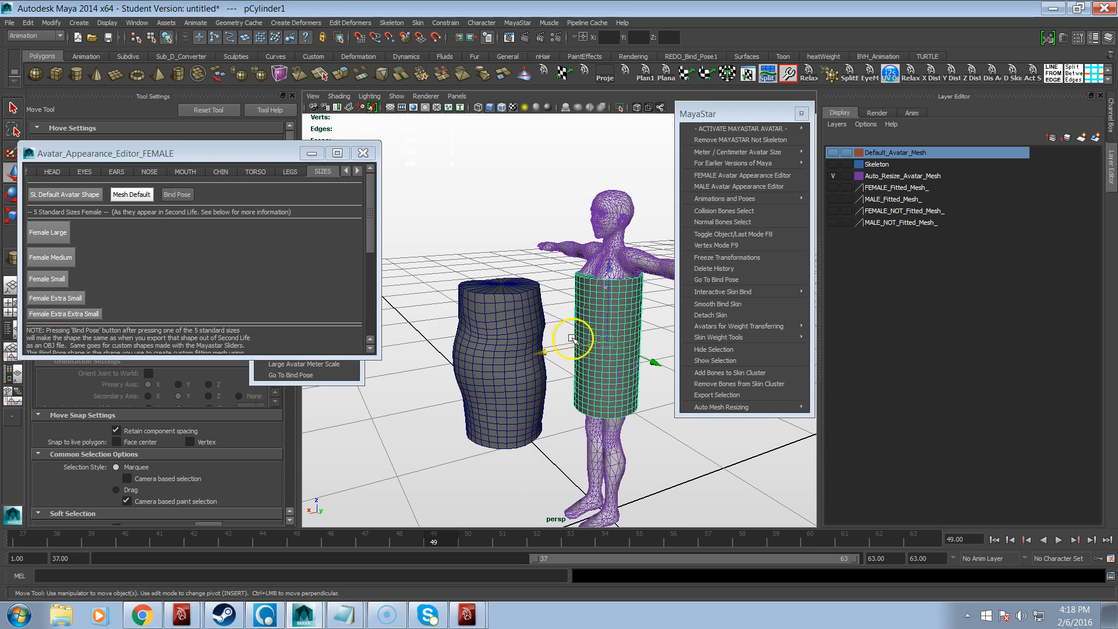
Step: Set the avatar to Female Large in Bind Pose, duplicate the wrapped garment and place the duplicate beside the first copy
left_click(35, 236)
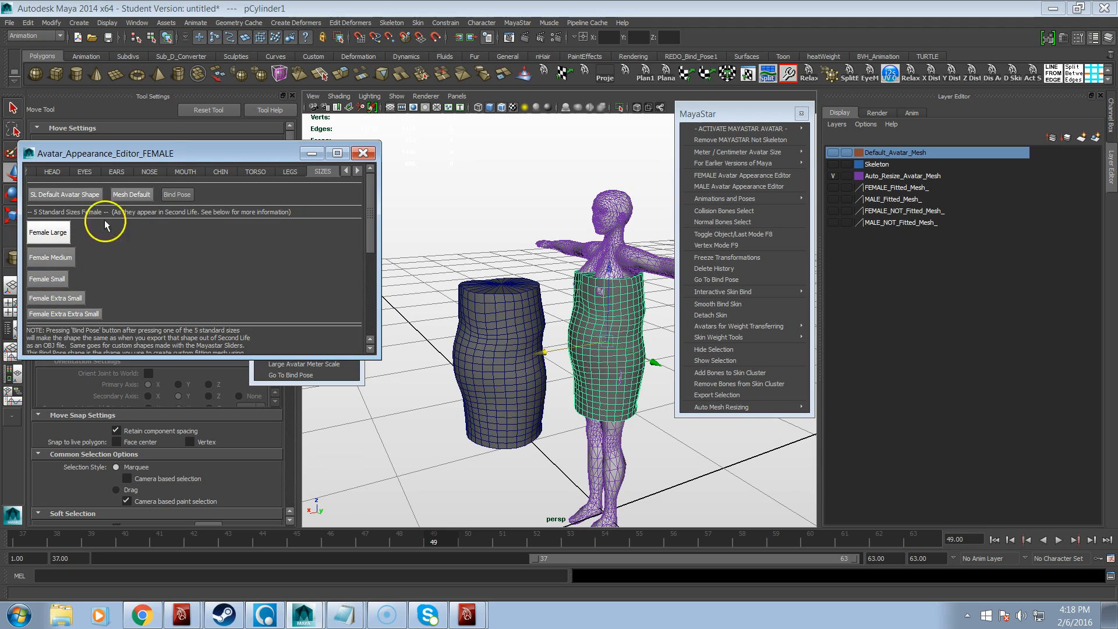
left_click(176, 196)
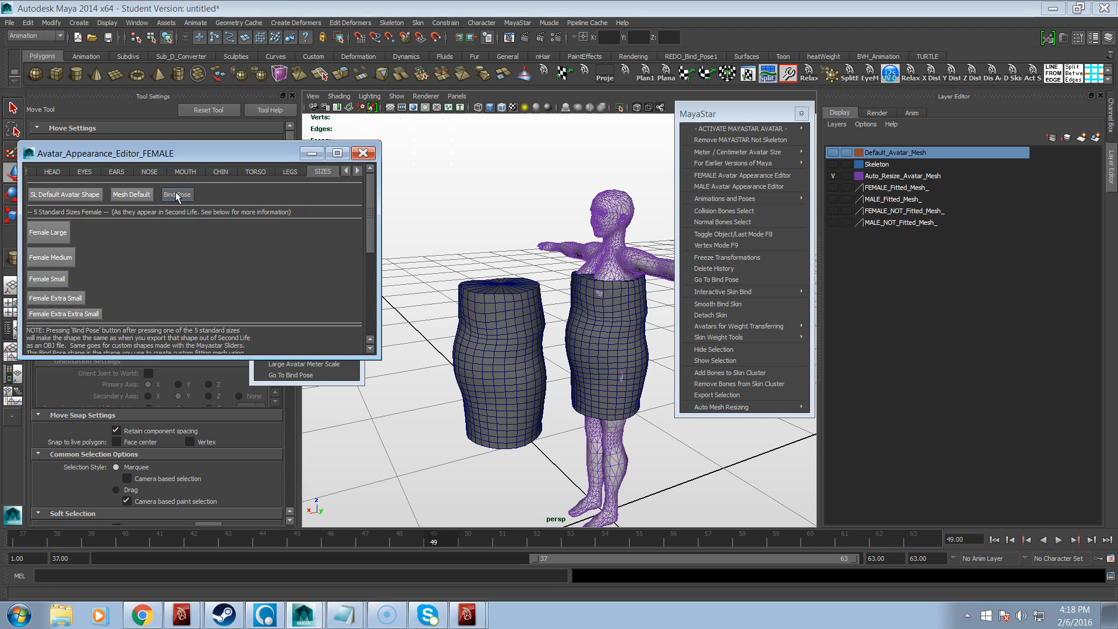
left_click(480, 312)
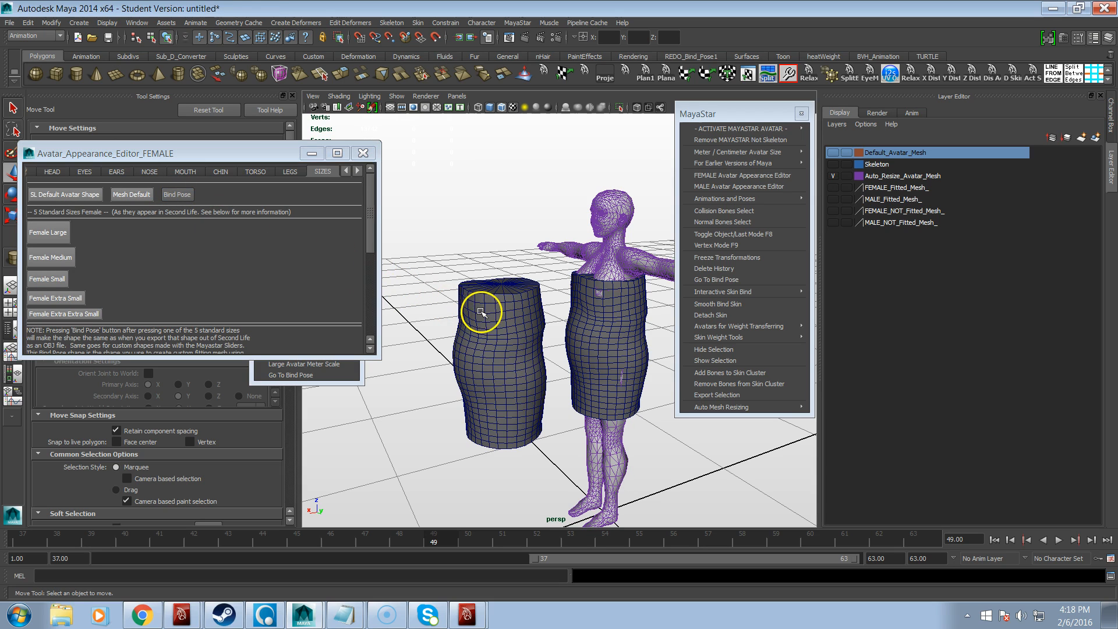
left_click(615, 374)
left_click_drag(539, 351, 311, 377)
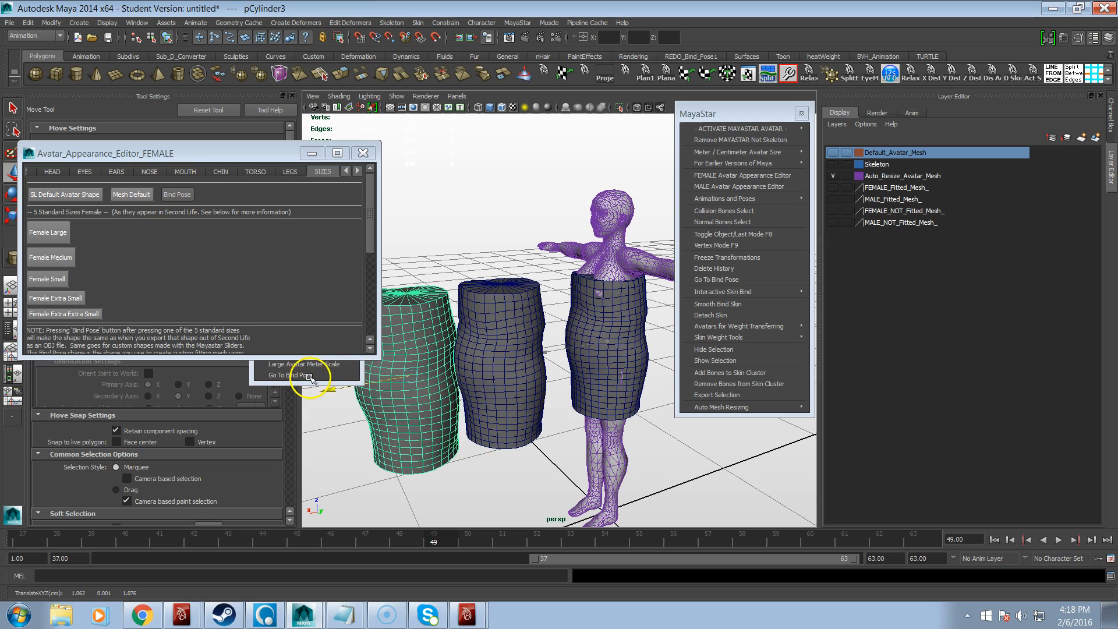
Step: Read the Bind Pose note below the standard female sizes, then close the Avatar Appearance Editor
left_click_drag(479, 365, 517, 362, "alt")
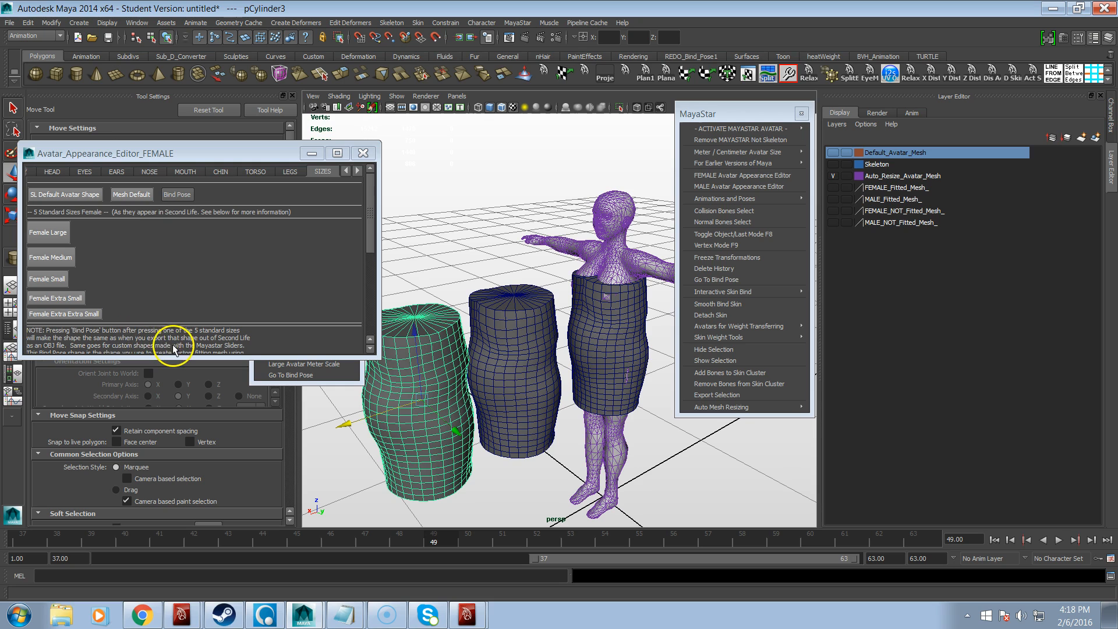
scroll(174, 344, "down", 3)
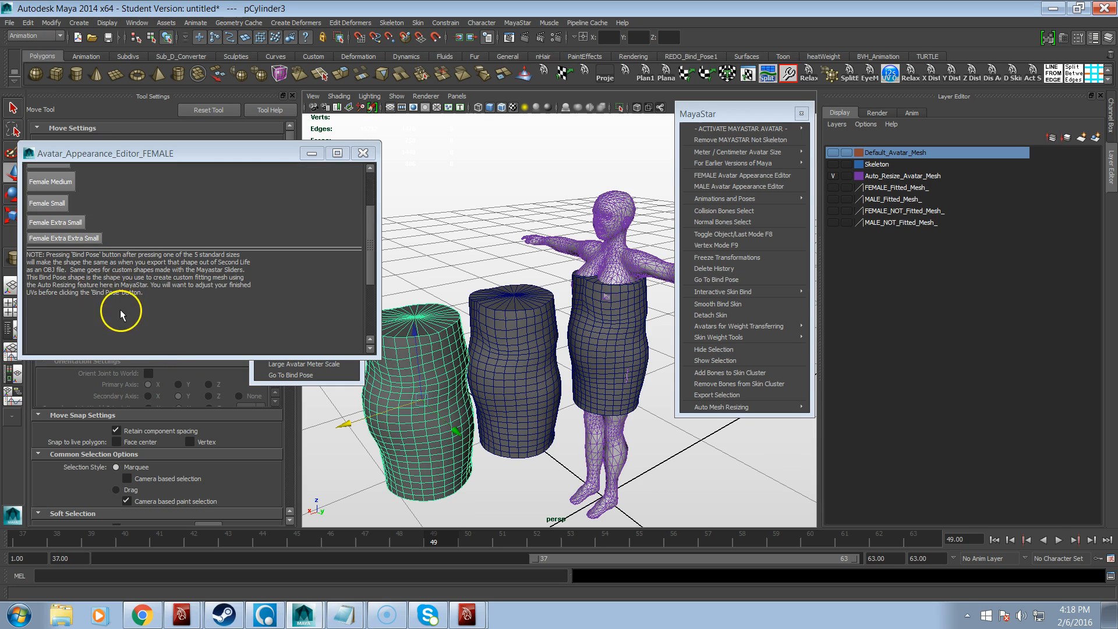
scroll(156, 281, "up", 3)
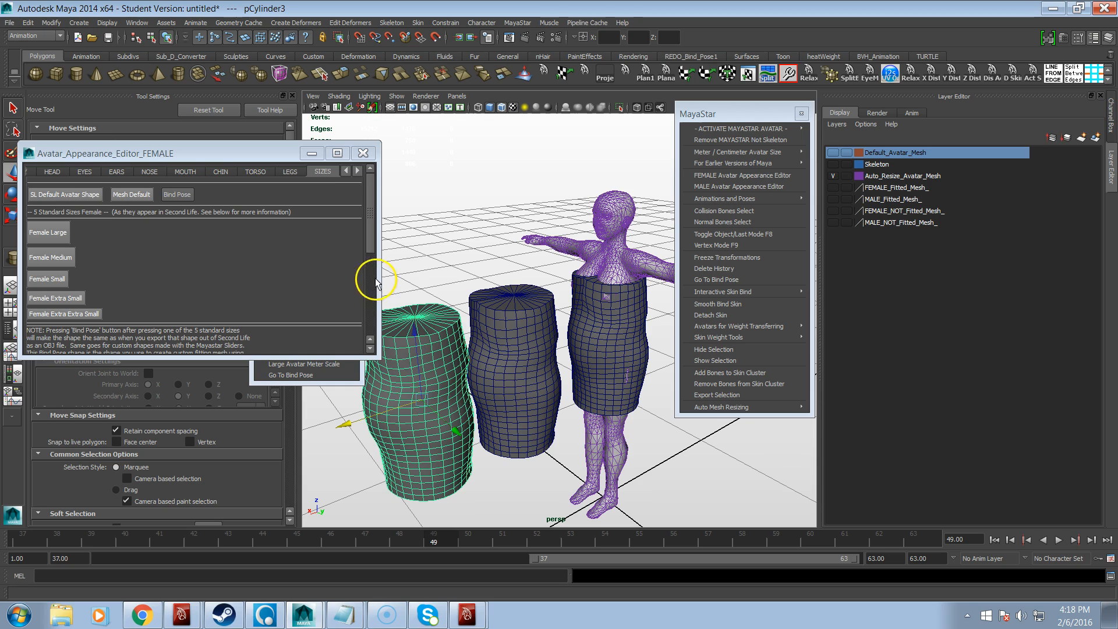
left_click(368, 155)
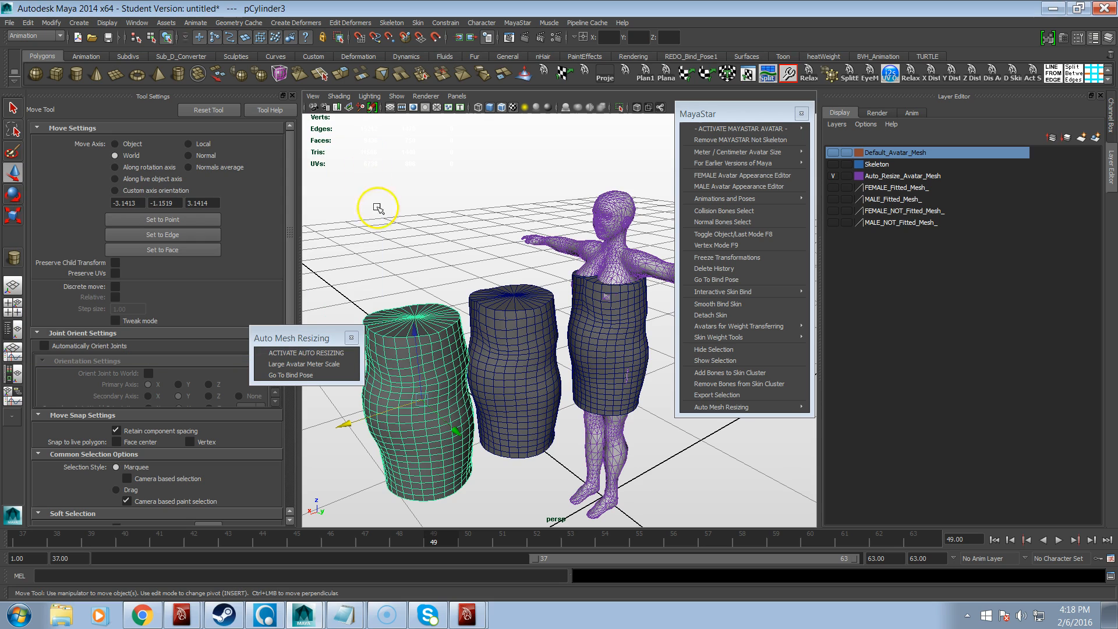
Step: Delete both garment copies beside the avatar and select the garment still wrapped around it
left_click(331, 369)
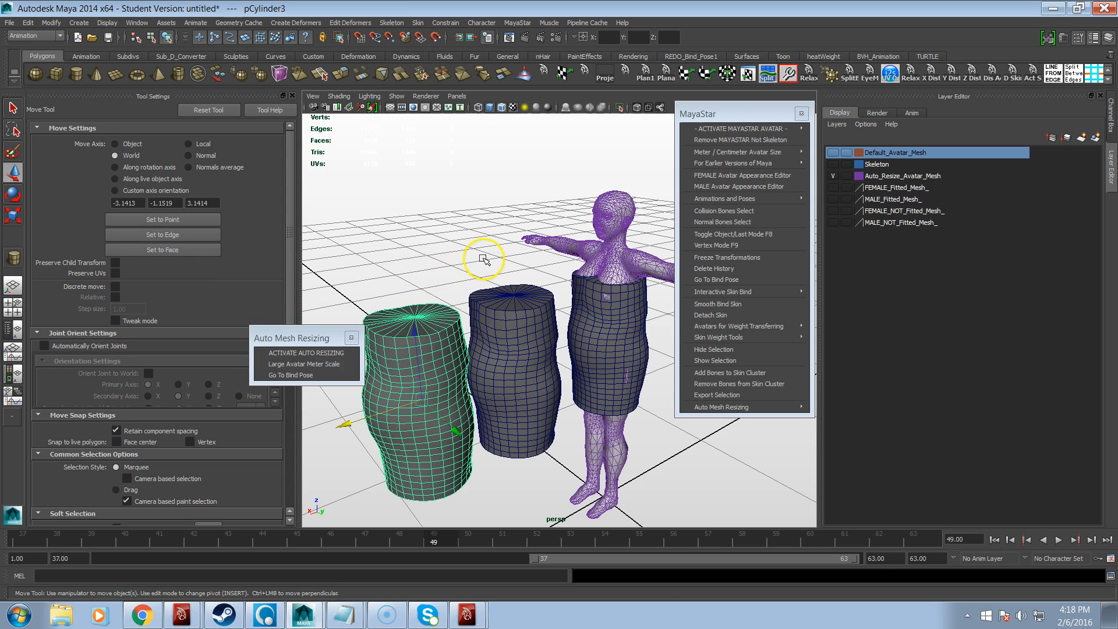
scroll(483, 257, "down", 4)
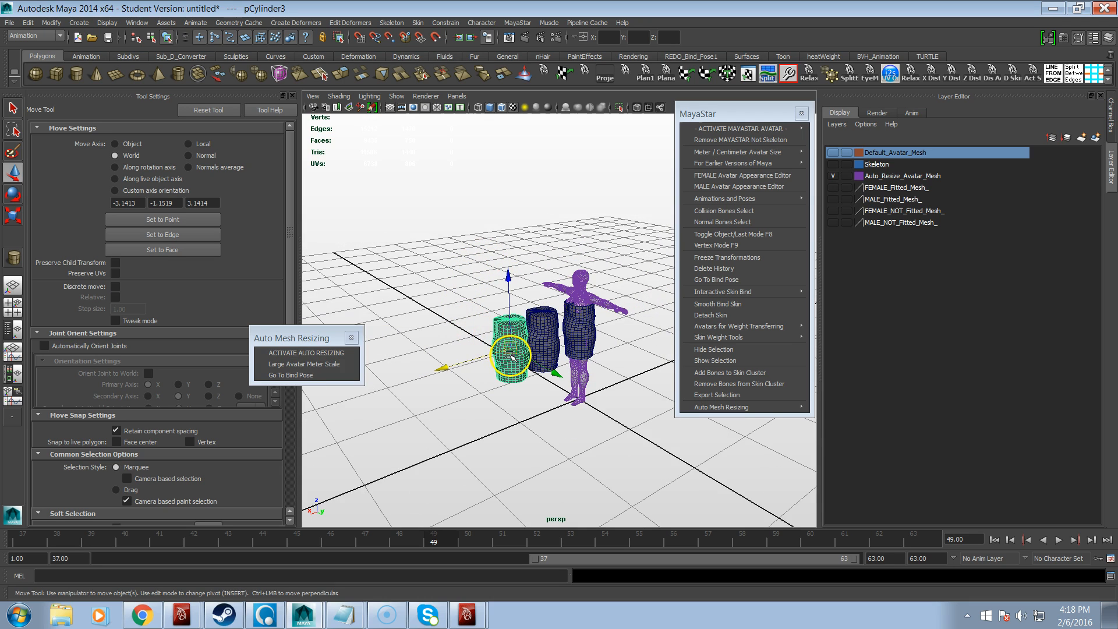
key("Delete")
left_click(532, 332)
key("Delete")
left_click(565, 323)
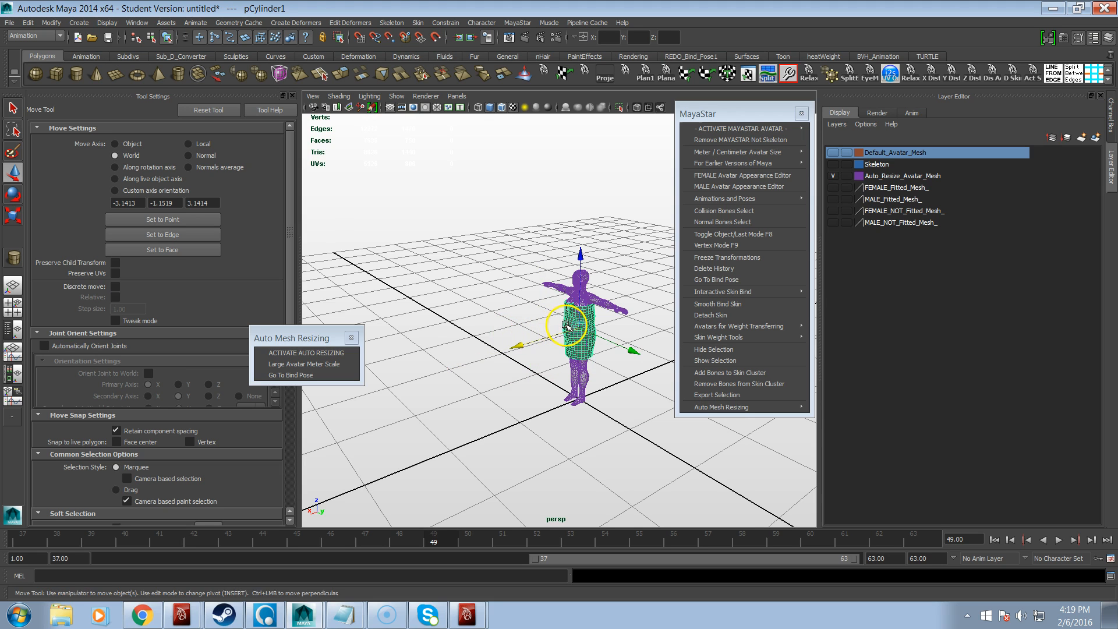
Step: Examine the wrapped garment's fit around the avatar's chest and body from several angles and distances
key("f")
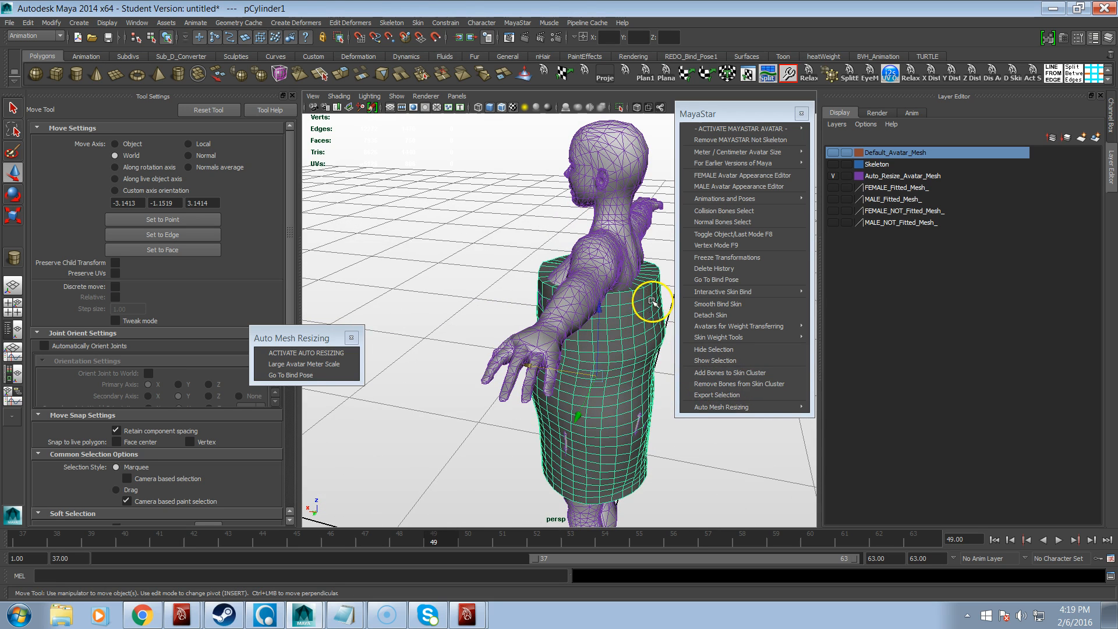
left_click_drag(472, 311, 583, 251, "alt")
middle_click_drag(582, 251, 516, 296, "alt")
right_click_drag(516, 296, 656, 319, "alt")
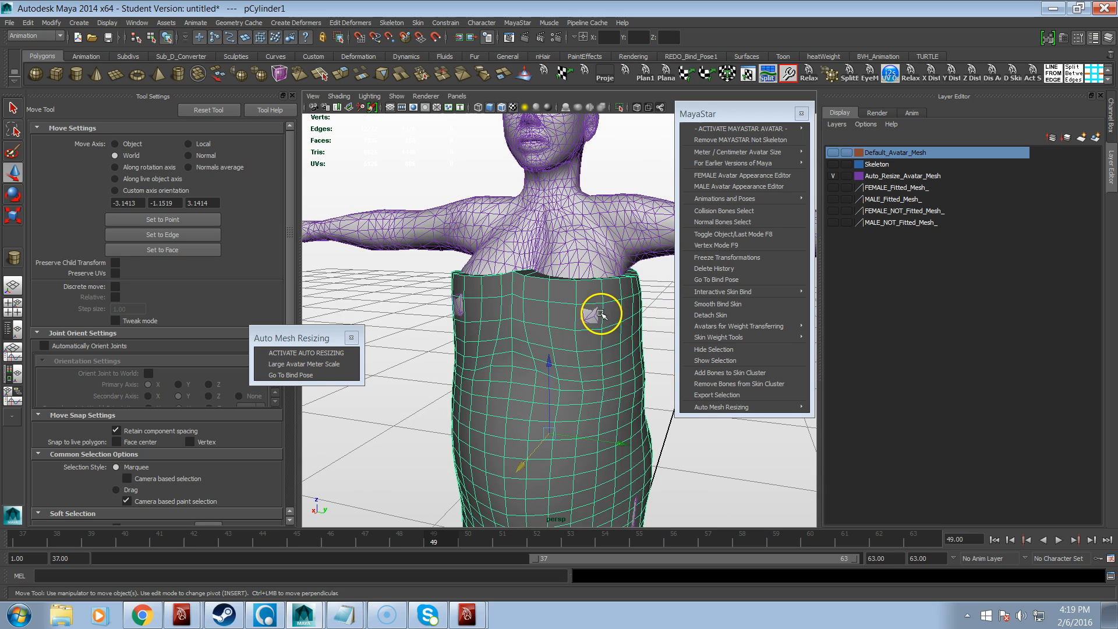
right_click_drag(569, 288, 509, 294, "alt")
left_click_drag(526, 288, 560, 311, "alt")
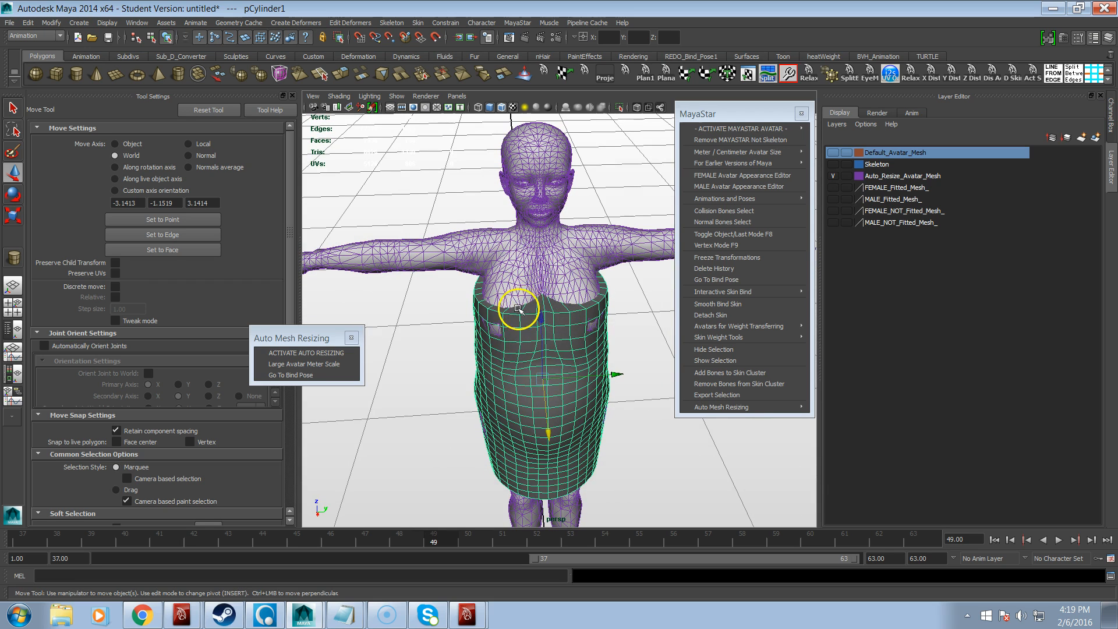
left_click_drag(544, 312, 542, 293, "alt")
right_click_drag(542, 293, 314, 269, "alt")
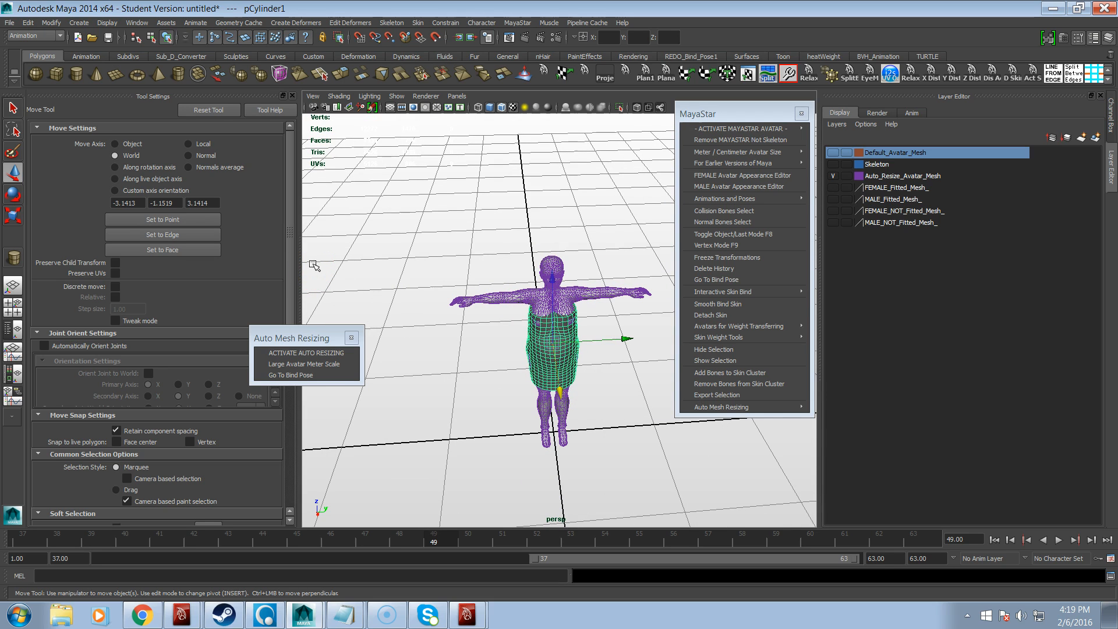
left_click_drag(459, 327, 492, 376, "alt")
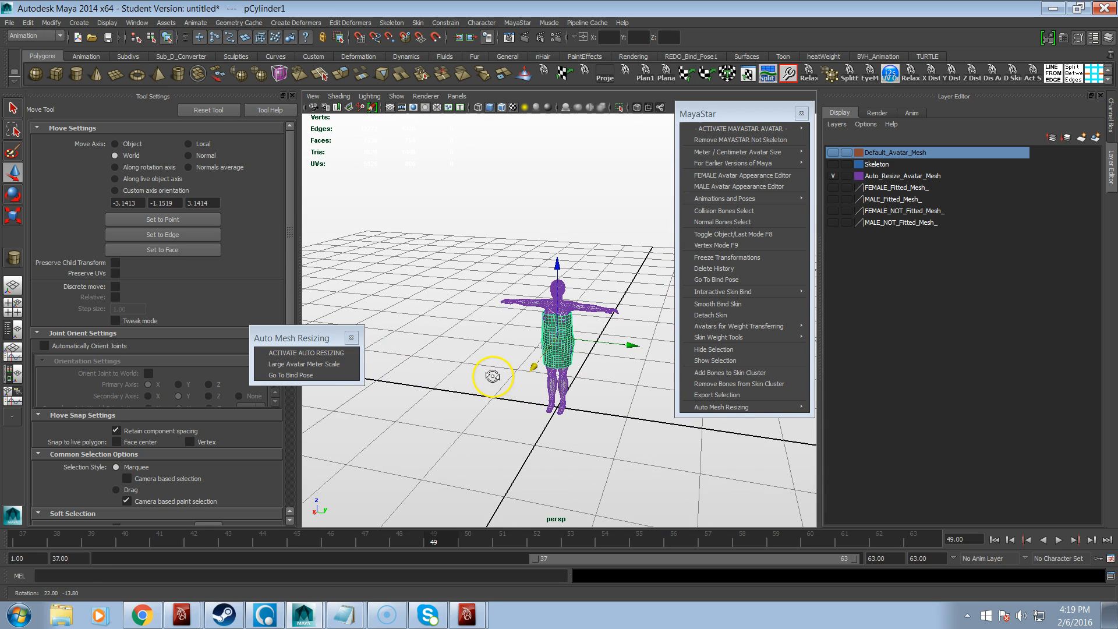
Step: Convert the avatar and wrapped garment to Large Avatar Meter Scale and inspect the garment closely around the chest
left_click(327, 364)
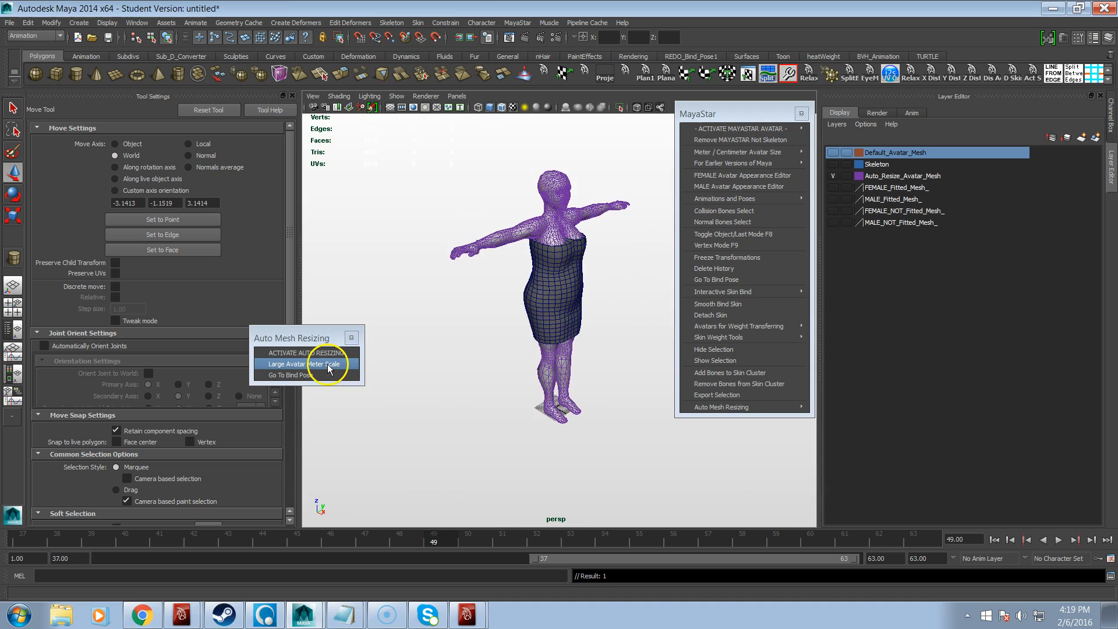
left_click_drag(594, 344, 492, 352, "alt")
right_click_drag(492, 352, 627, 350, "alt")
middle_click_drag(590, 303, 553, 400, "alt")
right_click_drag(553, 384, 737, 374, "alt")
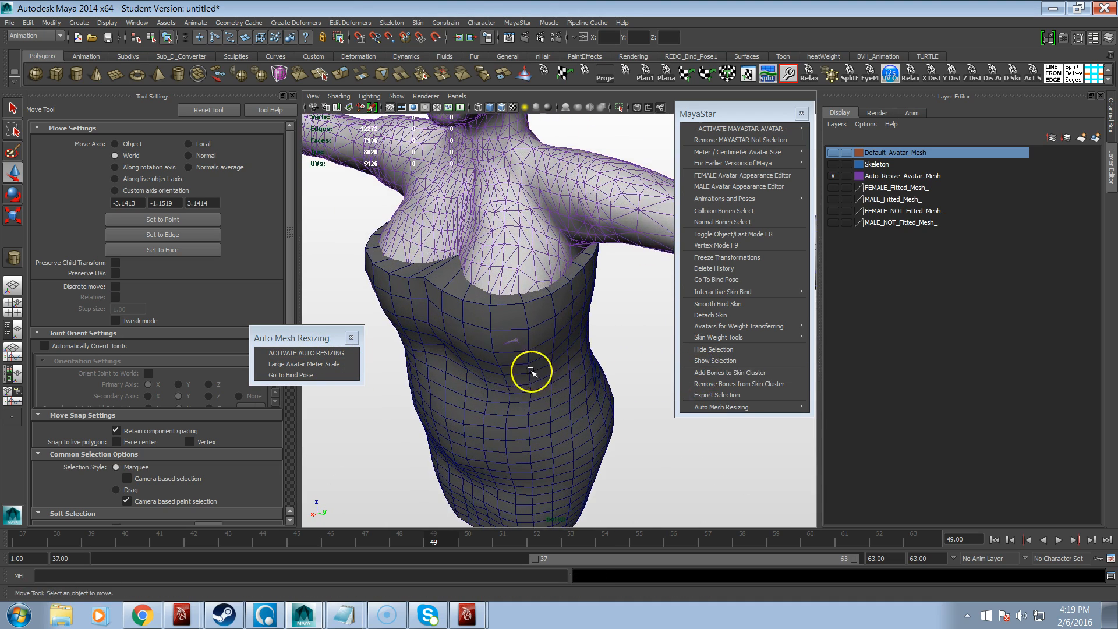
Step: Examine the wrapped garment's fit around the avatar's chest, side and full body at Large Avatar Meter Scale
left_click_drag(532, 371, 536, 362, "alt")
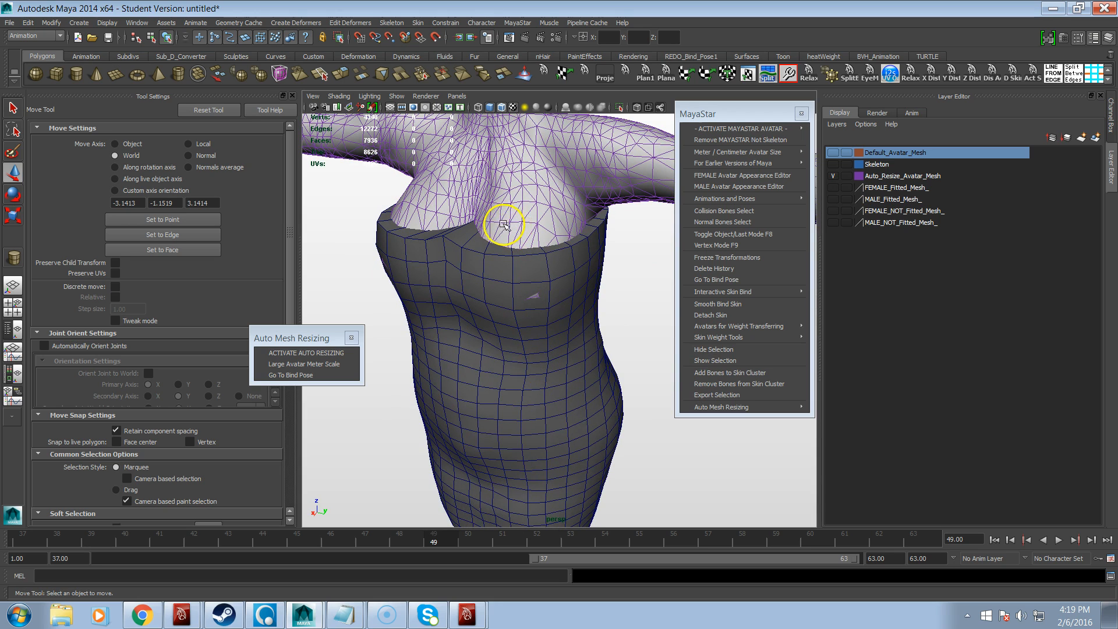
left_click_drag(508, 266, 525, 310, "alt")
left_click(515, 253)
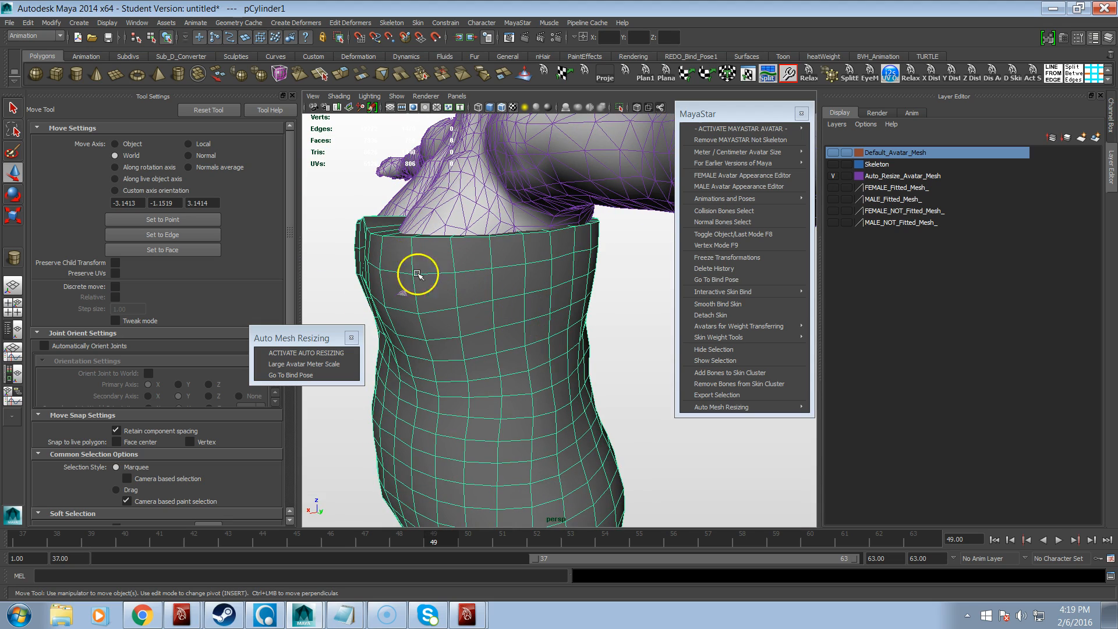
left_click_drag(392, 319, 449, 324, "alt")
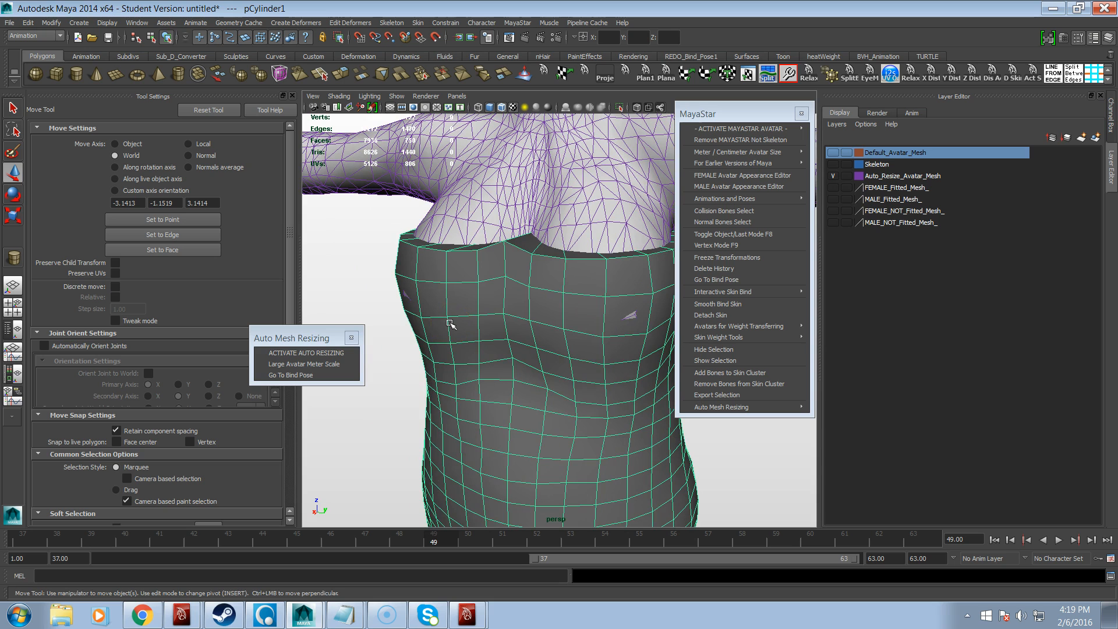
right_click_drag(461, 324, 290, 332, "alt")
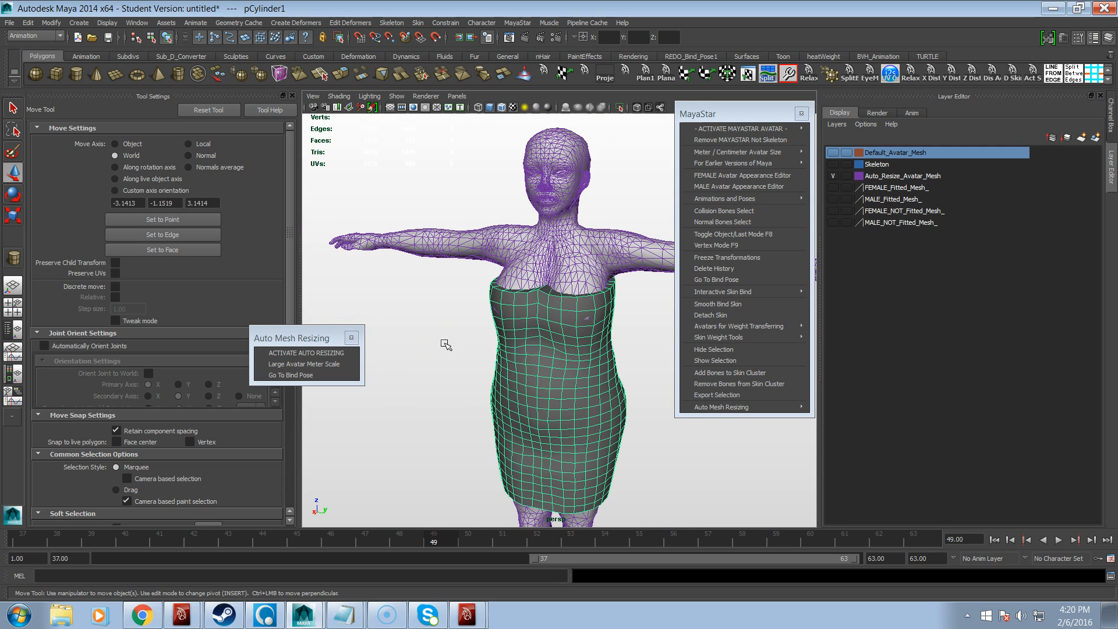
left_click_drag(455, 340, 489, 322, "alt")
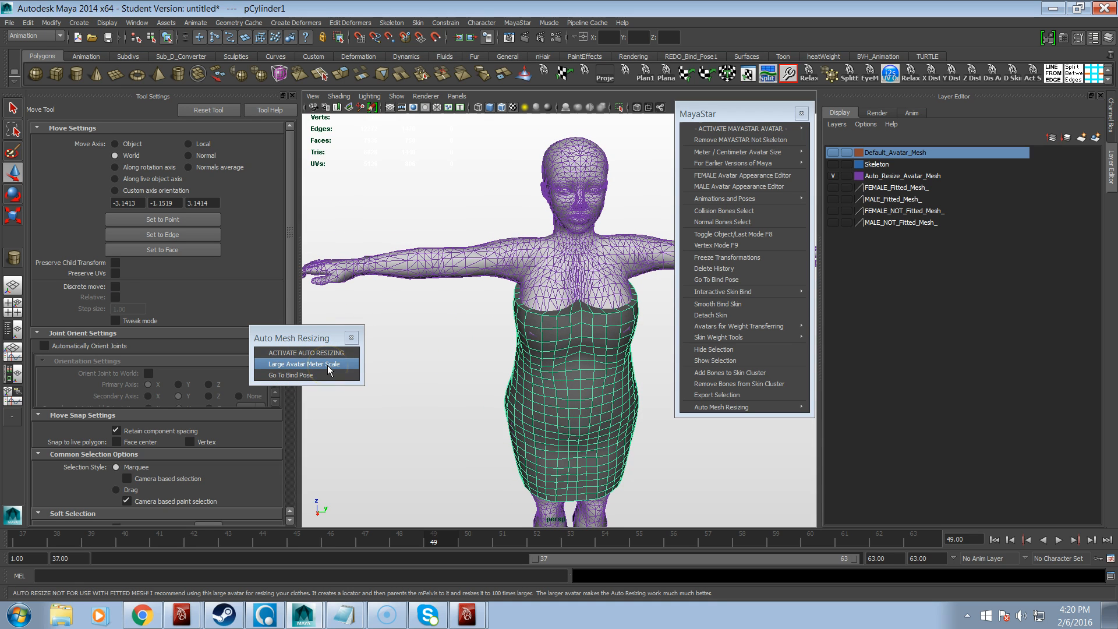
left_click(333, 356)
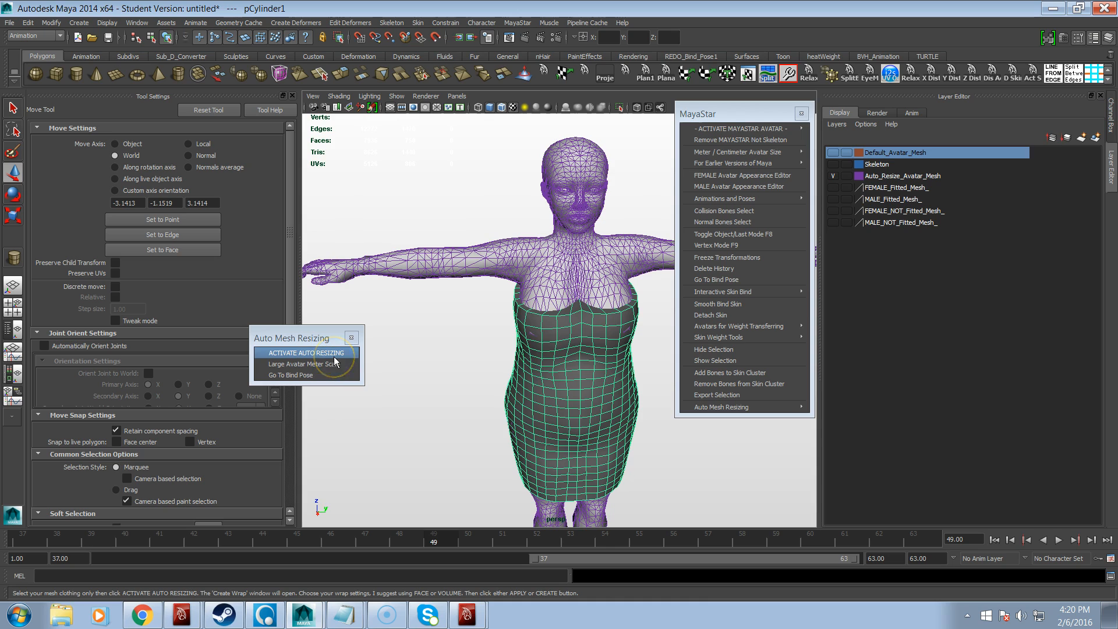
left_click(380, 358)
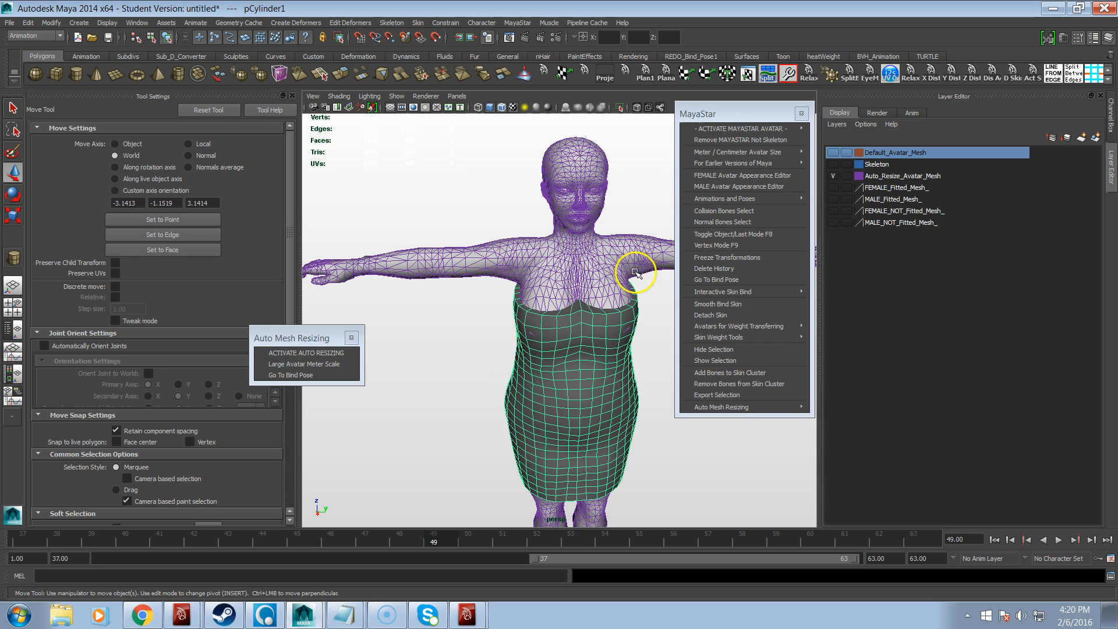
Step: Open the female Avatar Appearance Editor, reset the avatar to the Mesh Default shape, and check how the wrapped garment responds
left_click(719, 177)
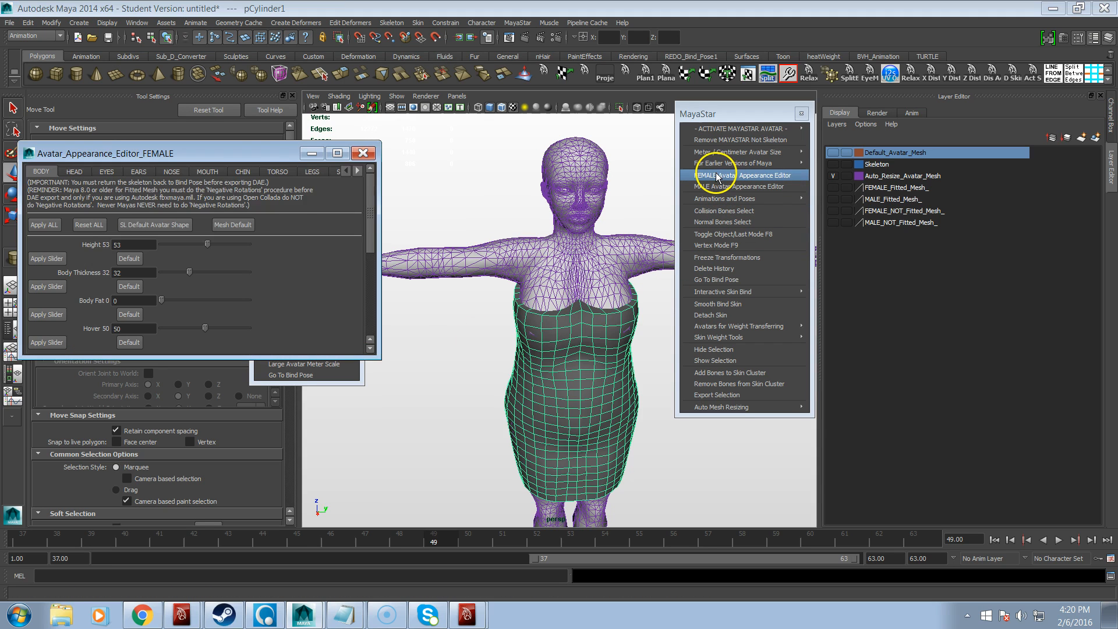
left_click(185, 226)
left_click(218, 225)
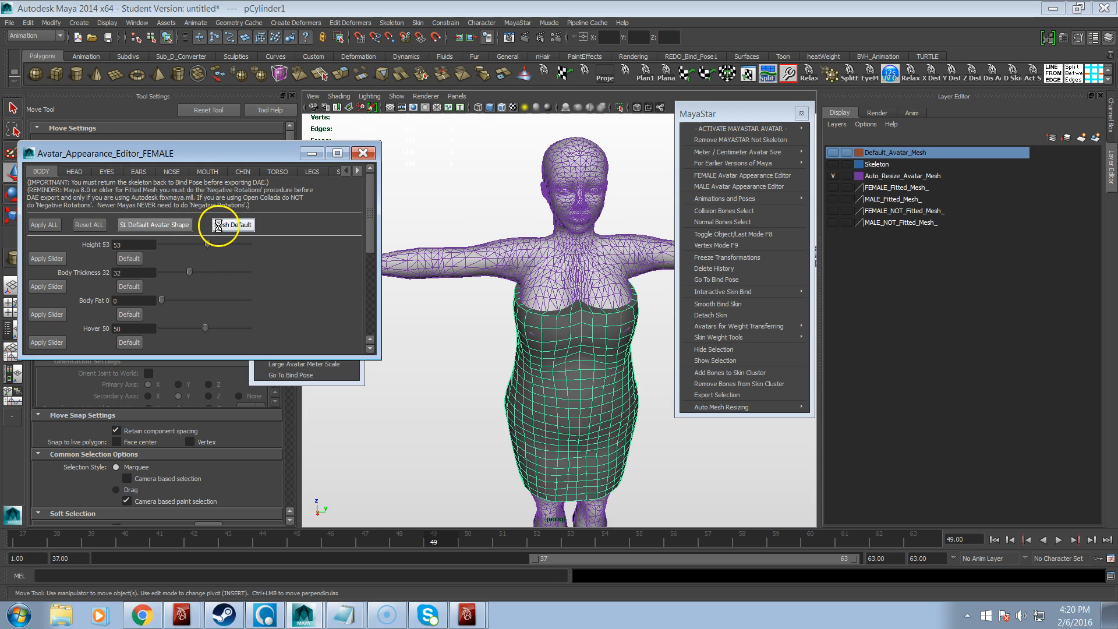
left_click_drag(436, 337, 282, 269, "alt")
left_click(182, 226)
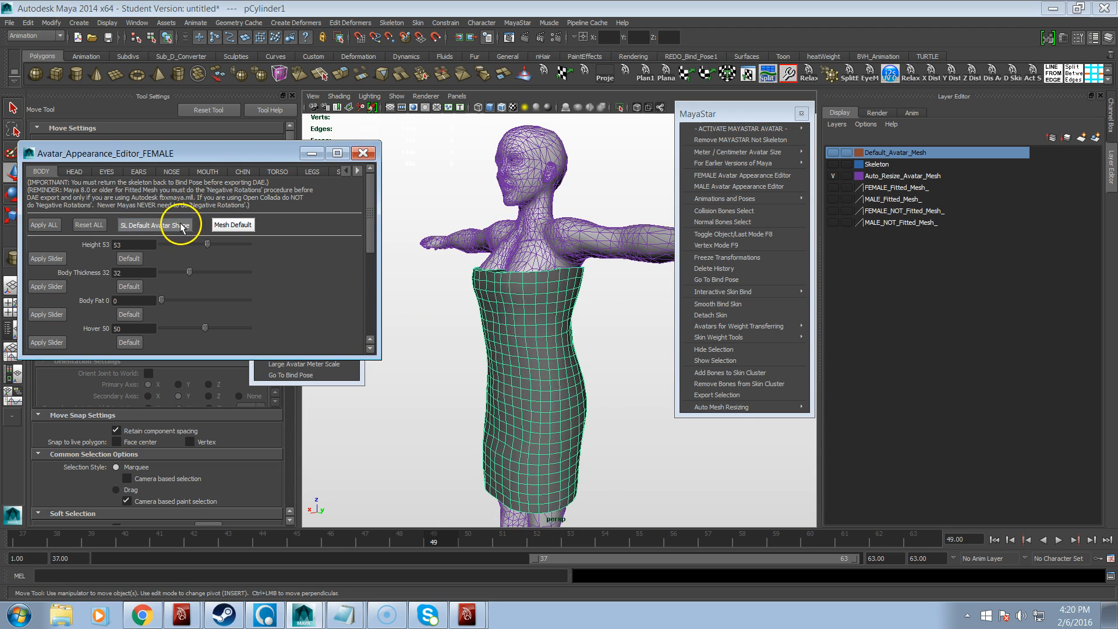
left_click(219, 226)
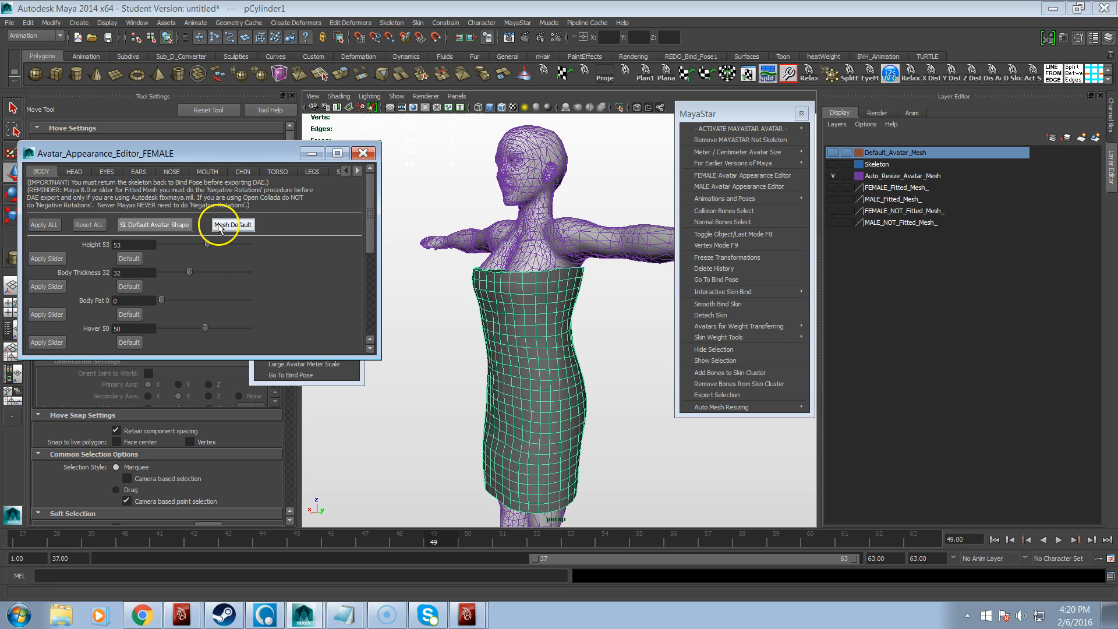
left_click(370, 349)
left_click_drag(521, 388, 566, 383, "alt")
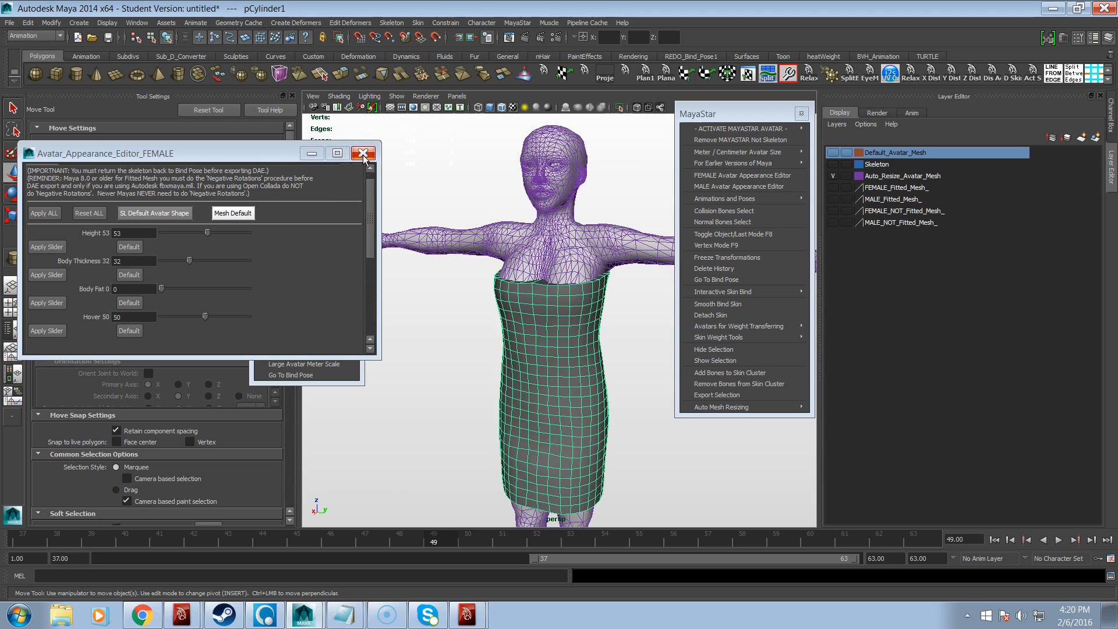
Step: Undo the Mesh Default reset, the Large Avatar Meter Scale conversion and the deletion of the garment copy
key("ctrl+z")
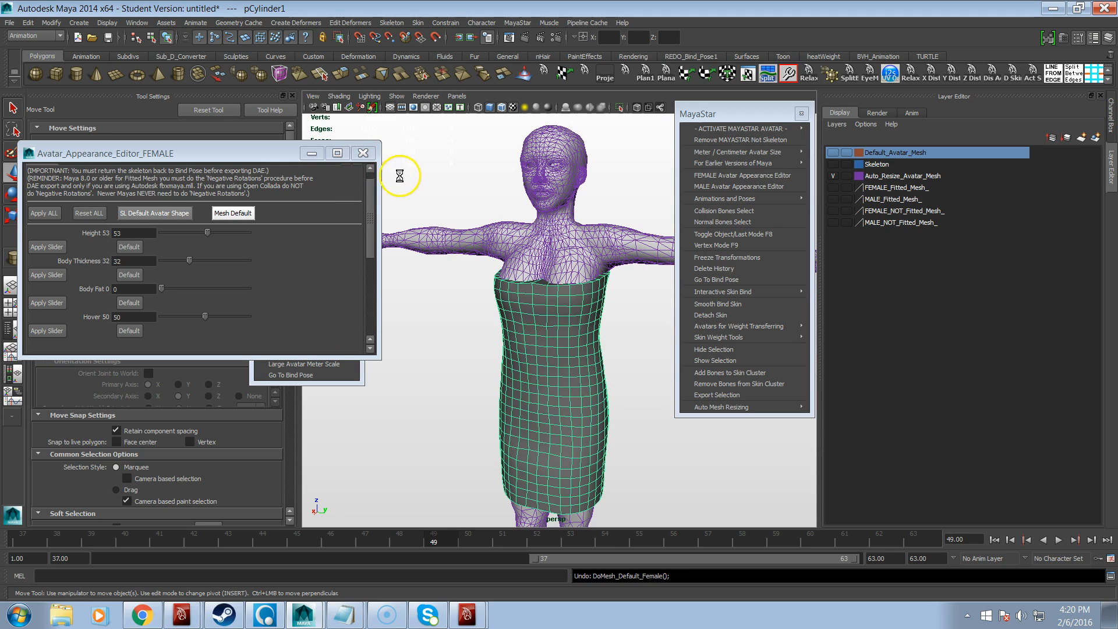
key("ctrl+z")
key("ctrl+z")
key("ctrl+z")
middle_click_drag(477, 320, 504, 151, "alt")
key("f")
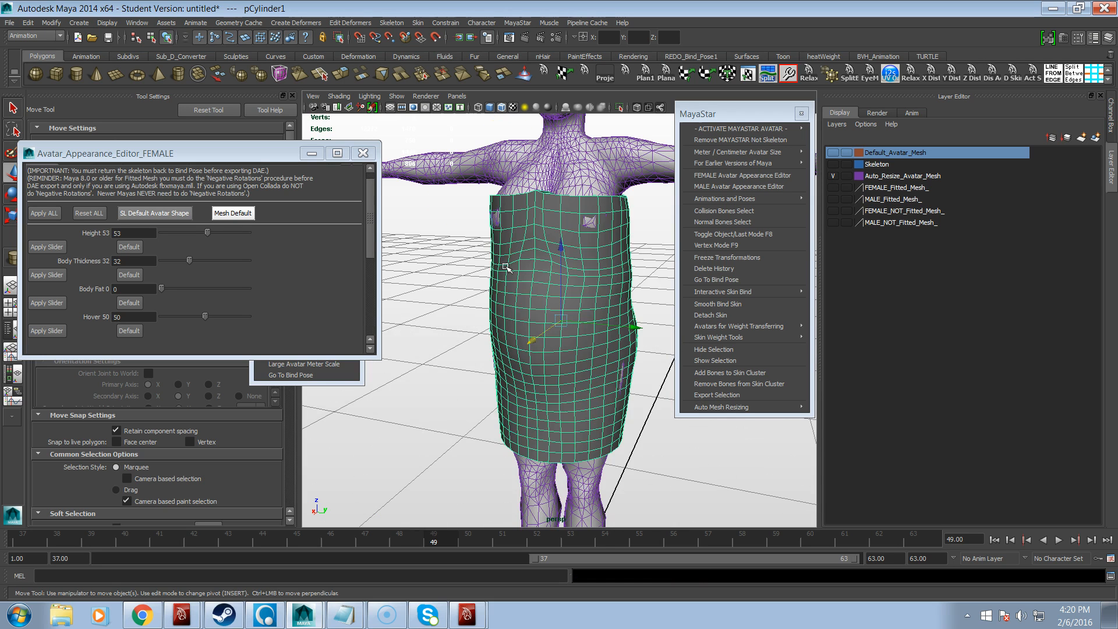
key("ctrl+z")
Step: Delete the garment copy standing in front of the avatar and select the garment wrapped around the body
left_click(488, 390)
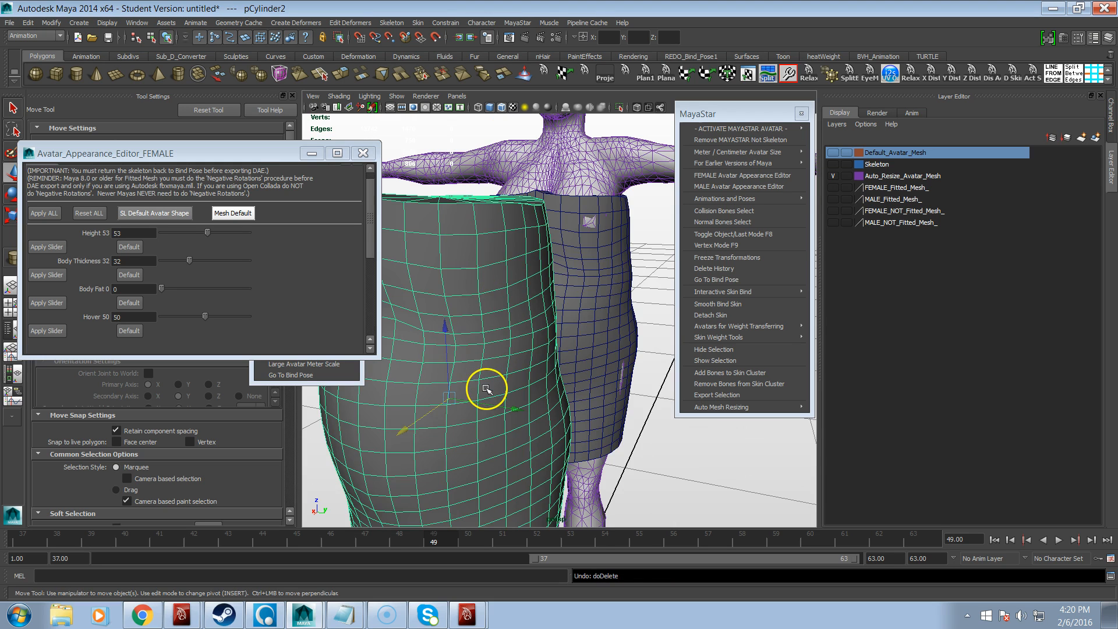
key("Delete")
left_click(526, 367)
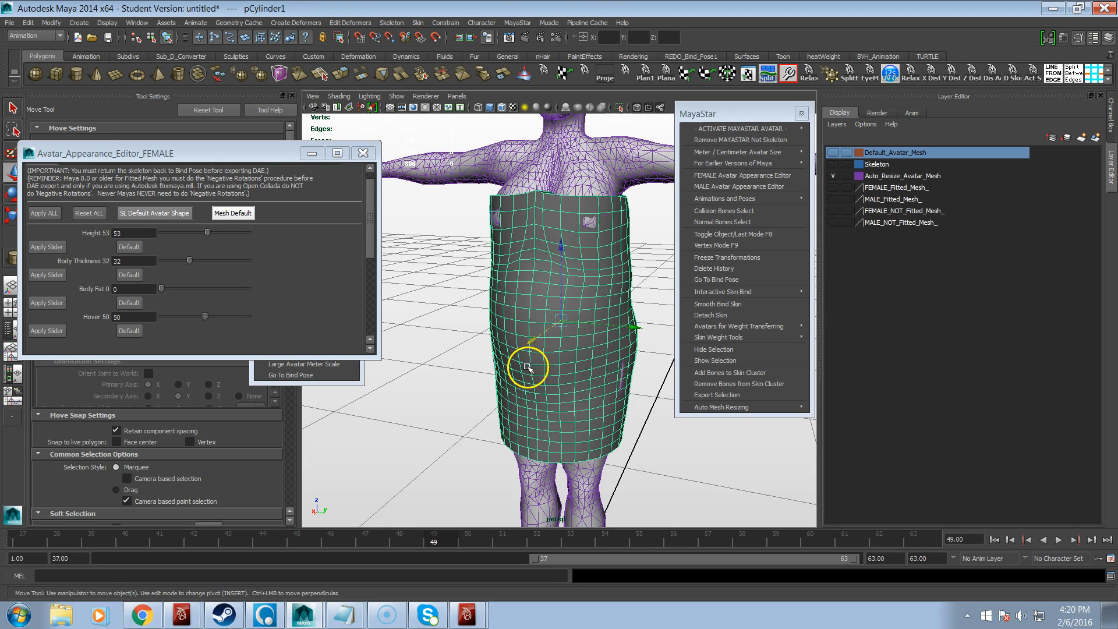
Step: Reset the avatar to the SL Default Avatar Shape and Mesh Default, and view the garment around the whole body
left_click(177, 213)
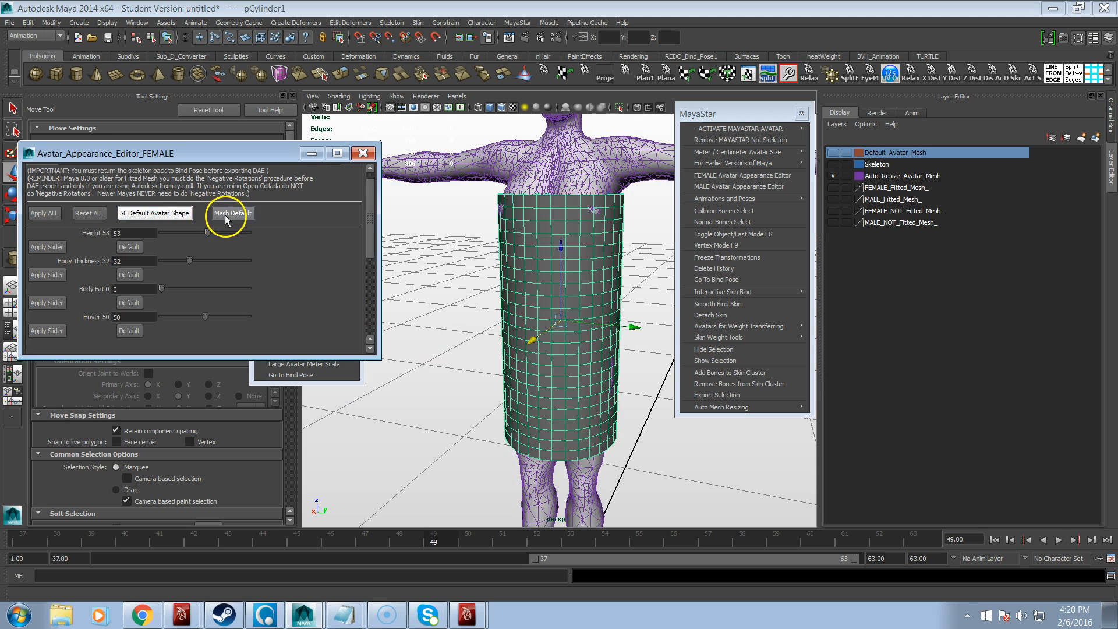
left_click_drag(532, 332, 500, 340, "alt")
right_click_drag(501, 340, 405, 313, "alt")
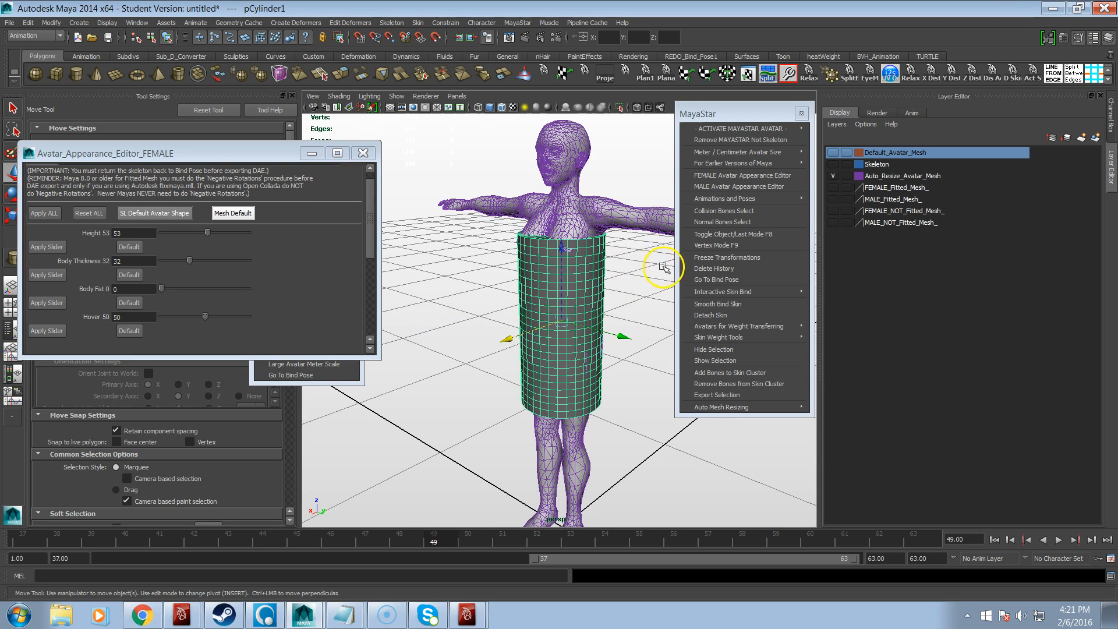
Step: Delete the garment's history and check the channel inputs of the garment and the auto-resize avatar
left_click(732, 269)
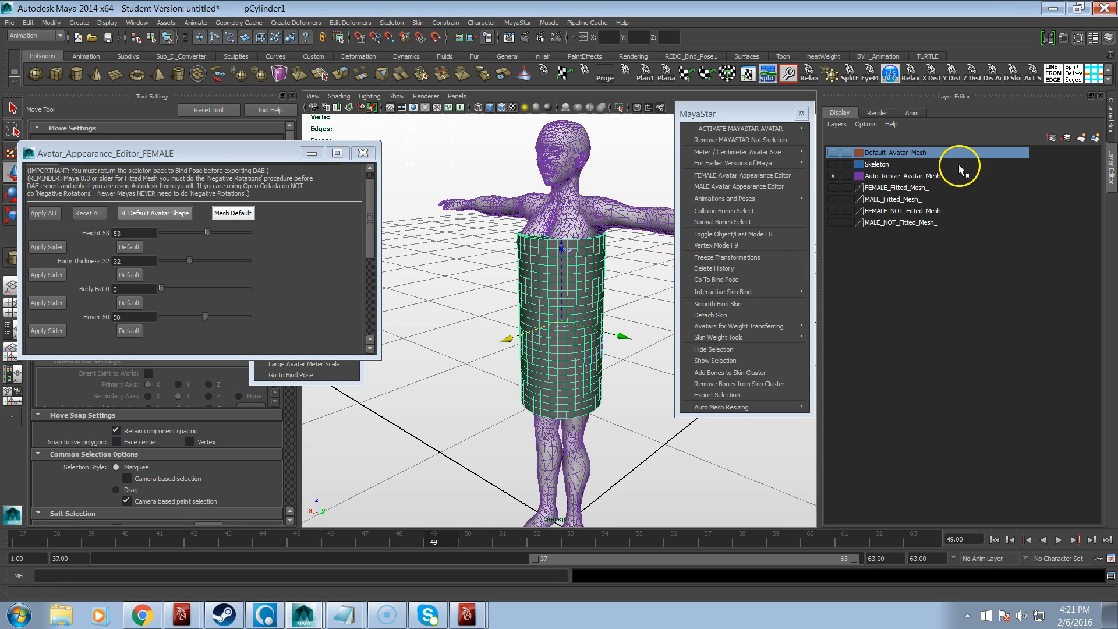
left_click(1111, 121)
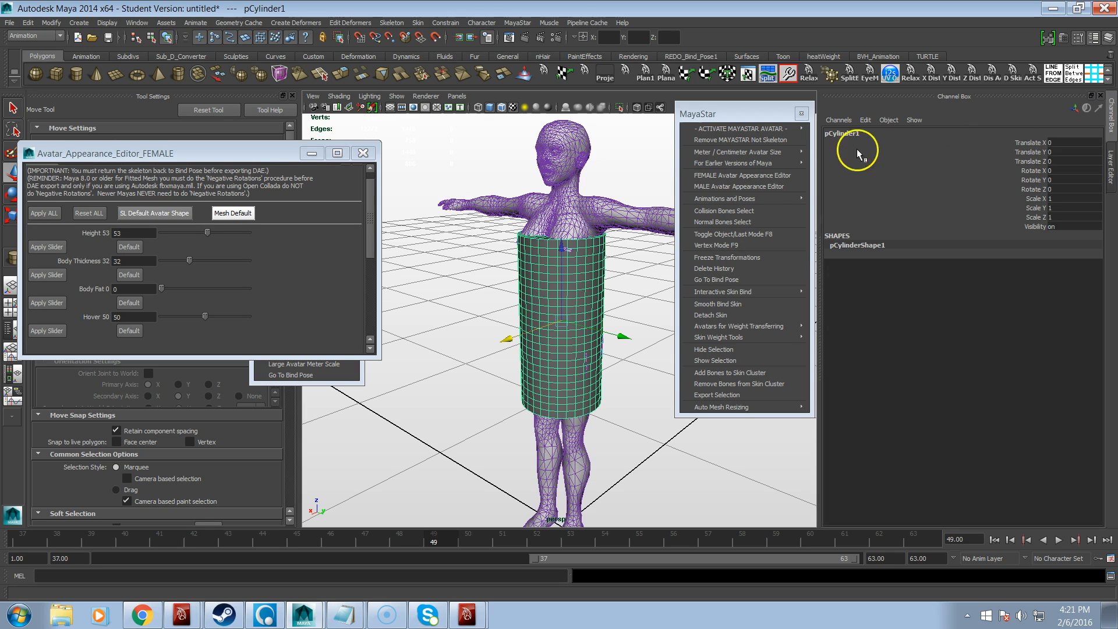
left_click(639, 213)
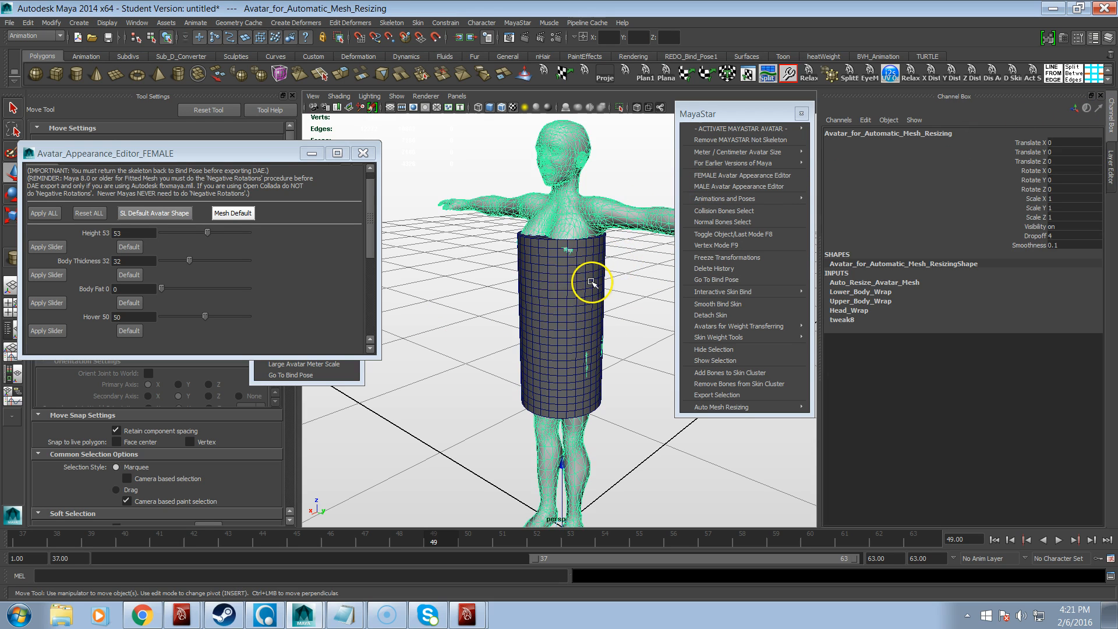
left_click_drag(557, 305, 582, 310, "alt")
right_click_drag(582, 309, 469, 286, "alt")
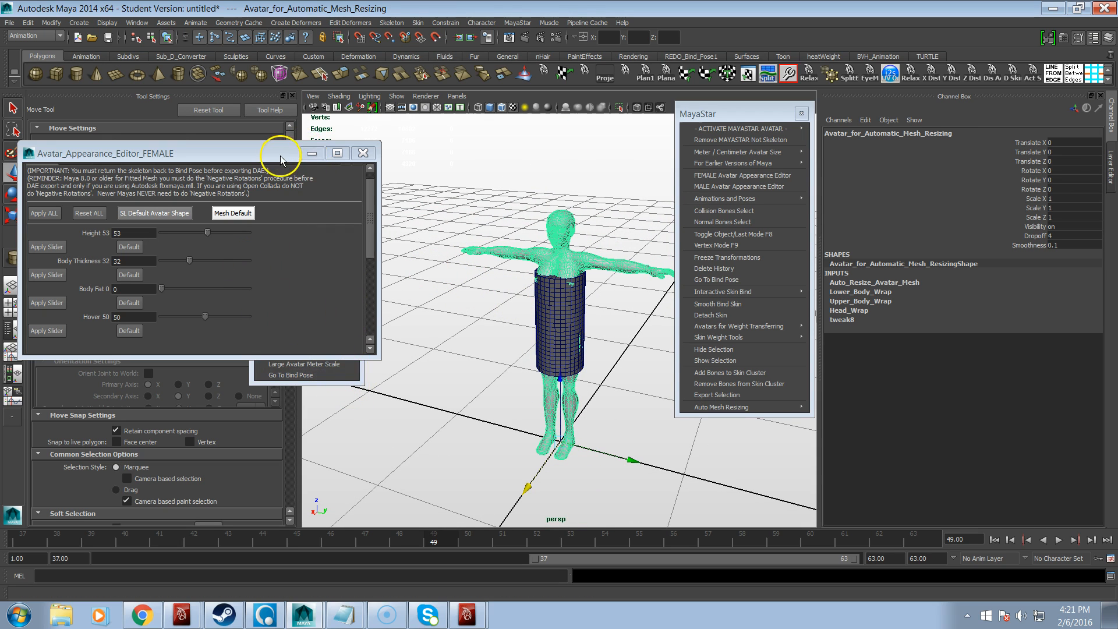
Step: Convert the avatar to Large Avatar Meter Scale, then select and frame the small garment left between its feet
left_click_drag(280, 152, 290, 80)
left_click(303, 366)
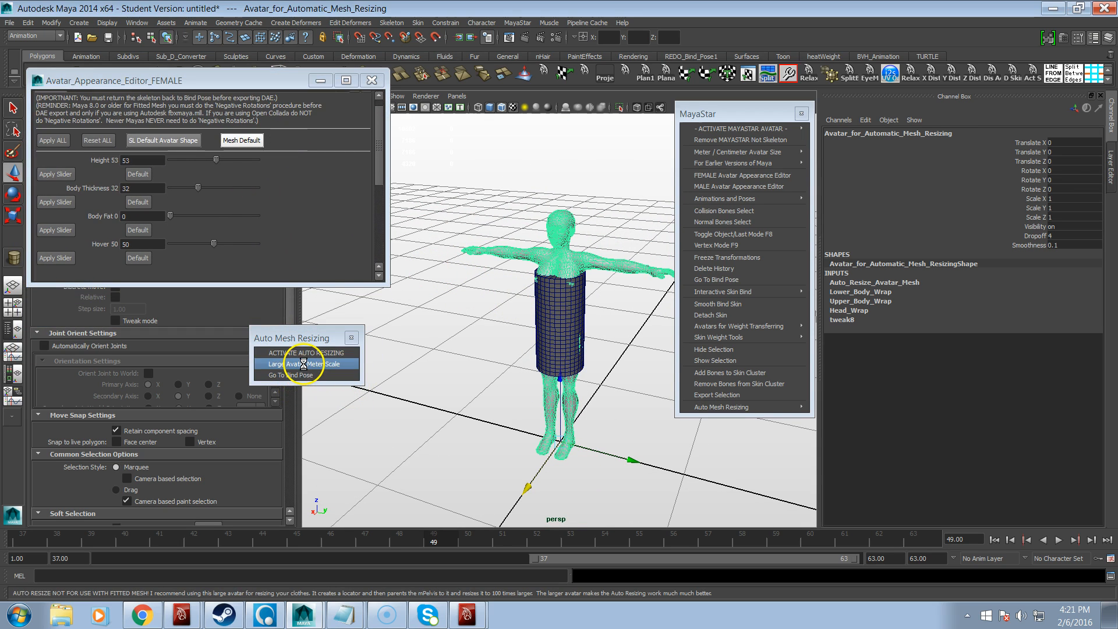
right_click_drag(513, 405, 485, 429, "alt")
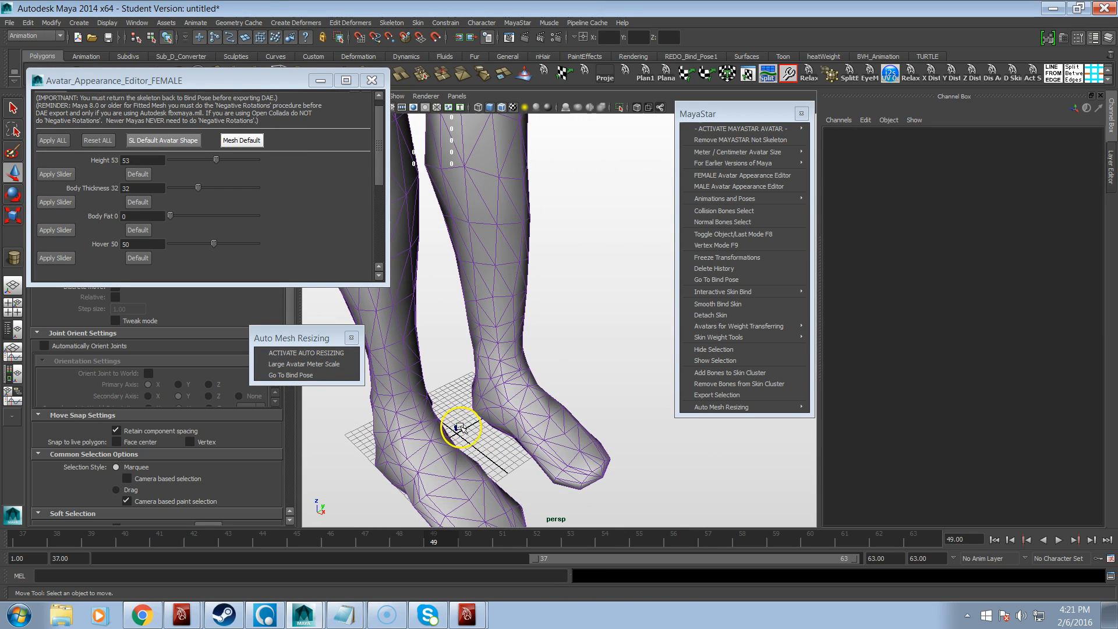
left_click(458, 428)
key("f")
left_click_drag(533, 455, 462, 425, "alt")
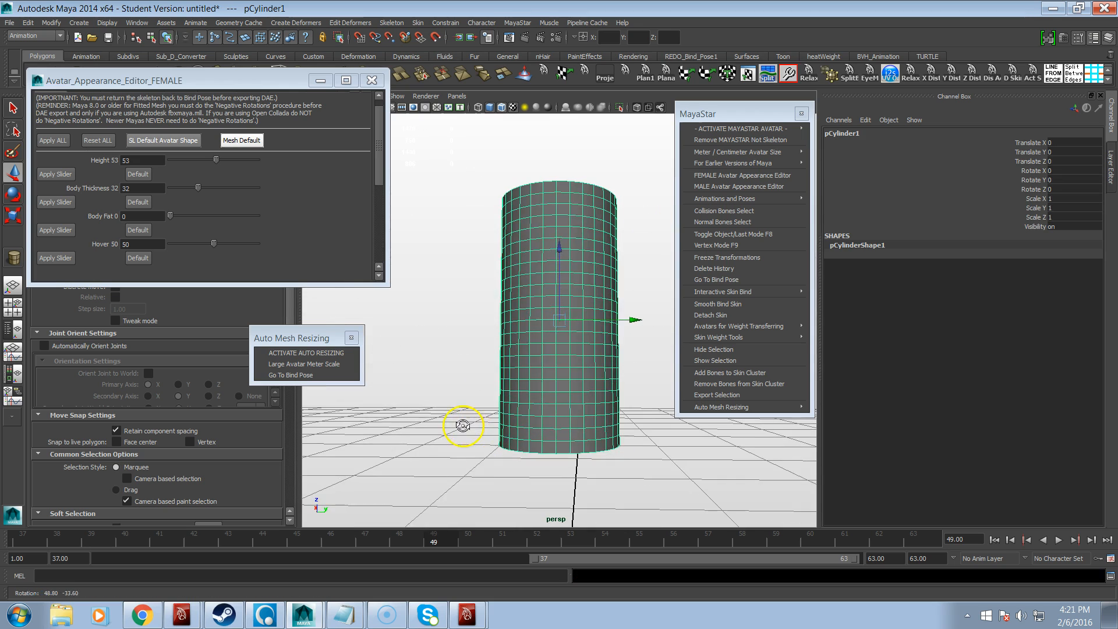
right_click_drag(513, 417, 340, 380, "alt")
left_click_drag(339, 380, 499, 412, "alt")
Step: Move the garment's pivot down to the origin of the grid
key("Insert")
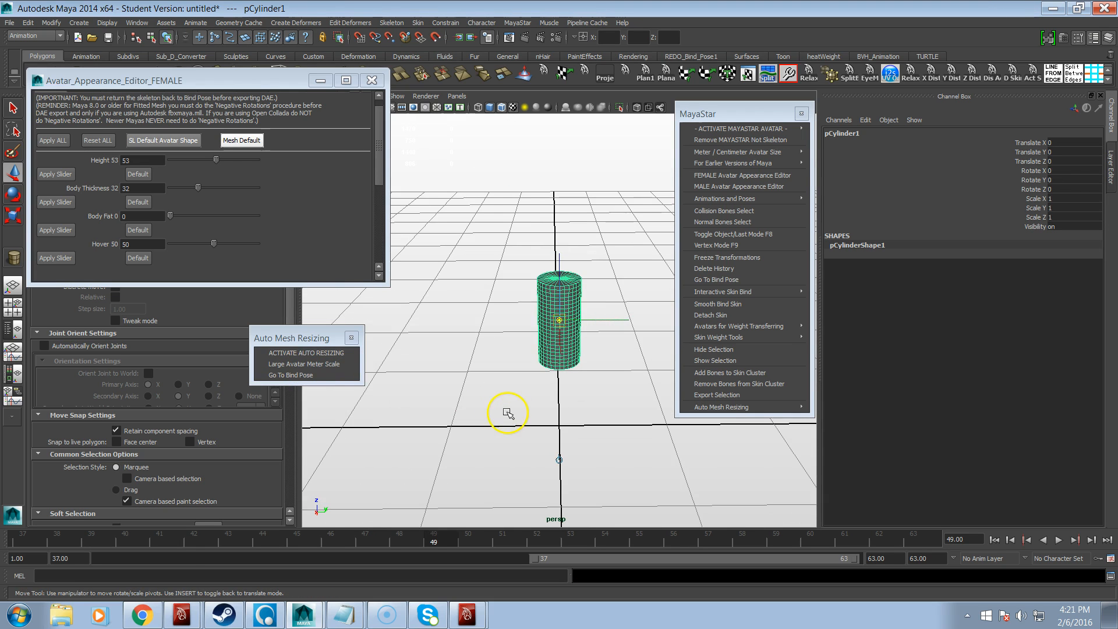
key("Insert")
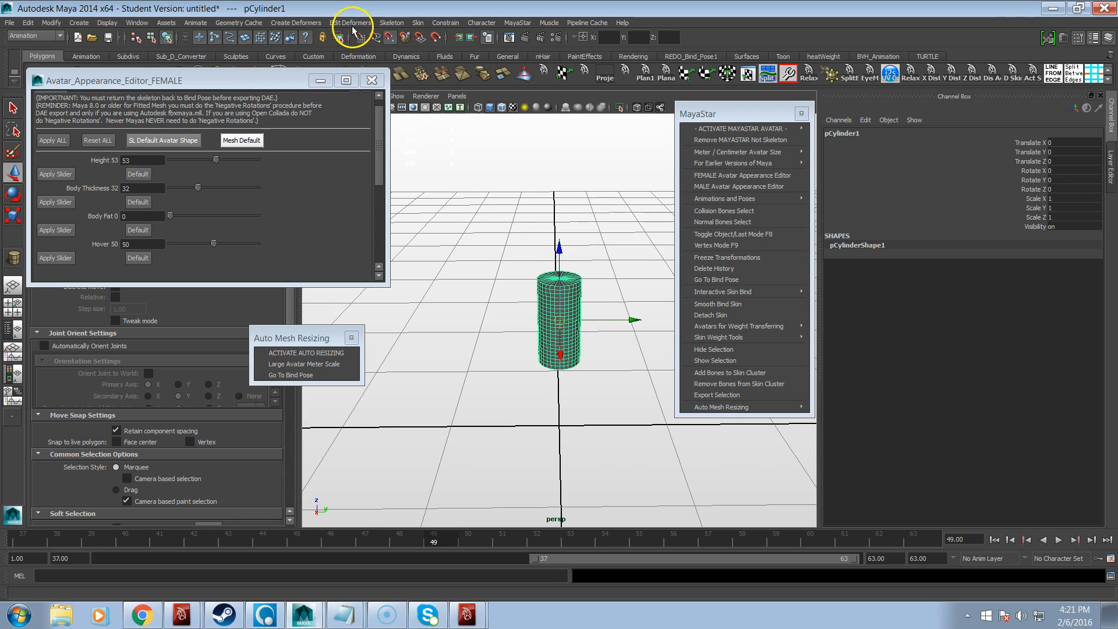
key("Insert")
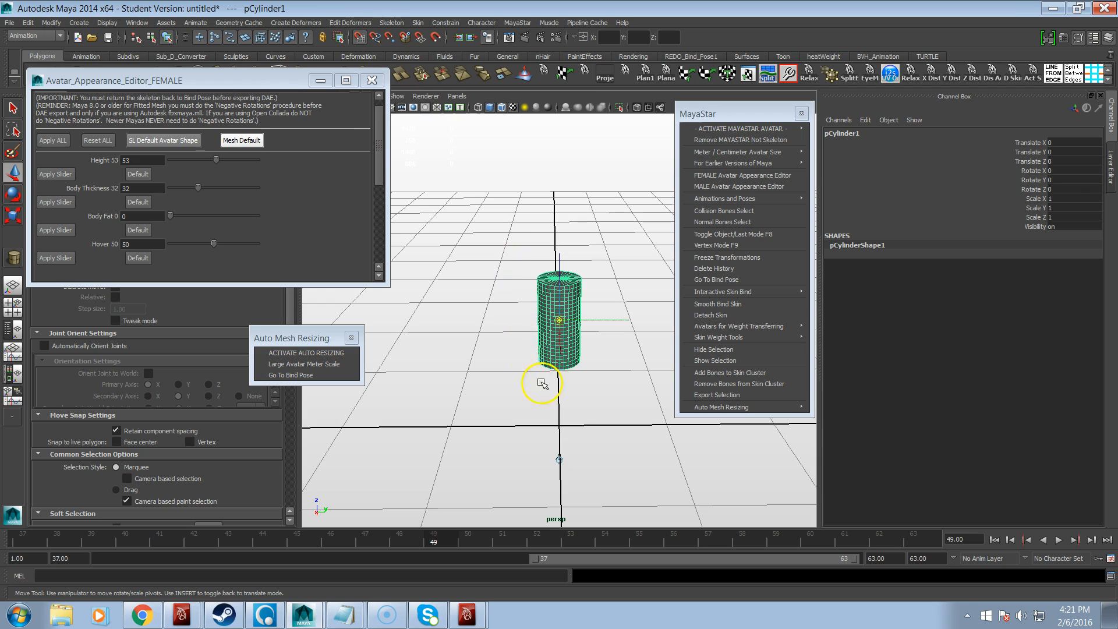
left_click_drag(564, 430, 561, 427)
key("Insert")
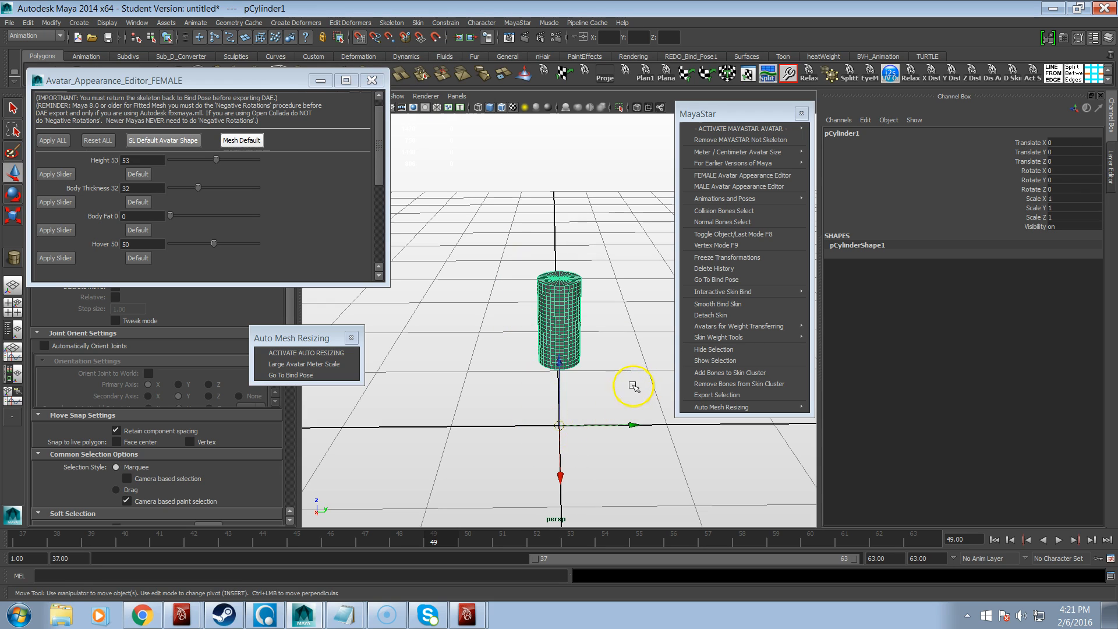
Step: Set the garment's Scale X, Y and Z to 100
key("r")
left_click_drag(558, 427, 608, 420)
left_click(1061, 198)
left_click(1061, 218, "shift")
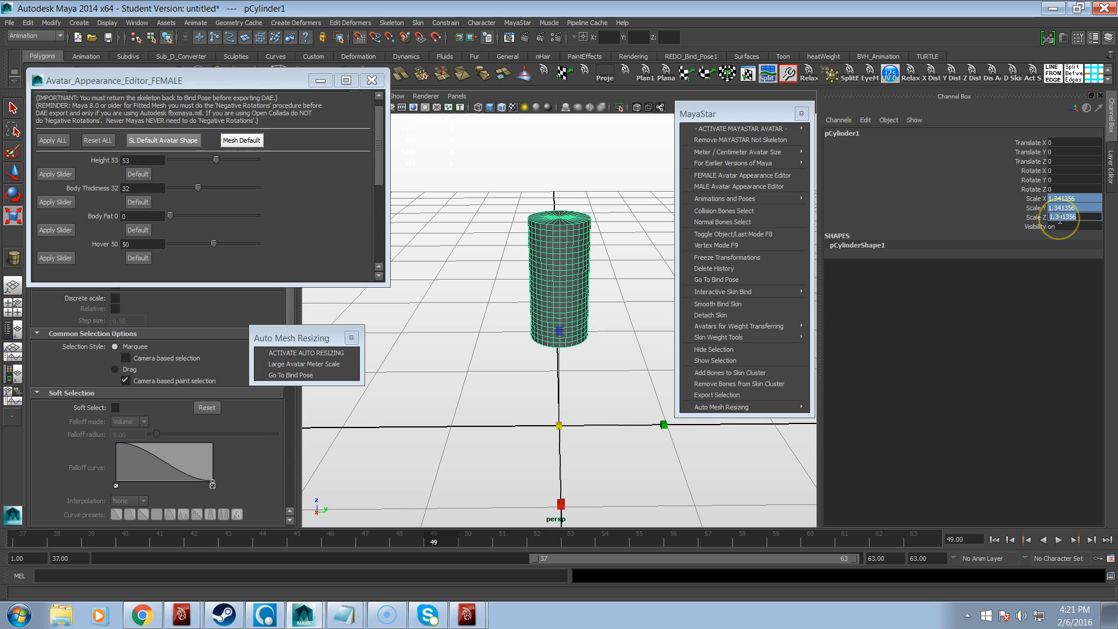
key("Return")
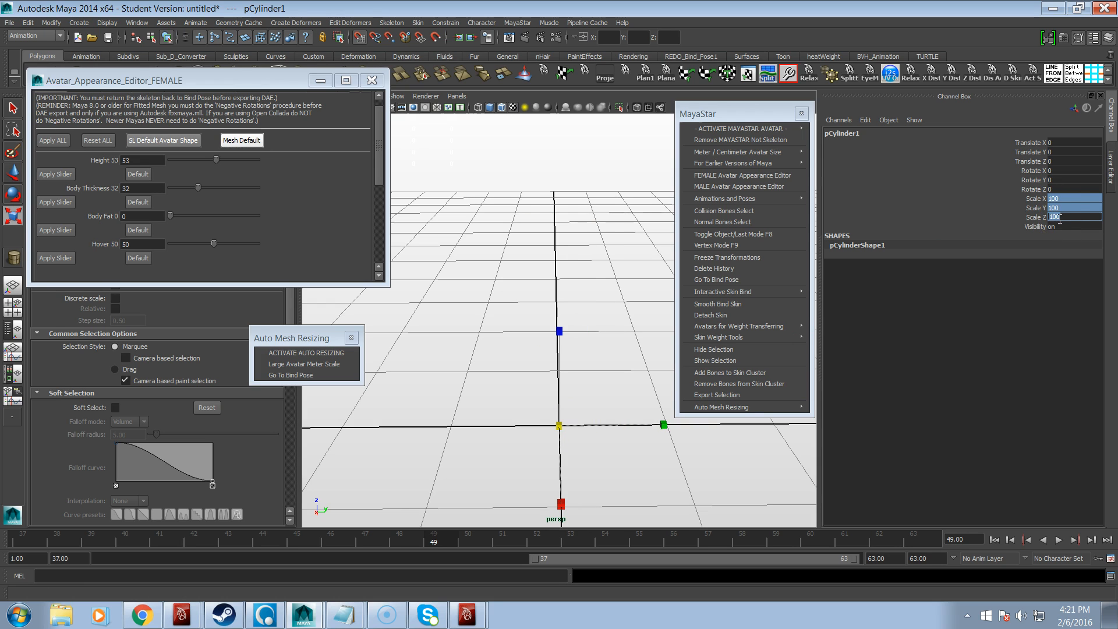
Step: Check the enlarged garment's position around the large avatar and select the garment for scaling
mouse_move(646, 189)
right_mouse_down("alt")
mouse_move(392, 155)
mouse_move(465, 190)
mouse_move(419, 185)
right_mouse_up("alt")
mouse_move(549, 204)
right_mouse_down("alt")
mouse_move(382, 184)
mouse_move(522, 212)
mouse_move(466, 204)
right_mouse_up("alt")
mouse_move(606, 237)
right_mouse_down("alt")
mouse_move(515, 214)
mouse_move(509, 242)
mouse_move(653, 242)
mouse_move(599, 230)
mouse_move(606, 279)
mouse_move(554, 232)
right_mouse_up("alt")
left_click(583, 220)
mouse_move(582, 220)
left_mouse_down("alt")
mouse_move(516, 227)
mouse_move(581, 233)
mouse_move(582, 222)
left_mouse_up("alt")
left_click(517, 224)
key("r")
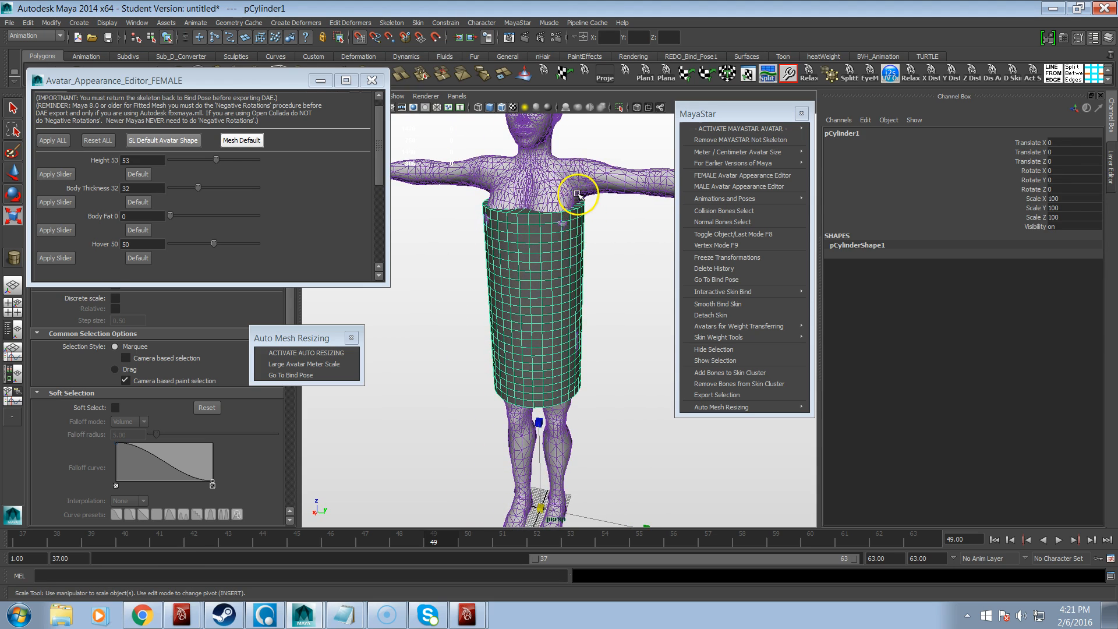
Step: Wrap the enlarged garment to the avatar mesh using Create Wrap with auto weight threshold on and Volume falloff mode
left_click(580, 194)
left_click(583, 208, "shift")
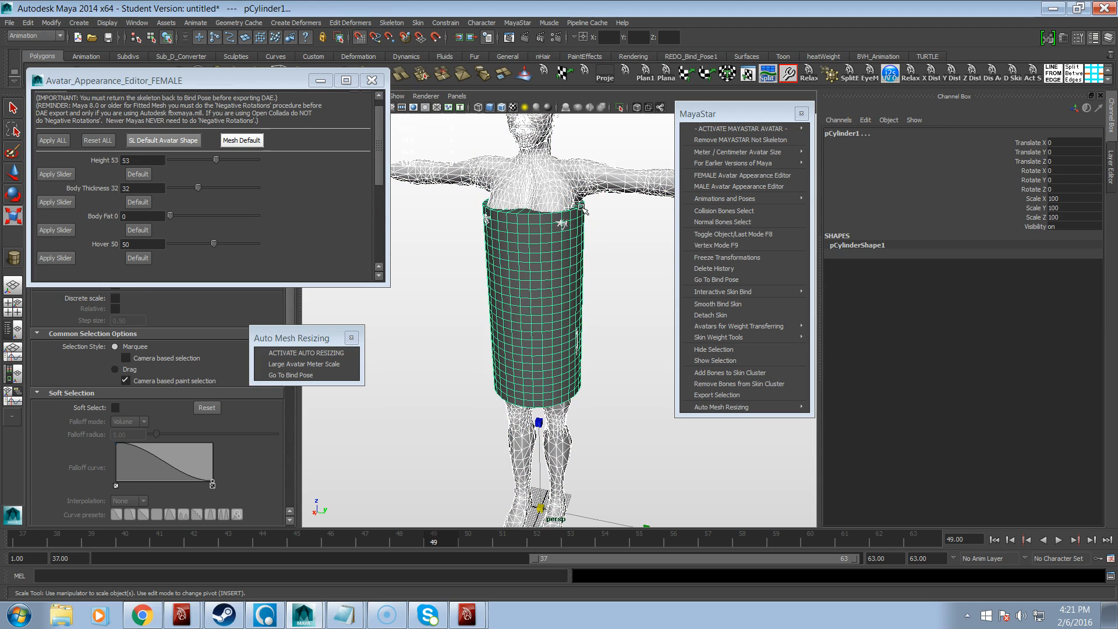
left_click(301, 354)
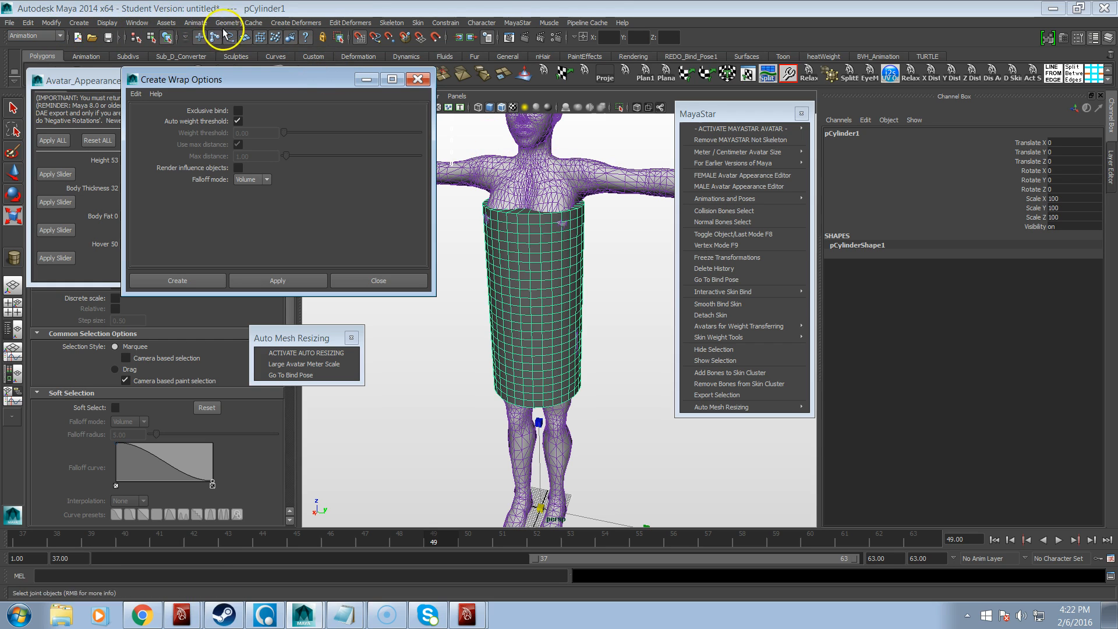
left_click(288, 25)
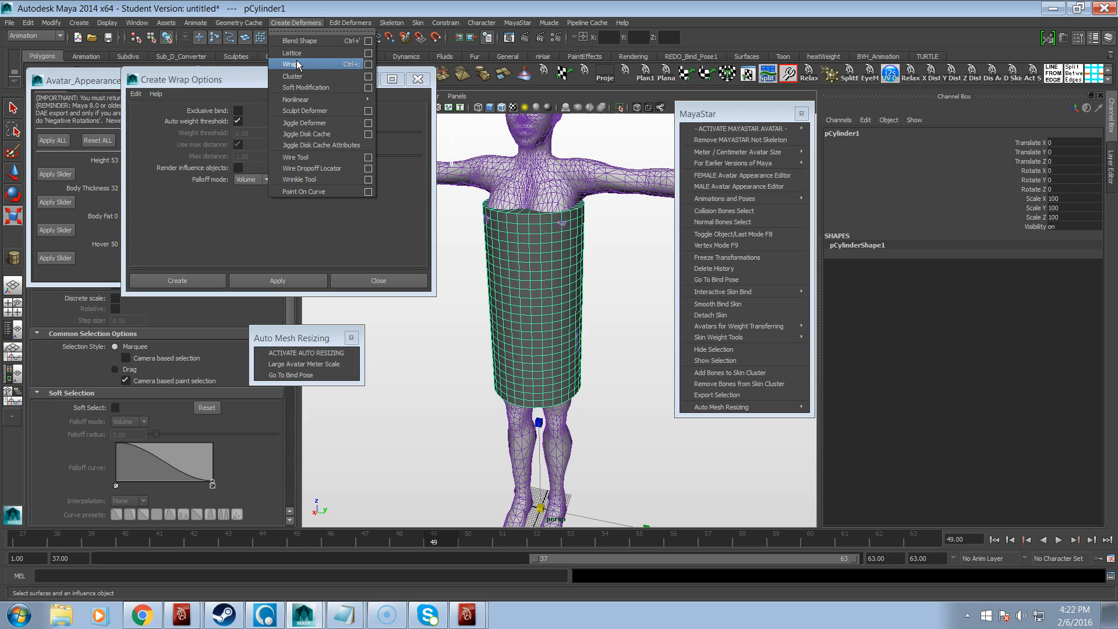
left_click(557, 285)
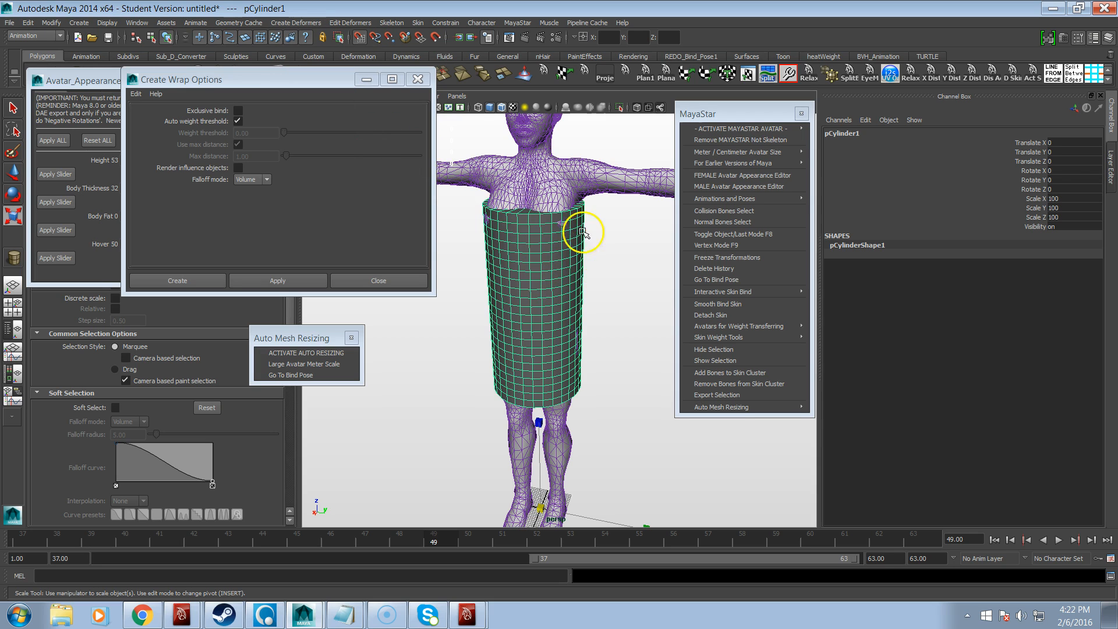
left_click(606, 184)
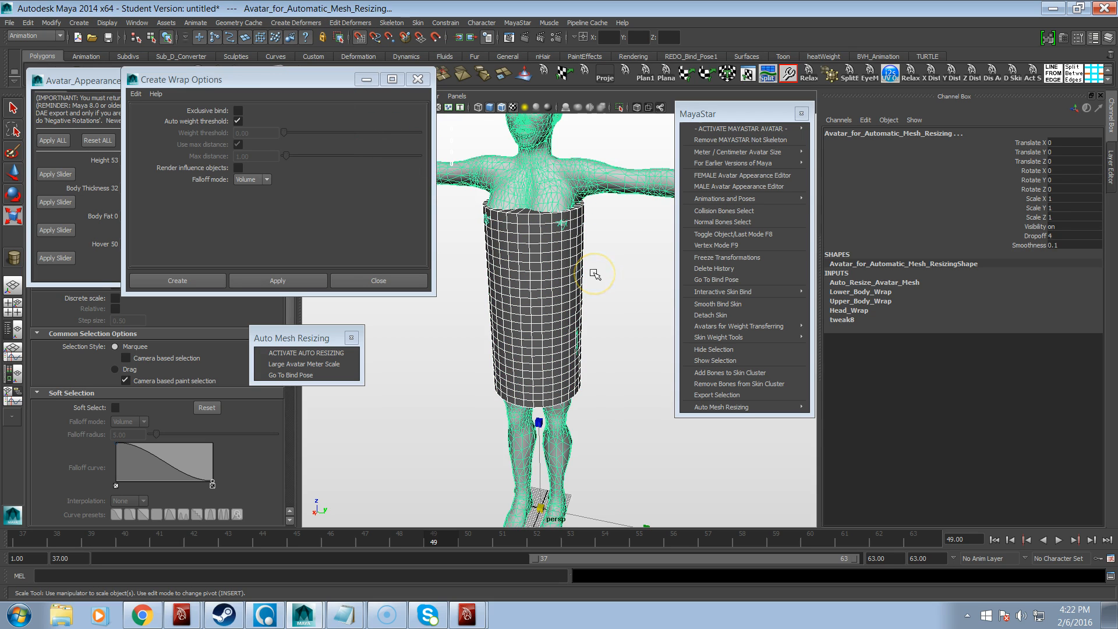
left_click(579, 262)
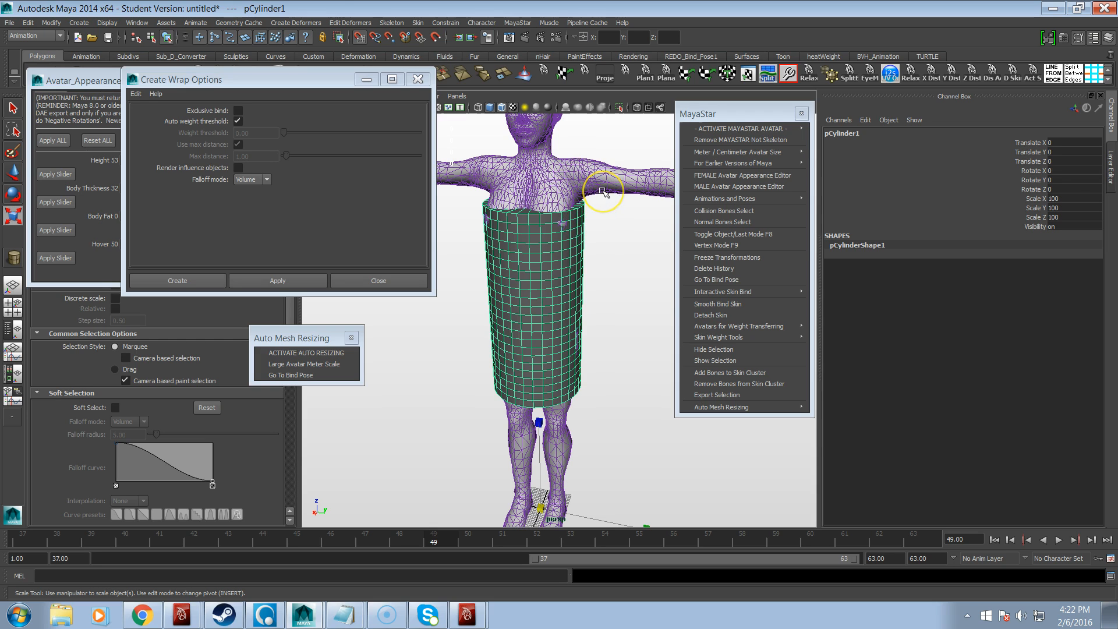
left_click(603, 192)
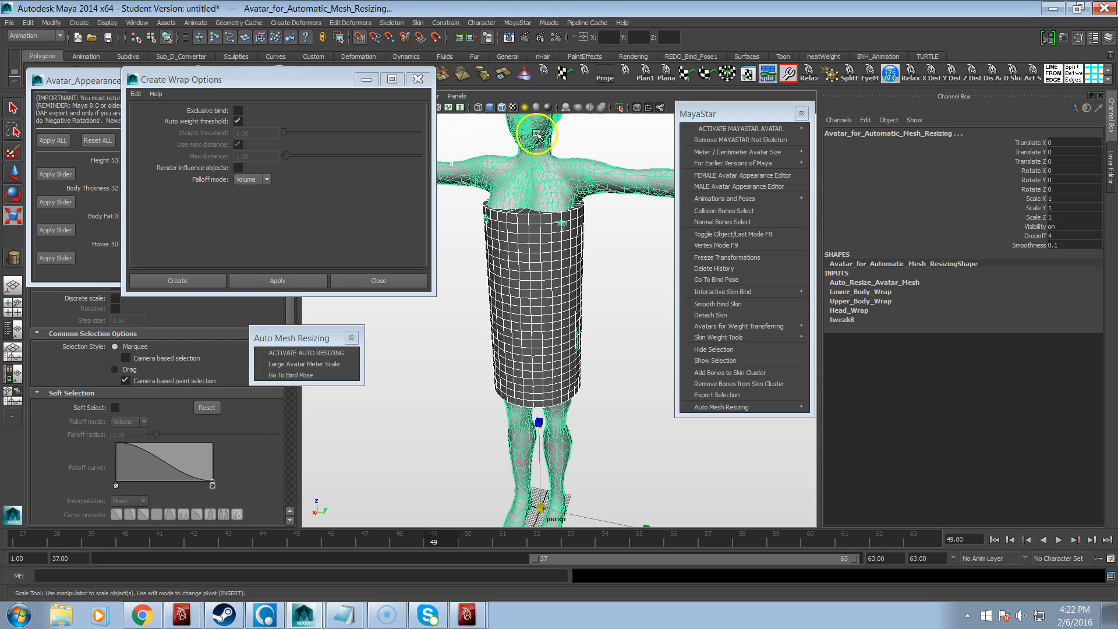
left_click(181, 280)
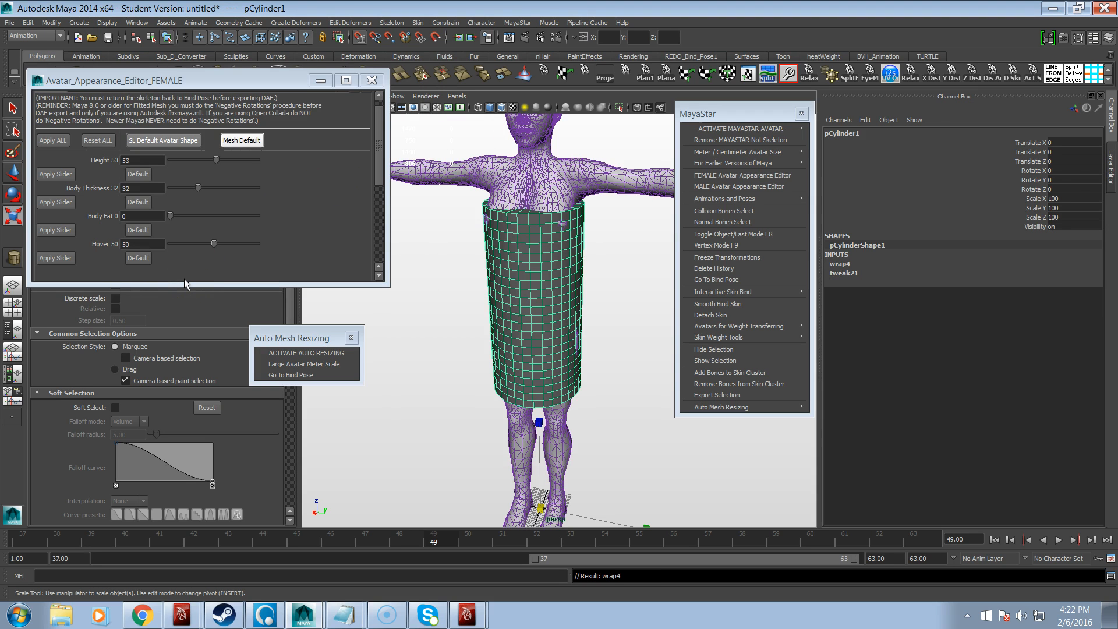
Step: Select the avatar mesh, apply the Female Large standard size, and inspect how the wrapped garment follows the body
left_click(631, 274)
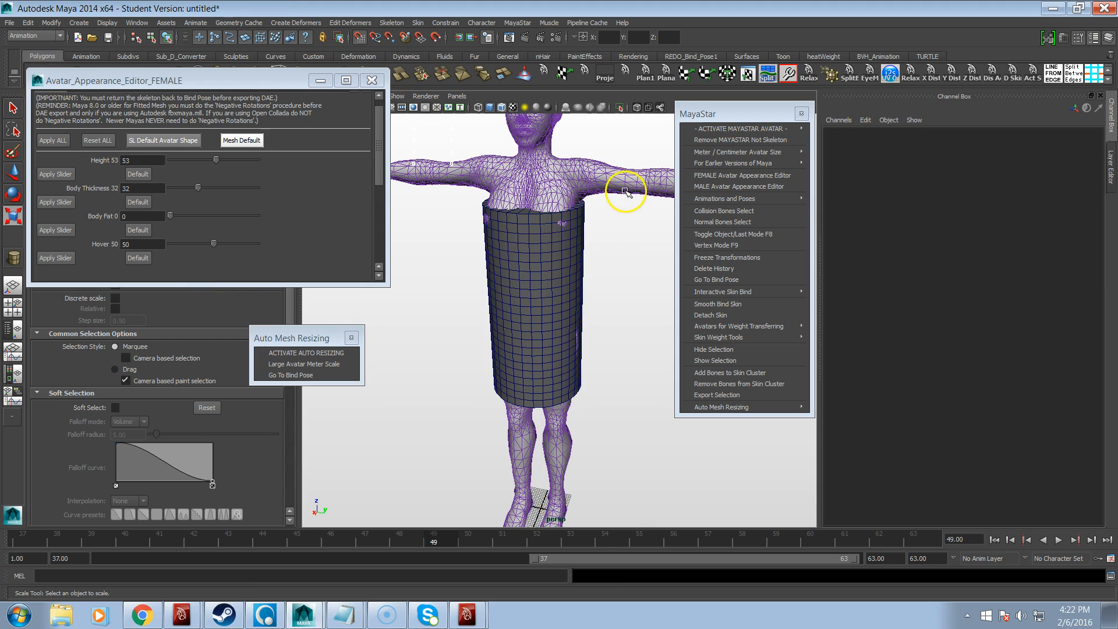
left_click(626, 192)
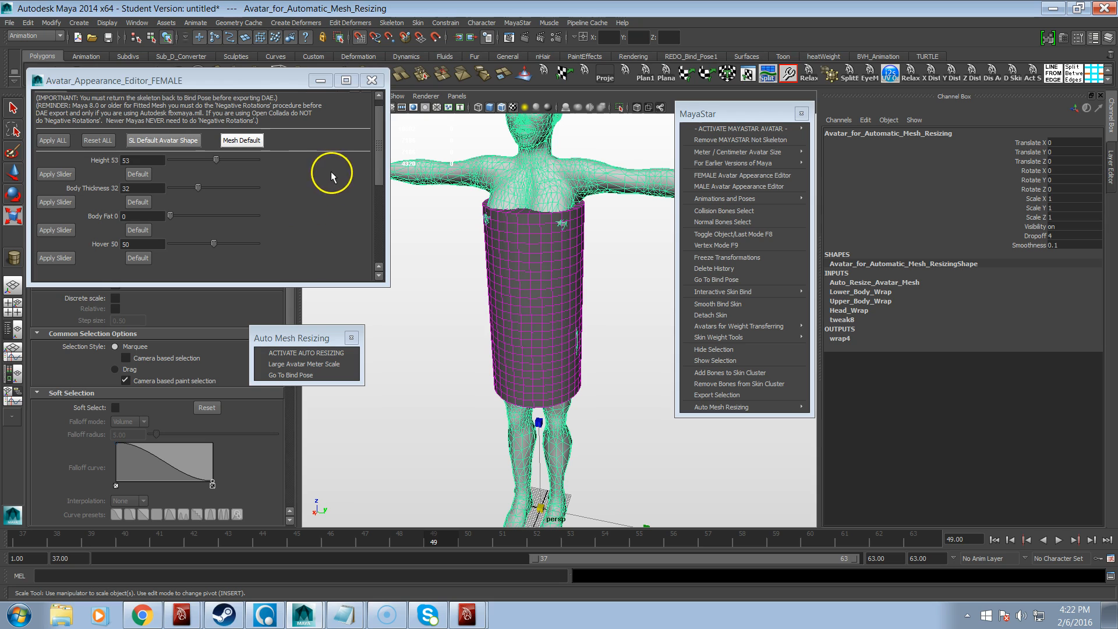
left_click_drag(378, 142, 377, 117)
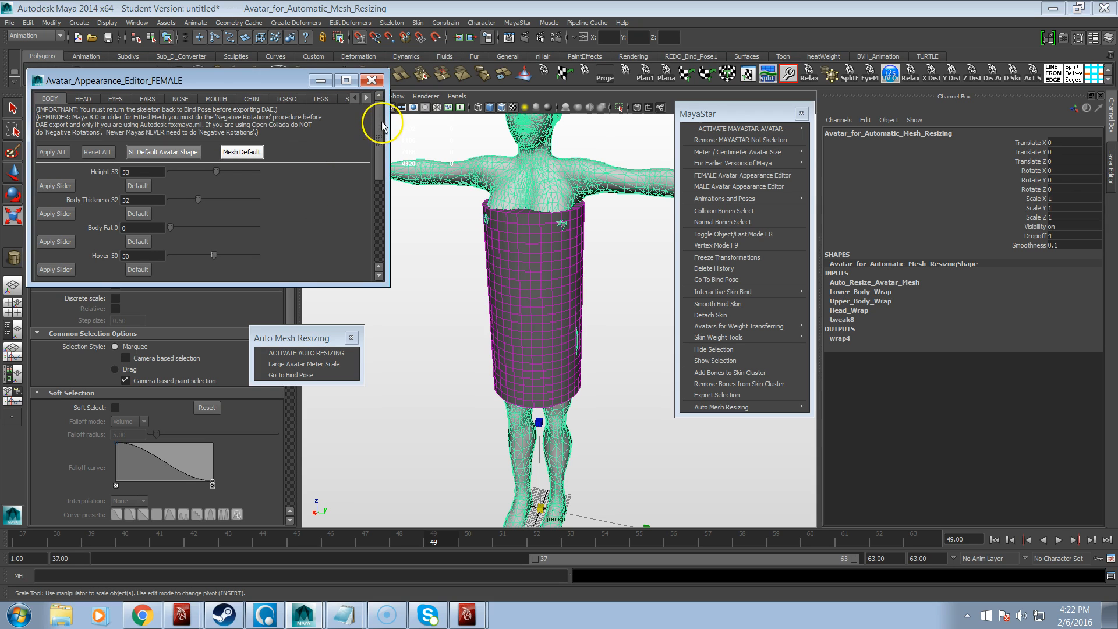
left_click(348, 99)
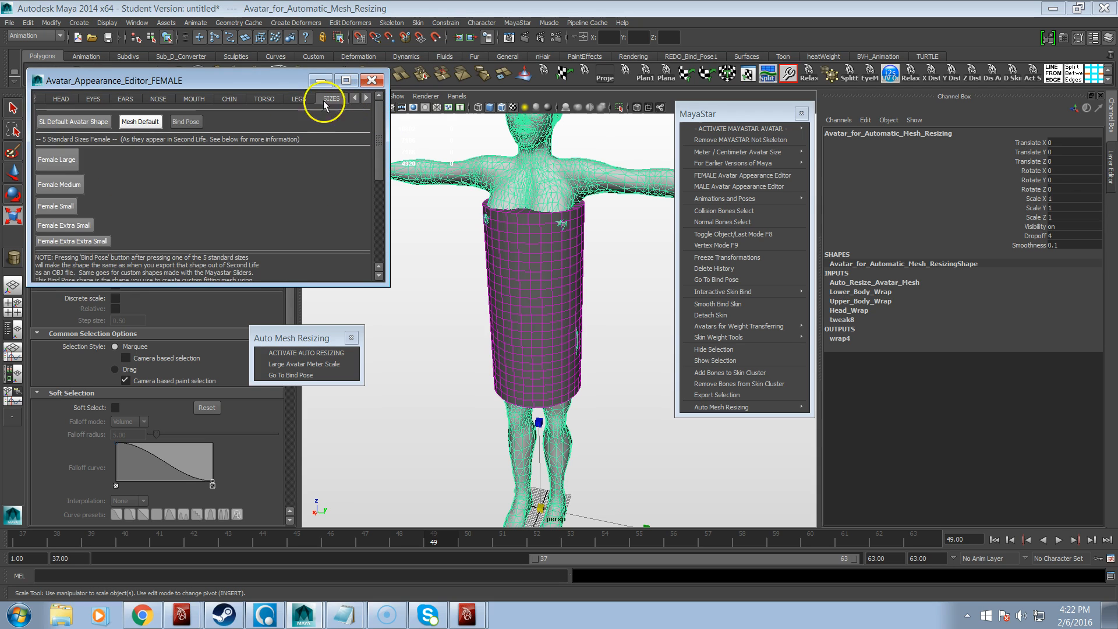
left_click(61, 161)
left_click_drag(457, 367, 500, 348, "alt")
right_click_drag(501, 348, 524, 357, "alt")
left_click_drag(513, 341, 559, 382, "alt")
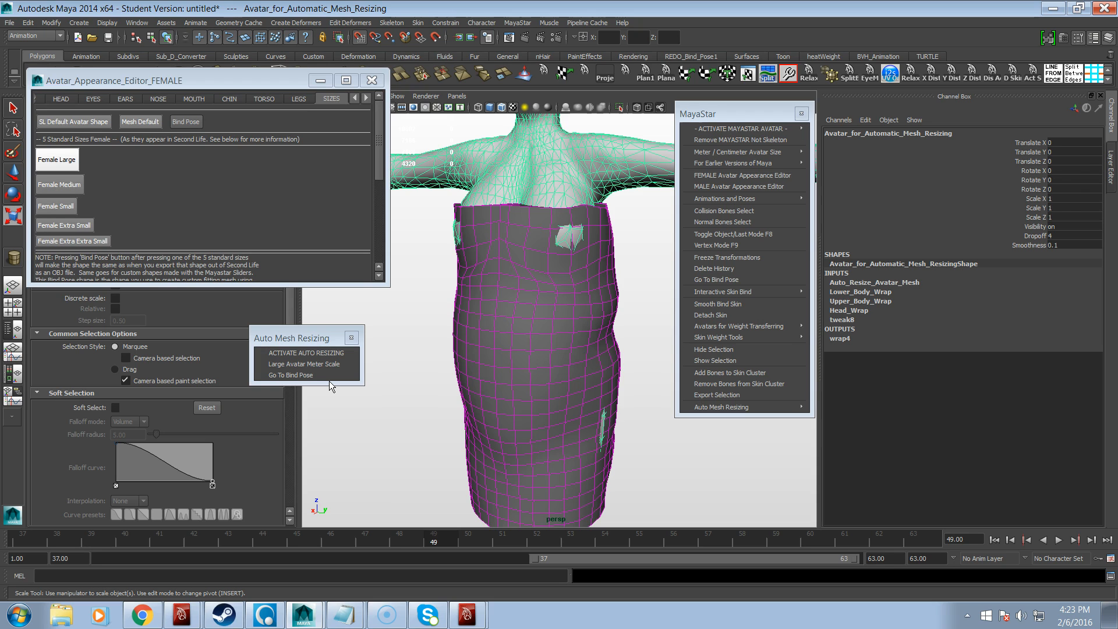
Step: Put the Female Large avatar in Bind Pose, then select the garment and inspect its resized shape around the body
left_click(196, 123)
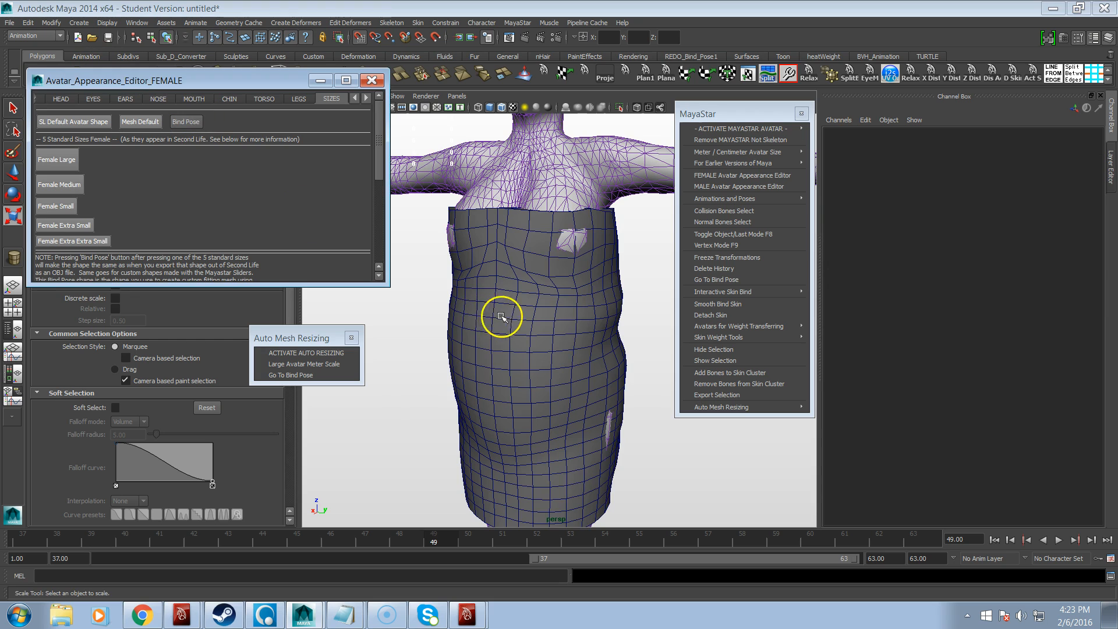
left_click(509, 324)
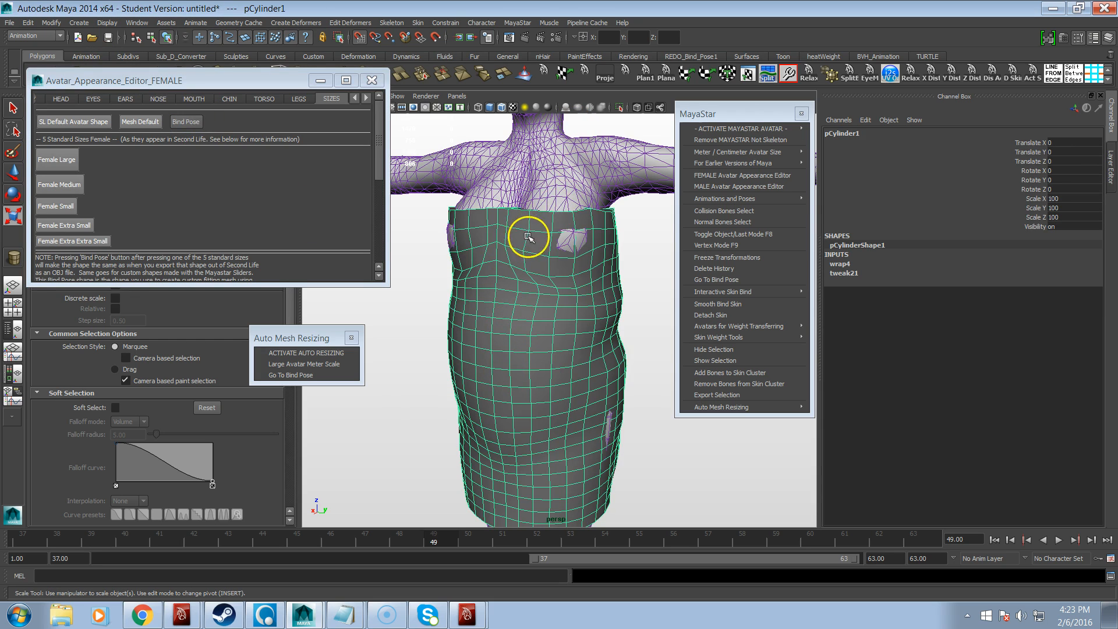
scroll(526, 230, "down", 3)
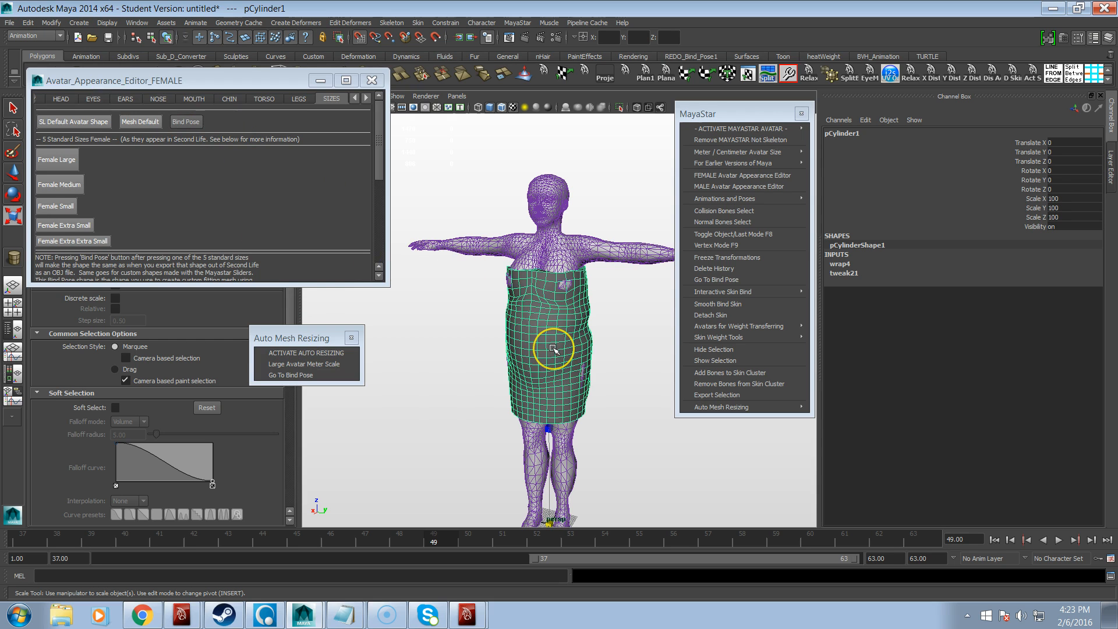
left_click_drag(553, 349, 666, 346, "alt")
left_click_drag(693, 343, 533, 344, "alt")
key("r")
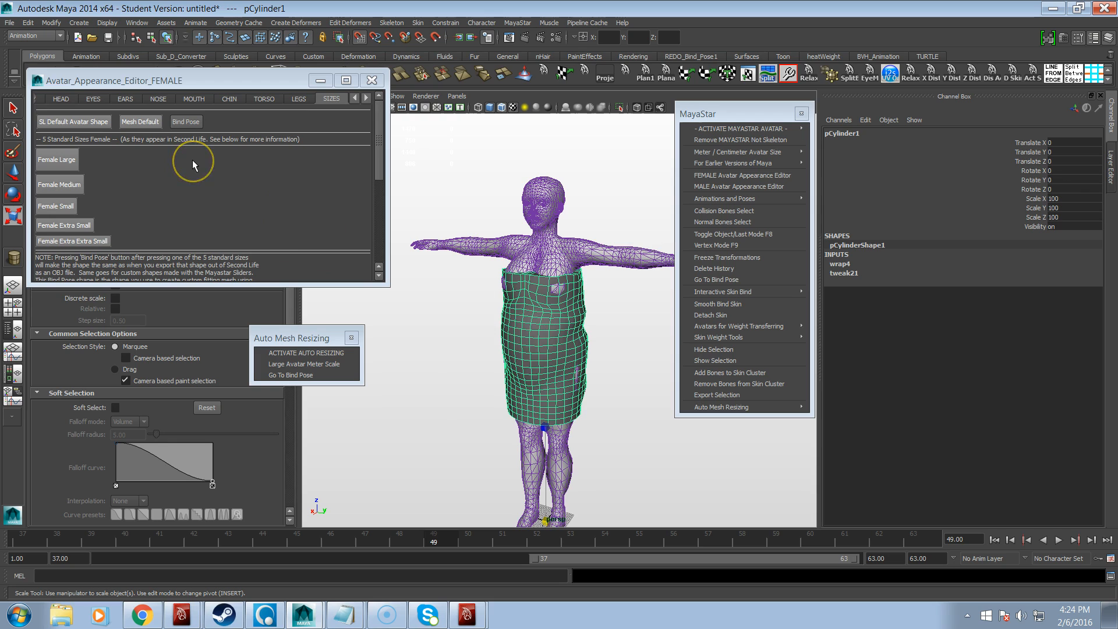
Step: Apply the Voluptuous fitted mesh body type followed by Hourglass, checking the garment's fit on each shape
left_click(366, 98)
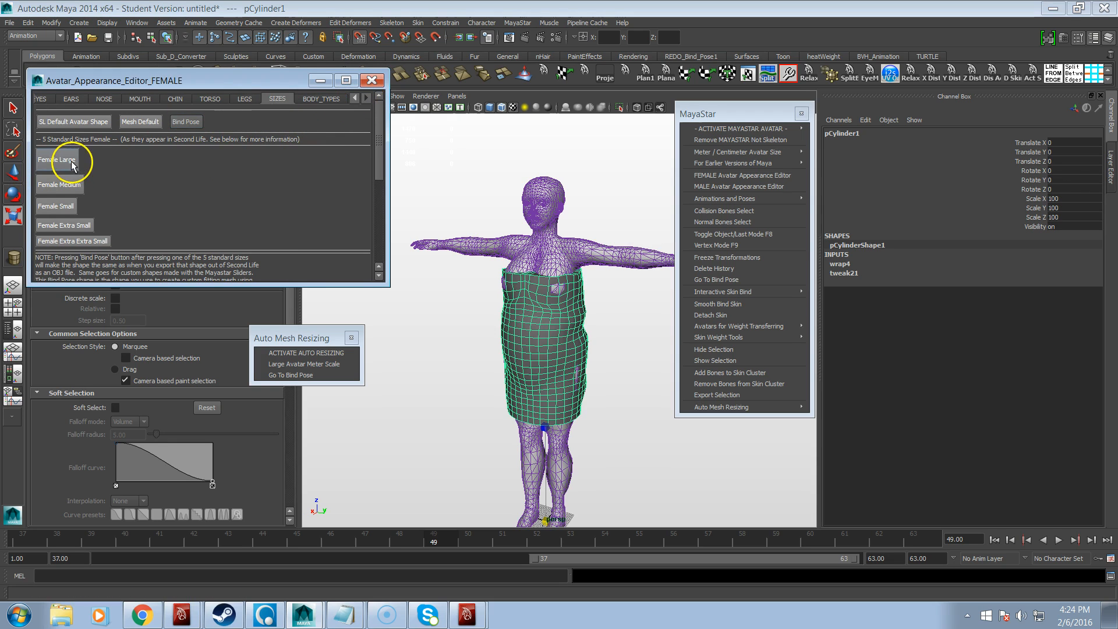
left_click(322, 101)
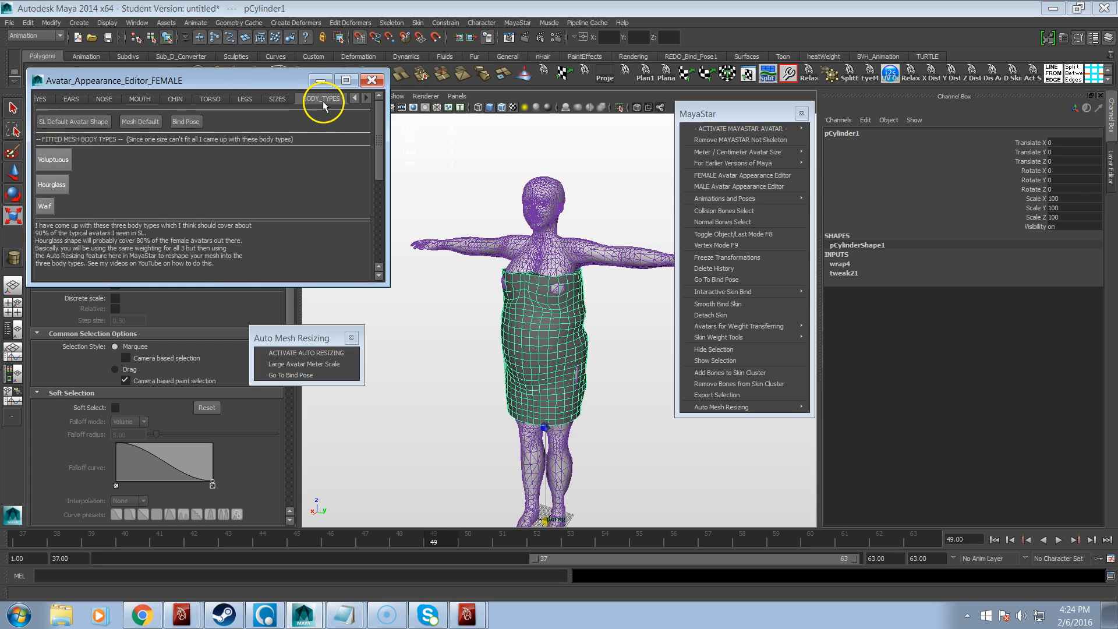
left_click(60, 158)
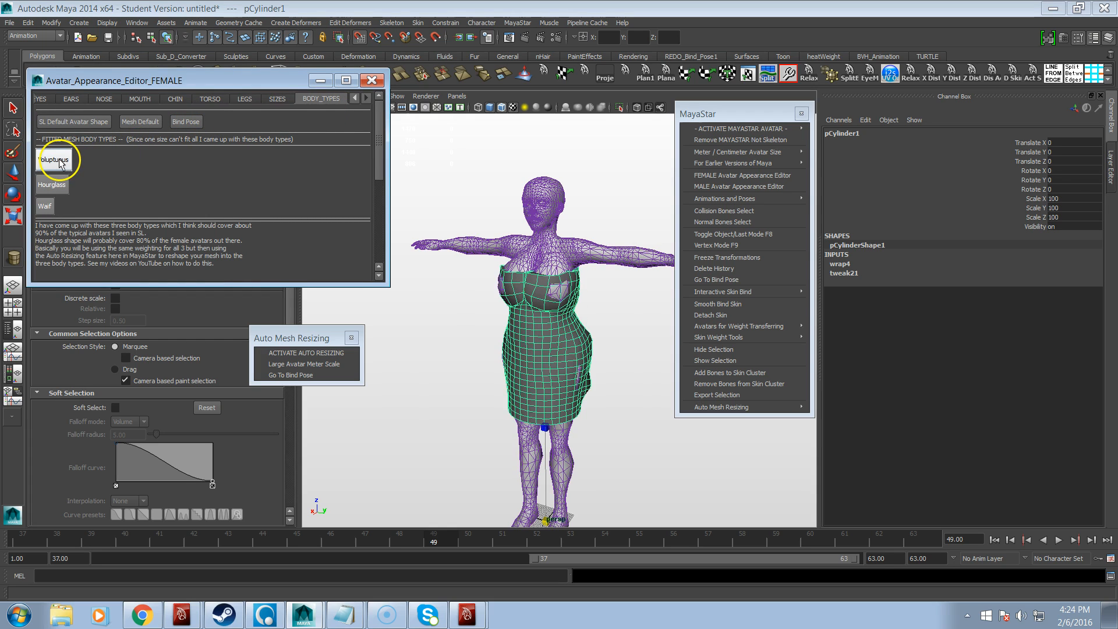
left_click_drag(532, 347, 600, 349, "alt")
left_click(61, 184)
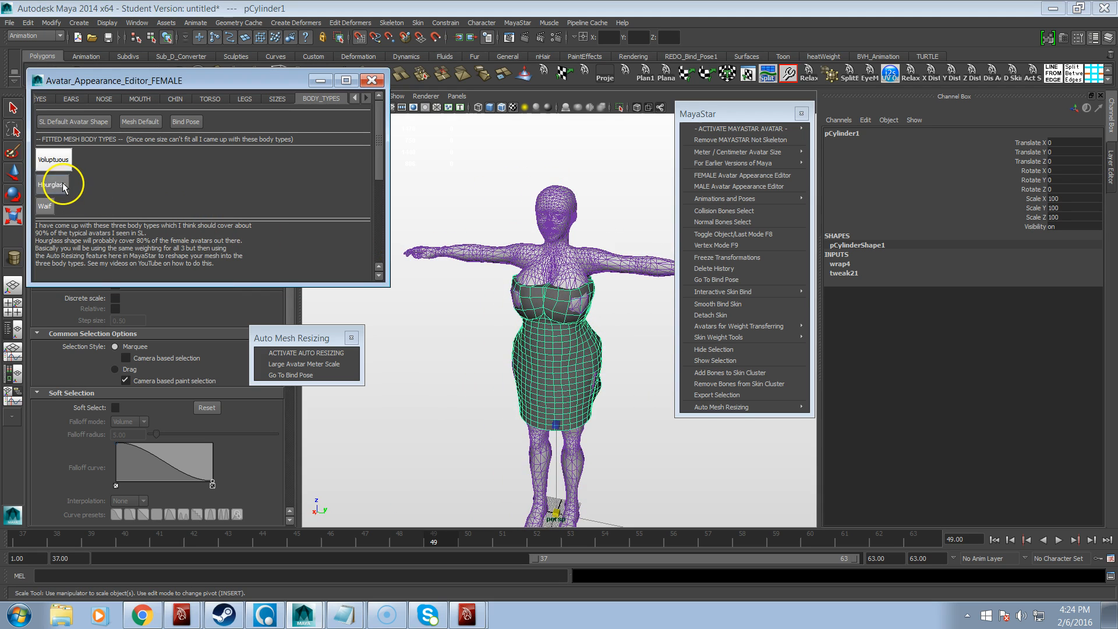
mouse_move(502, 345)
left_mouse_down("alt")
mouse_move(512, 350)
mouse_move(482, 332)
mouse_move(508, 343)
left_mouse_up("alt")
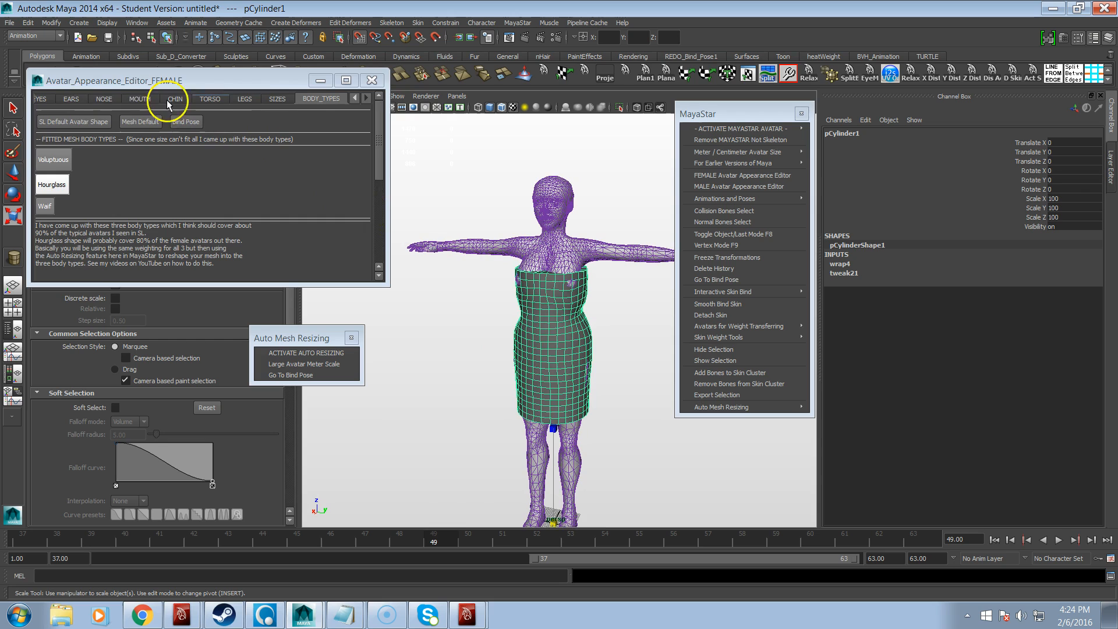
Step: Switch the appearance editor to the eye sliders and bring its first slider categories back into reach
left_click(44, 100)
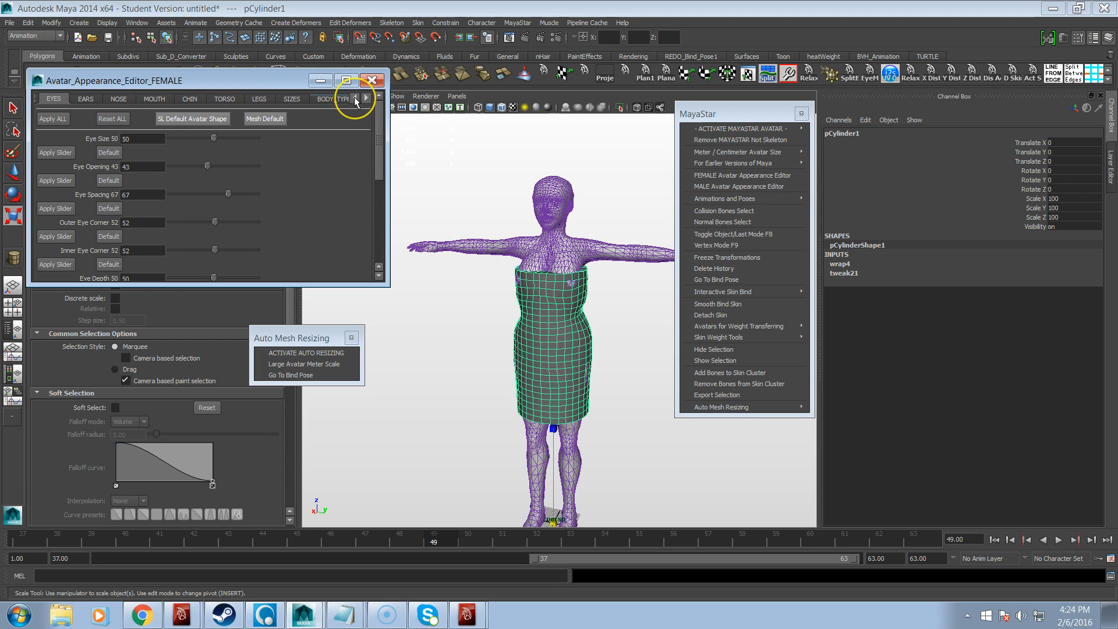
left_click(354, 98)
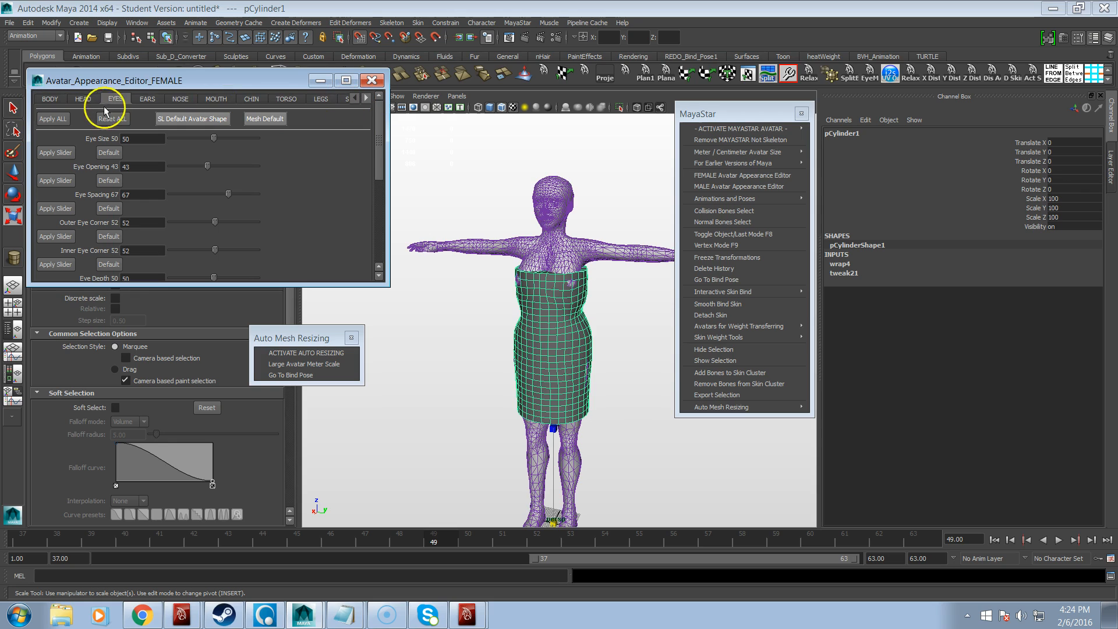